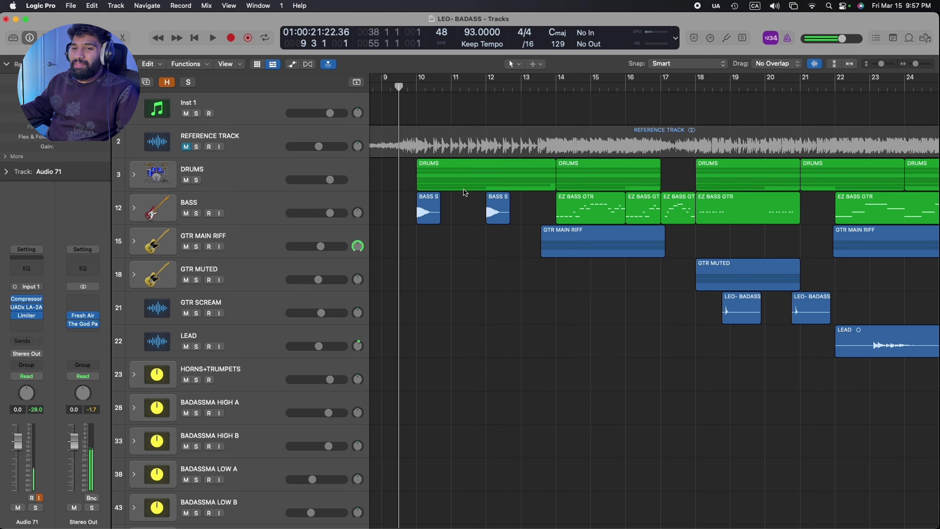
Play the arrangement from about bar 9 and follow the drum, bass, guitar and lead regions.
scroll(458, 200, "down", 2)
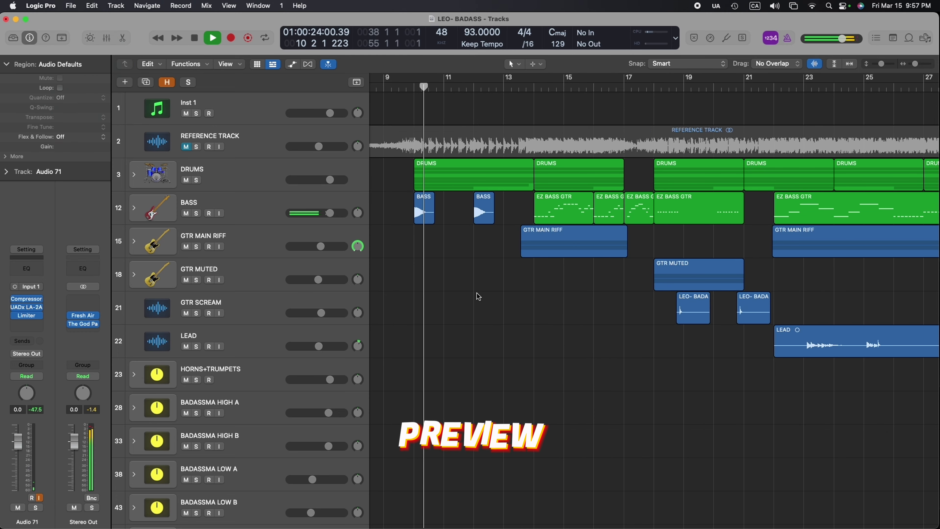
scroll(477, 295, "down", 1)
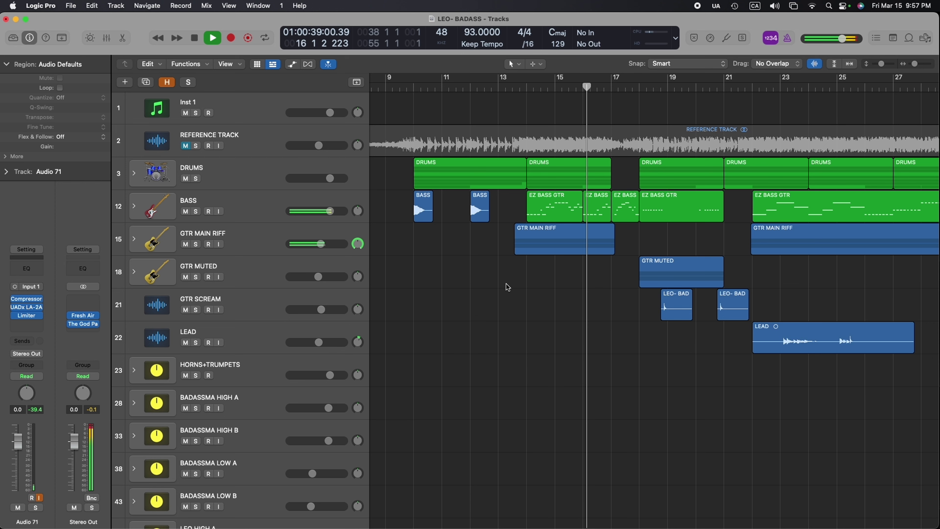
scroll(578, 322, "right", 2)
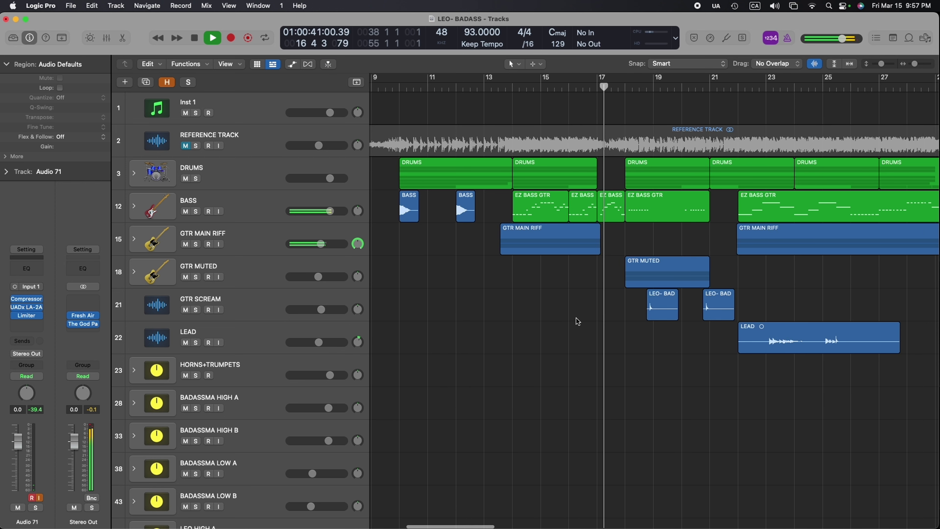
scroll(578, 322, "right", 5)
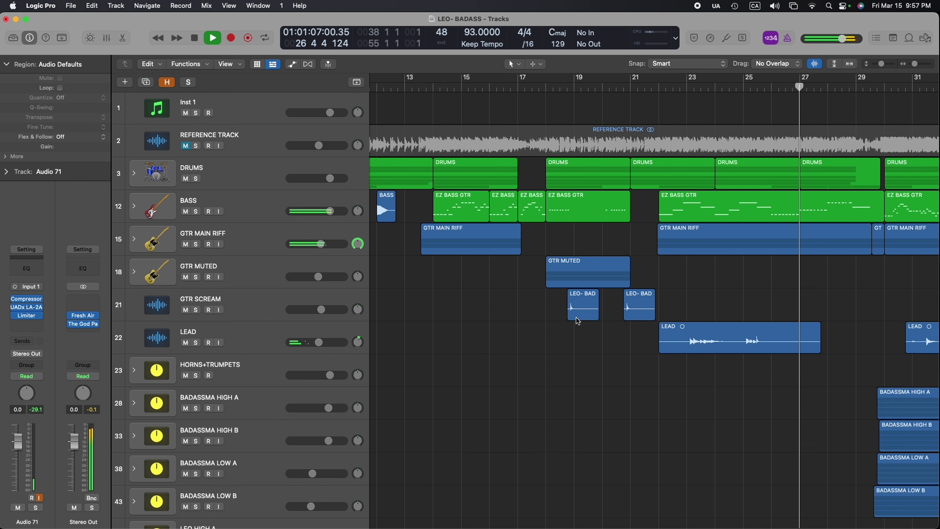
scroll(576, 317, "right", 5)
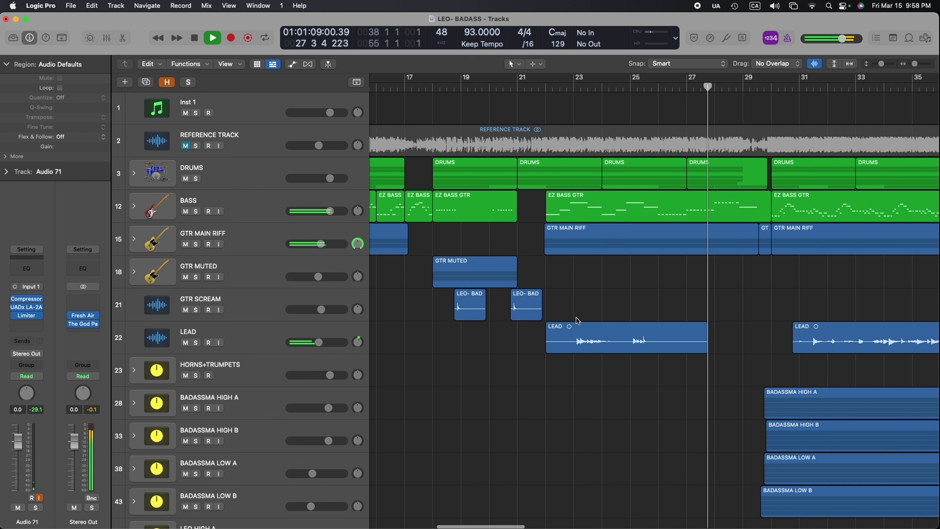
Narrow the track header area to give the arrangement more room.
scroll(576, 317, "left", 3)
left_click_drag(369, 302, 310, 307)
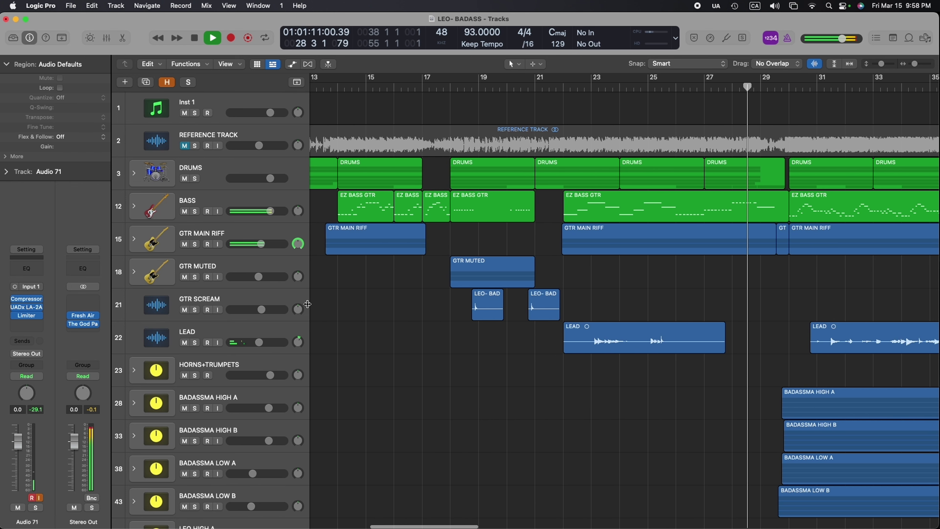
scroll(618, 391, "right", 2)
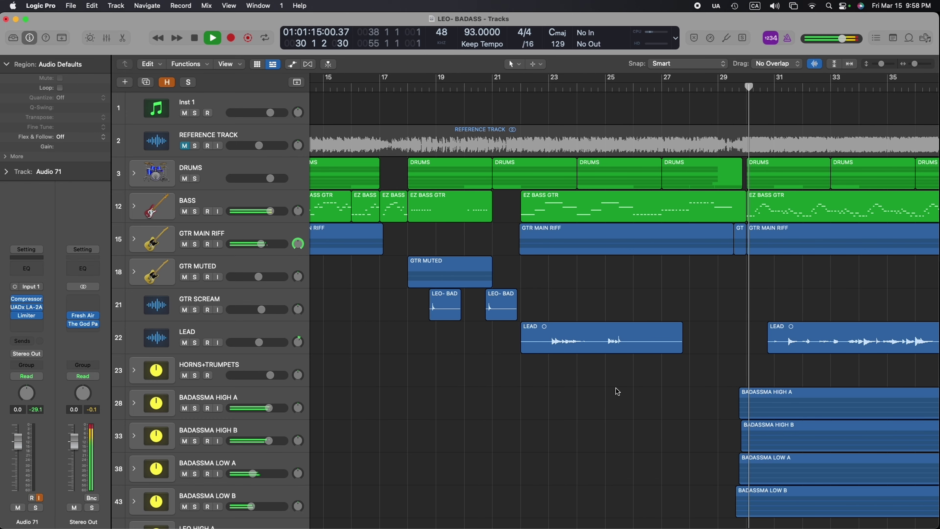
Follow the playback through the BADASSMA vocal stacks and the HORNS+TRUMPETS section to the end of the arrangement.
scroll(618, 391, "left", 4)
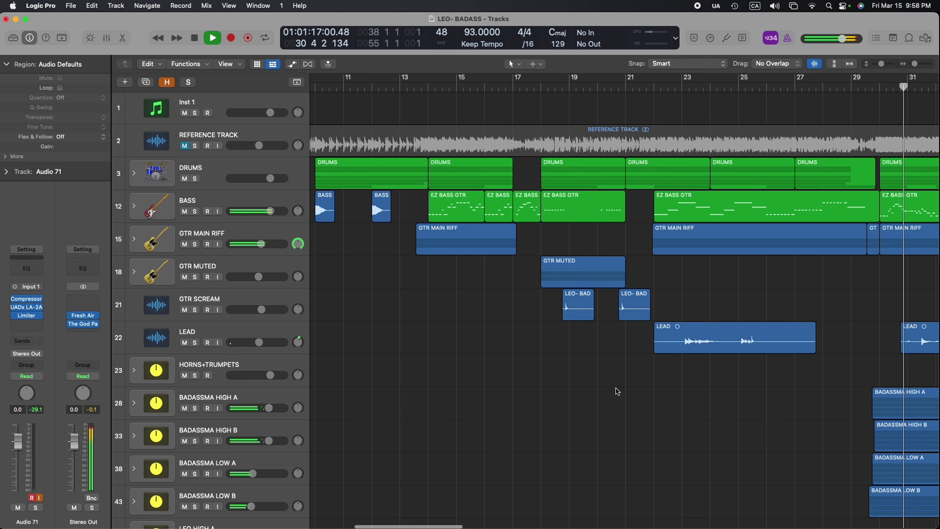
key("super+Left")
scroll(617, 392, "right", 4)
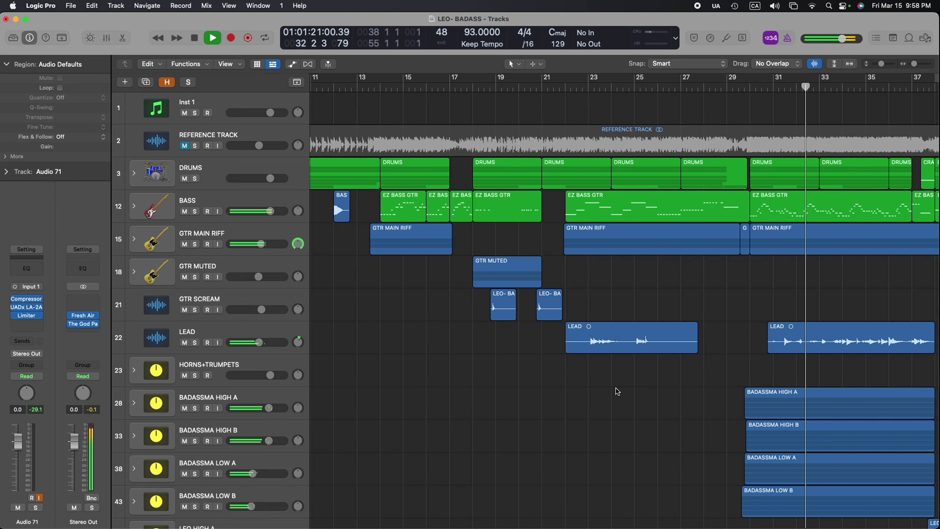
scroll(618, 391, "down", 2)
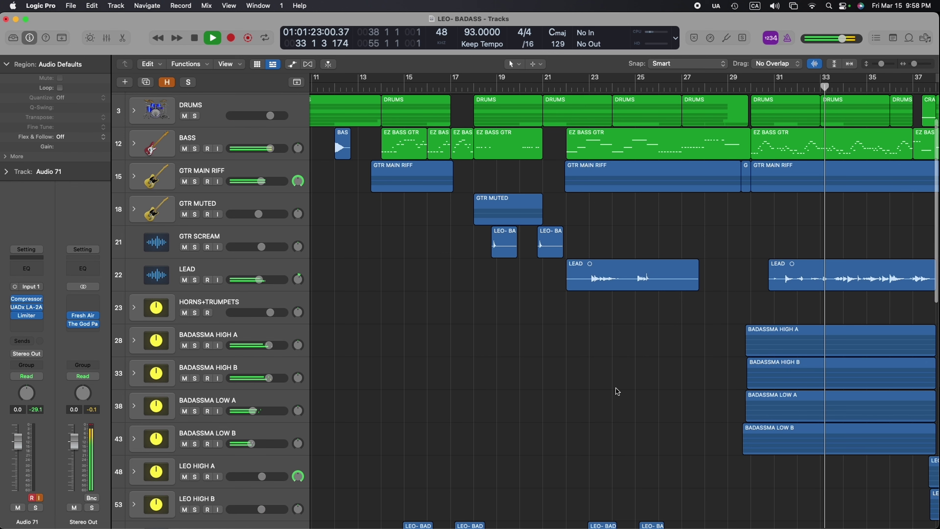
scroll(618, 392, "up", 2)
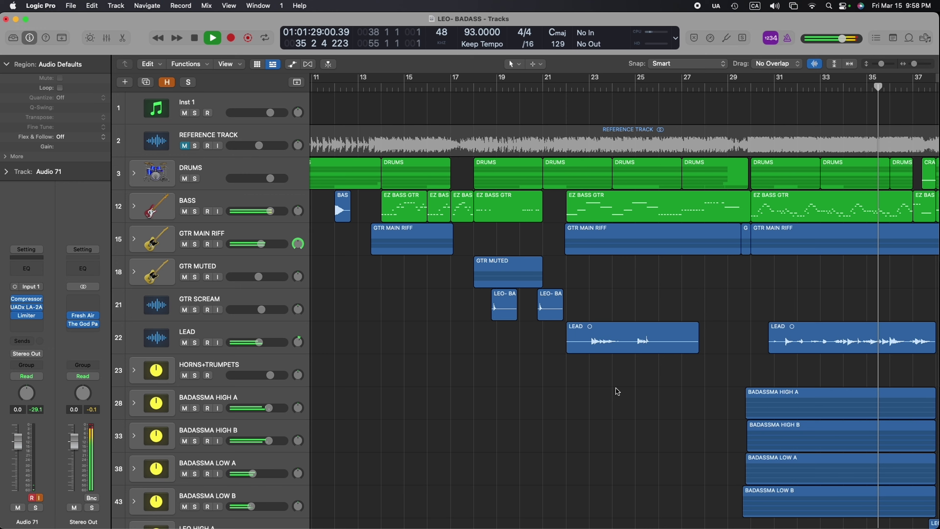
scroll(617, 391, "right", 2)
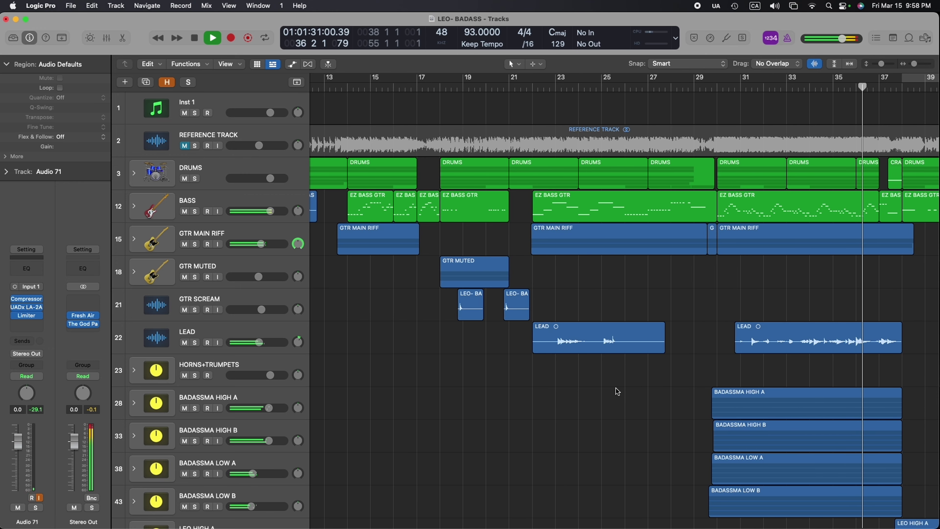
scroll(618, 392, "right", 2)
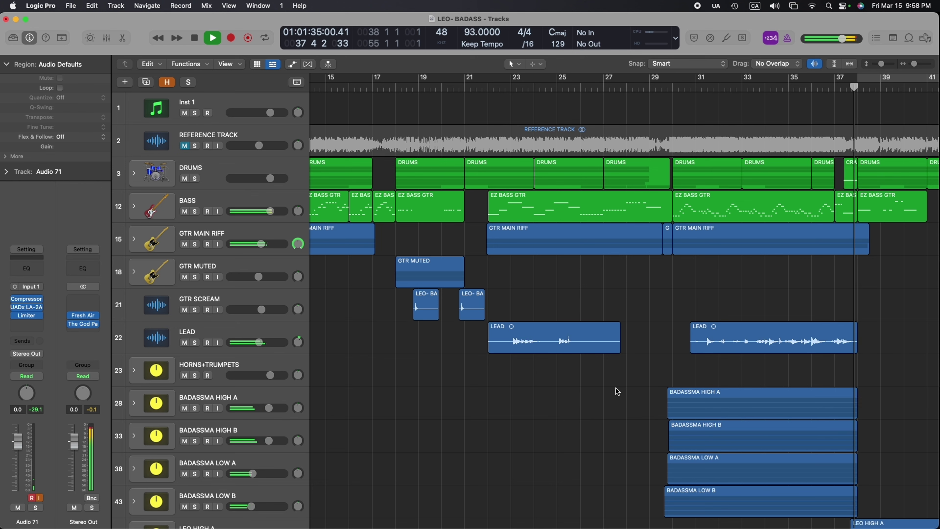
scroll(618, 392, "right", 2)
scroll(618, 392, "left", 10)
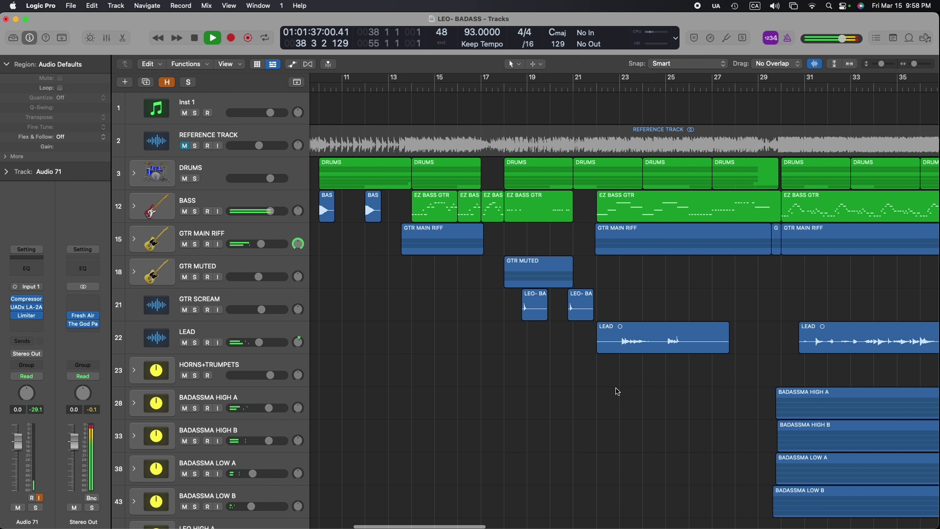
scroll(617, 391, "right", 6)
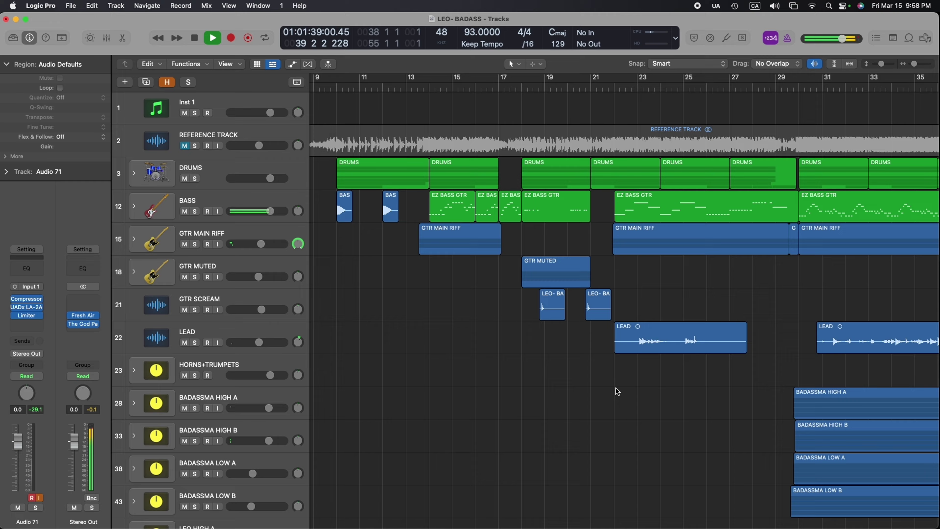
scroll(617, 392, "right", 9)
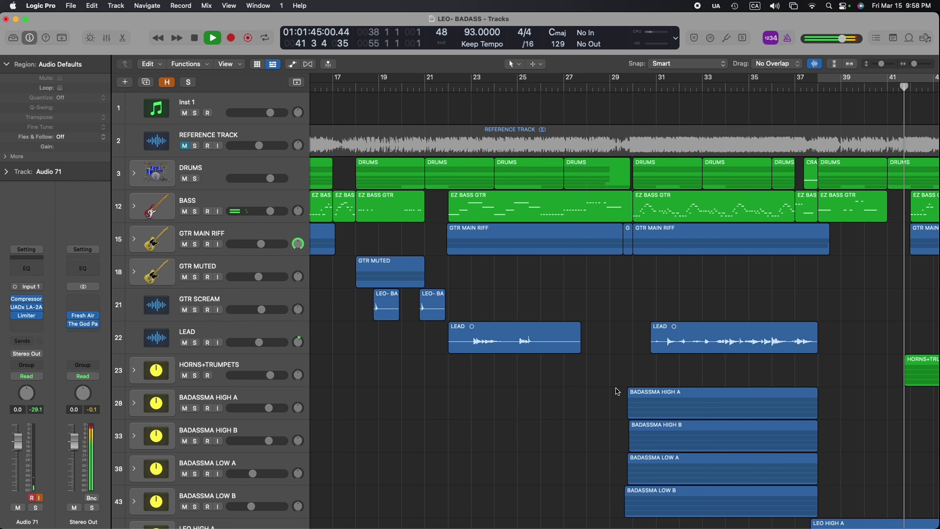
scroll(617, 392, "right", 3)
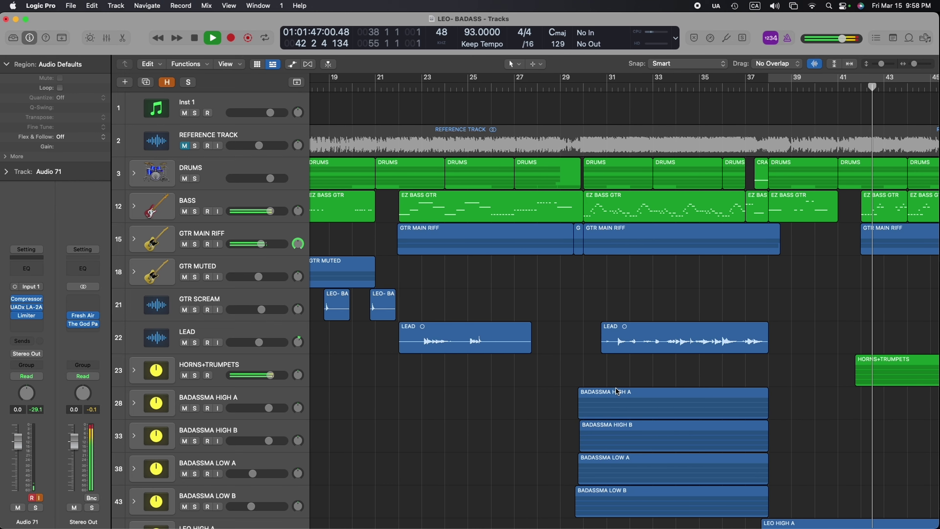
scroll(617, 391, "right", 7)
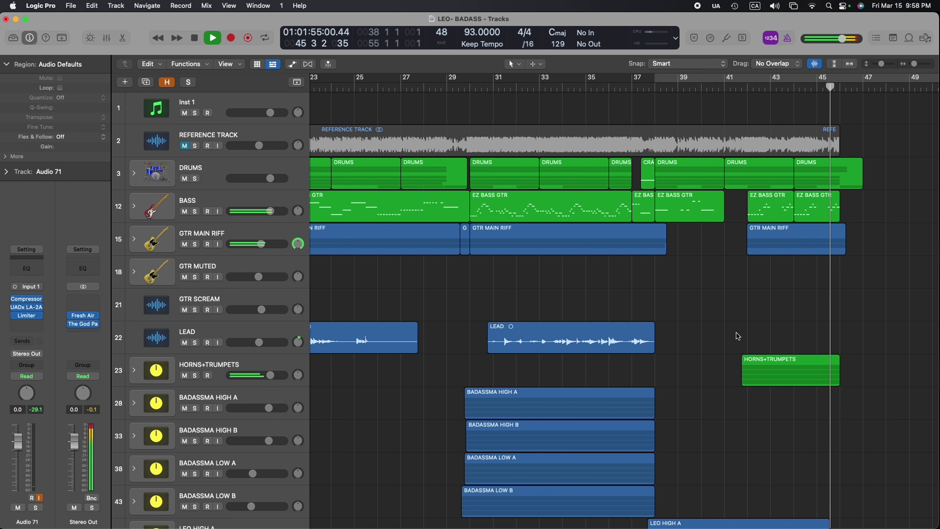
Stop playback, select the DRUMS stack and move the playhead to bar 10 where the drums begin.
scroll(729, 339, "left", 15)
scroll(608, 297, "left", 8)
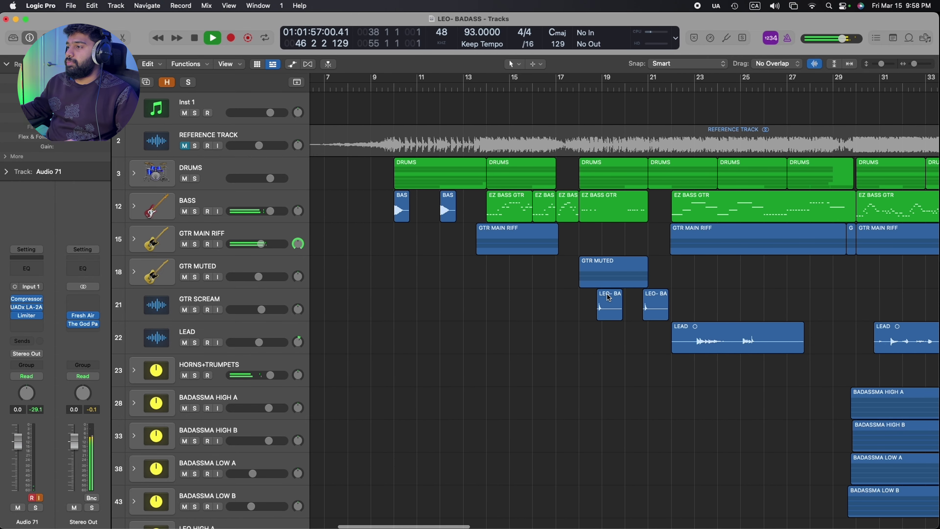
left_click(232, 169)
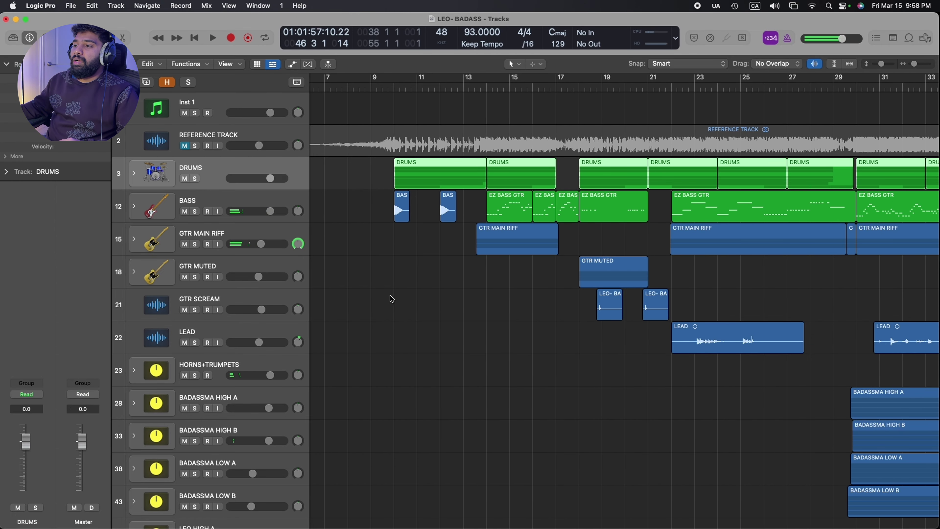
left_click(249, 202)
left_click(186, 184)
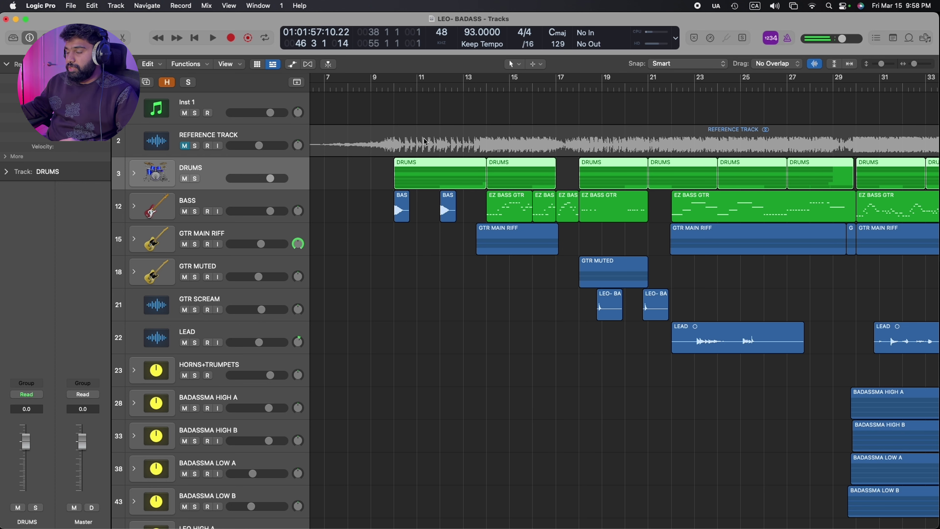
left_click_drag(378, 88, 394, 86)
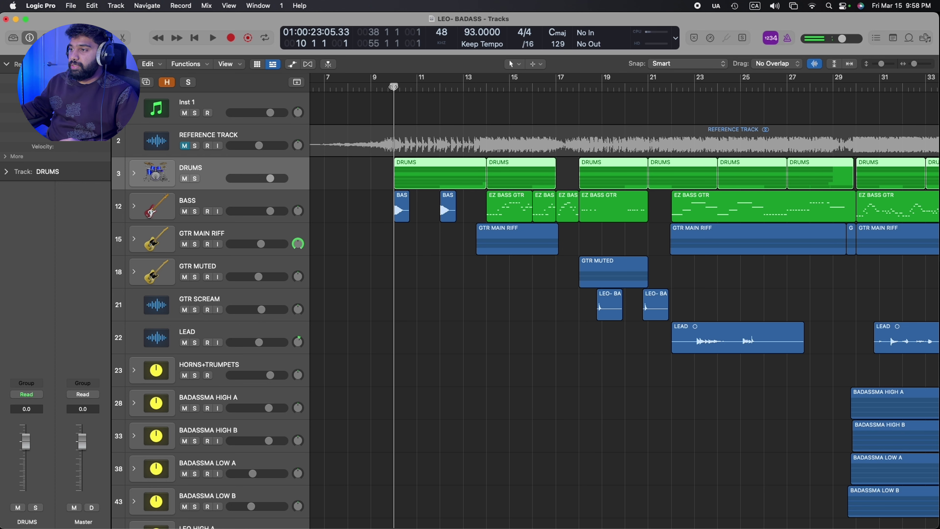
Expand the DRUMS stack and its nested KICK and SNARE stacks to show every drum track.
left_click(134, 175)
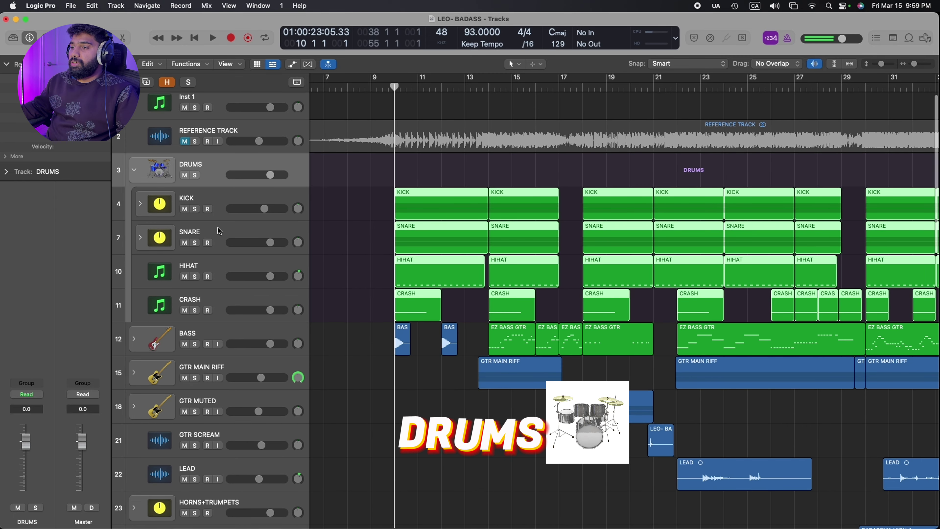
left_click(220, 200)
scroll(440, 289, "up", 4)
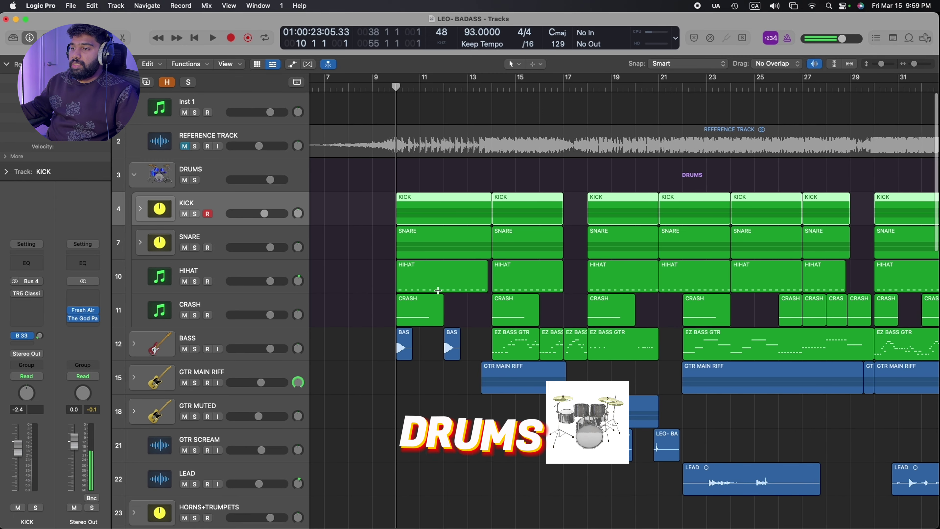
scroll(440, 290, "left", 2)
left_click(141, 208)
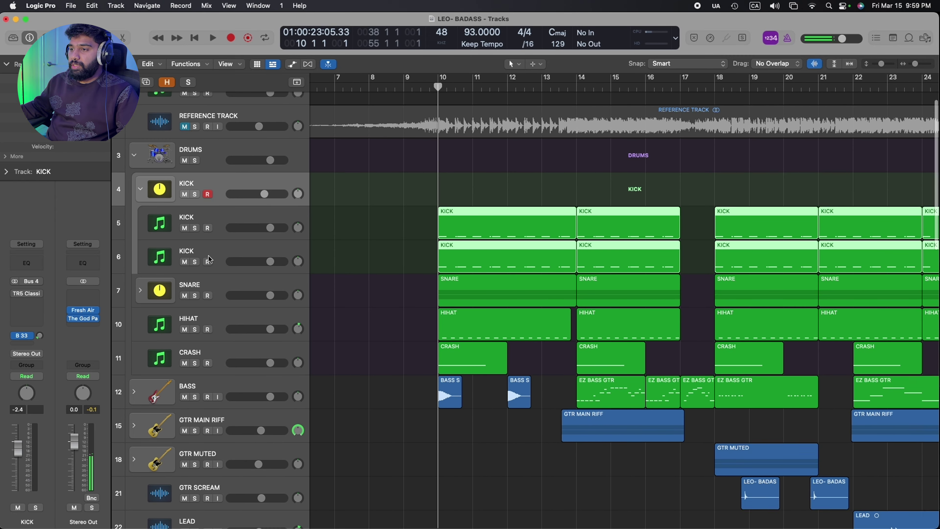
left_click(141, 283)
scroll(196, 288, "down", 3)
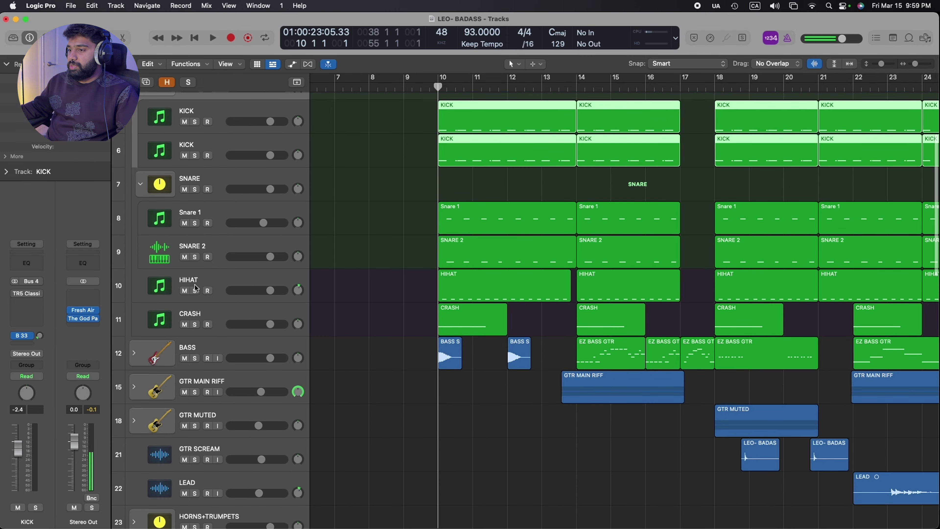
key("super+Left")
scroll(301, 323, "up", 8)
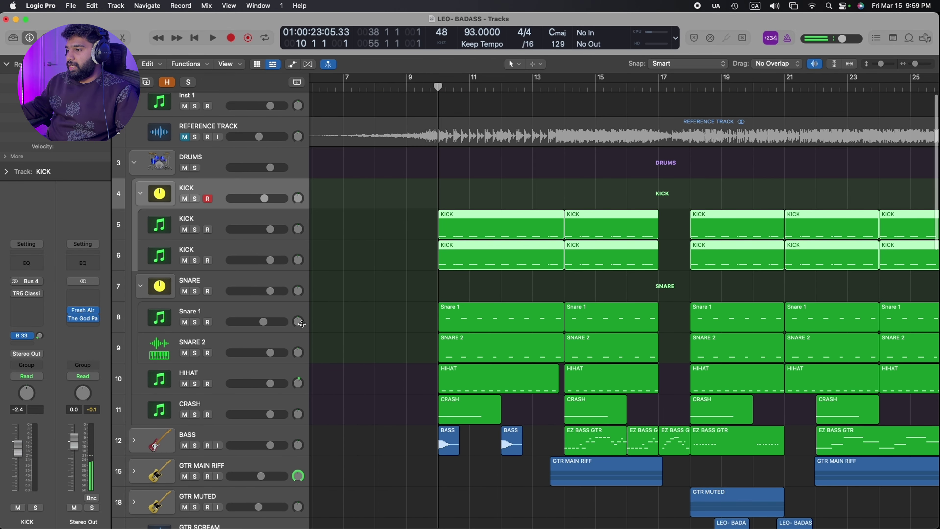
Listen to the DRUMS stack soloed from bar 10, stop playback and remove the solo.
left_click(201, 166)
left_click(195, 168)
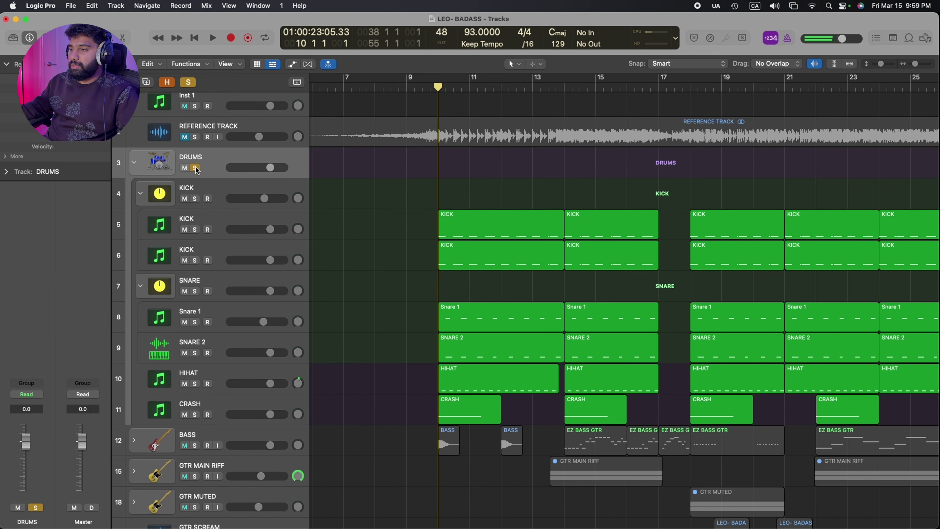
key("space")
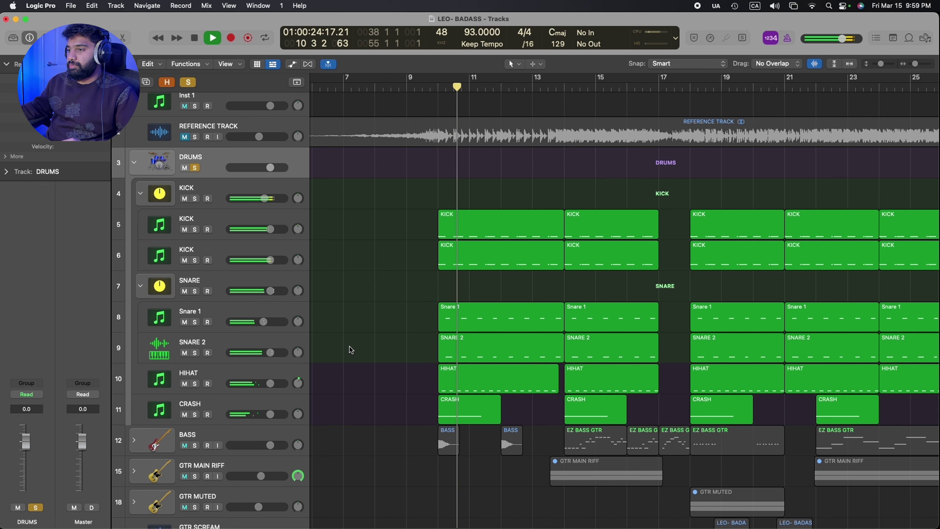
scroll(361, 346, "down", 1)
scroll(361, 346, "down", 2)
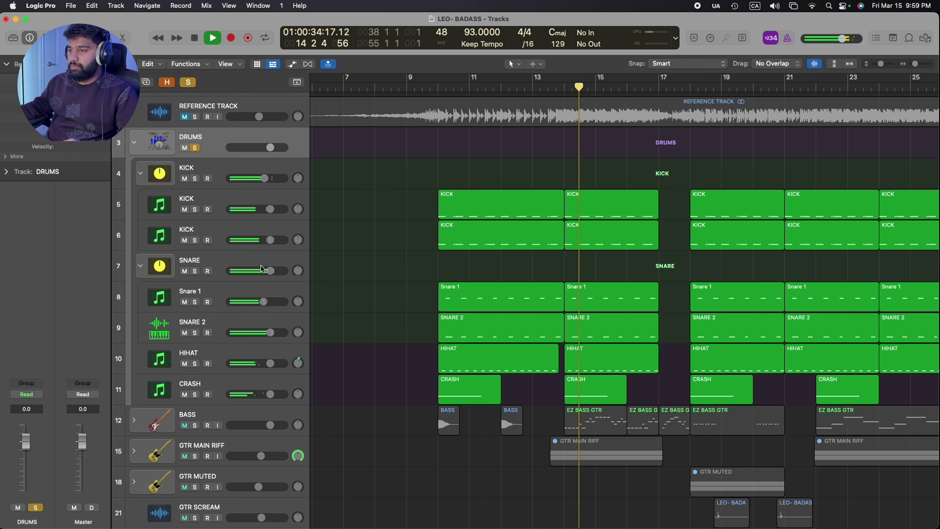
key("space")
left_click(195, 148)
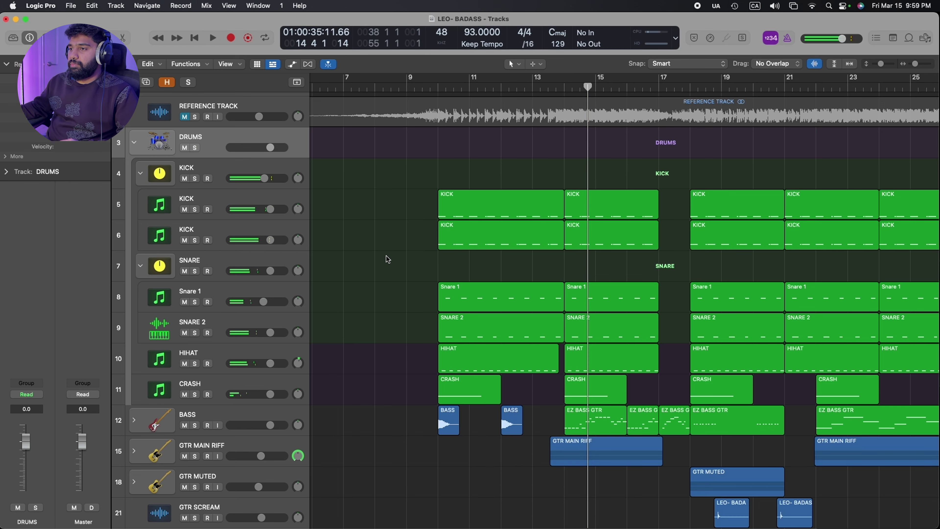
Inspect the Battery 4 instrument on the first track inside the KICK stack, and close its window.
left_click(212, 173)
left_click(225, 200)
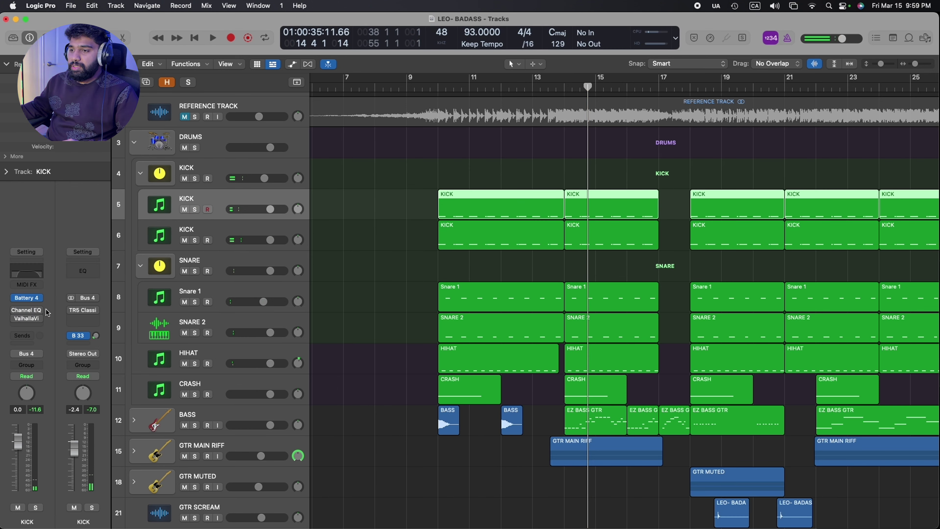
left_click(27, 299)
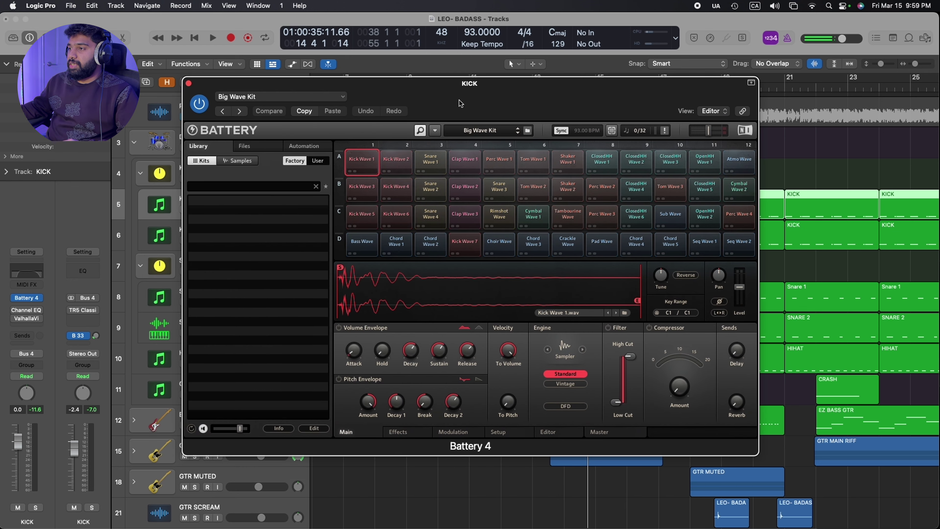
left_click_drag(459, 103, 455, 132)
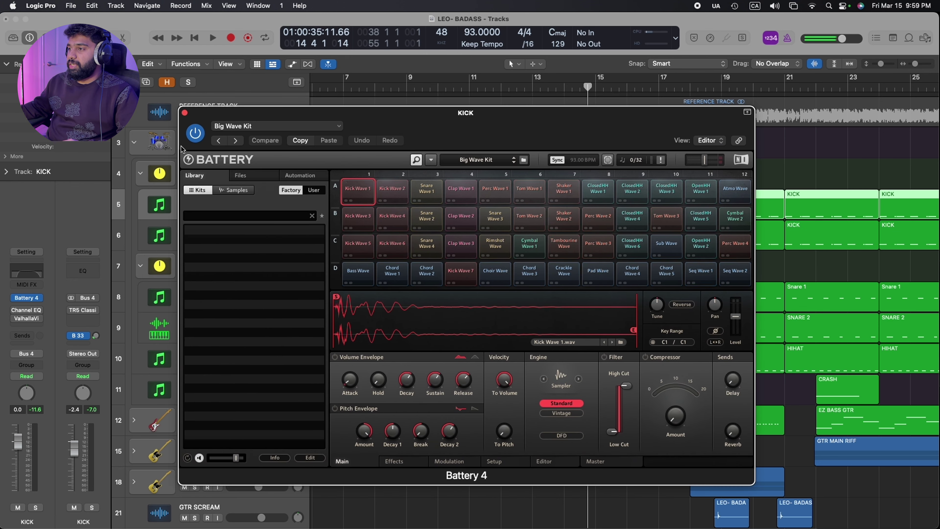
left_click(185, 113)
Inspect the Battery 4 instrument on the second track inside the KICK stack, and close its window.
left_click(218, 228)
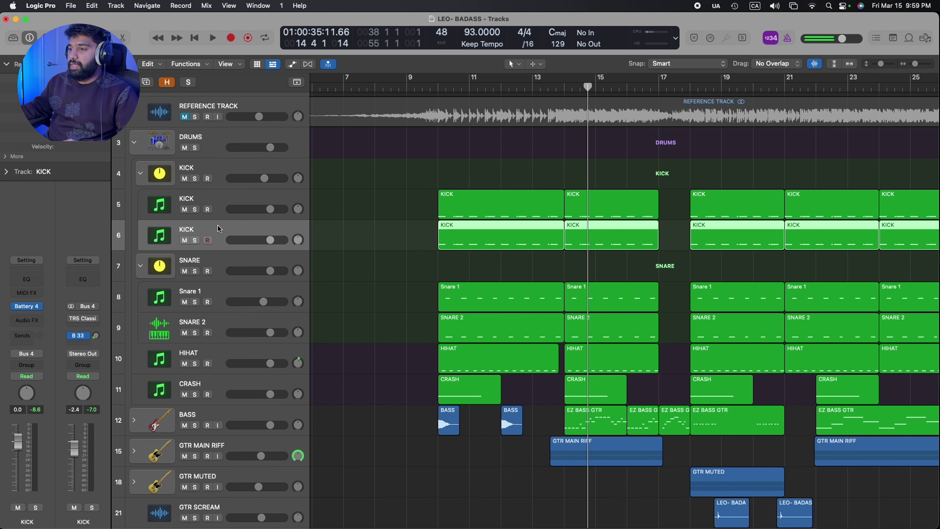
left_click(29, 307)
left_click_drag(595, 81, 529, 94)
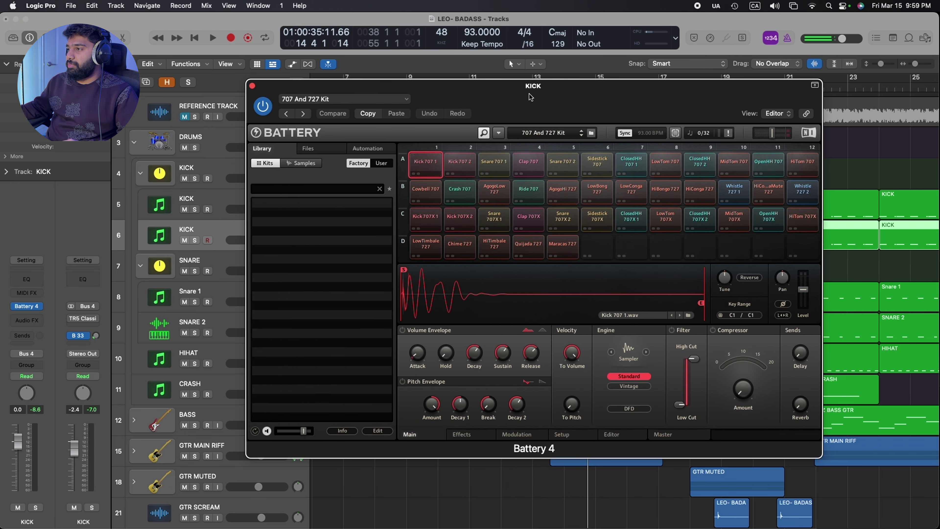
left_click(252, 86)
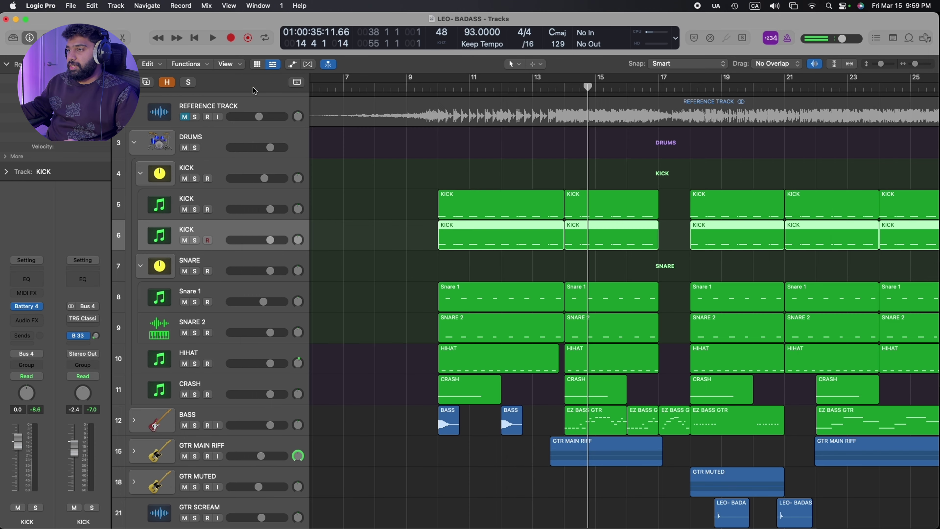
Listen to the first track inside the KICK stack soloed from bar 10, remove the solo and stop playback.
left_click(222, 201)
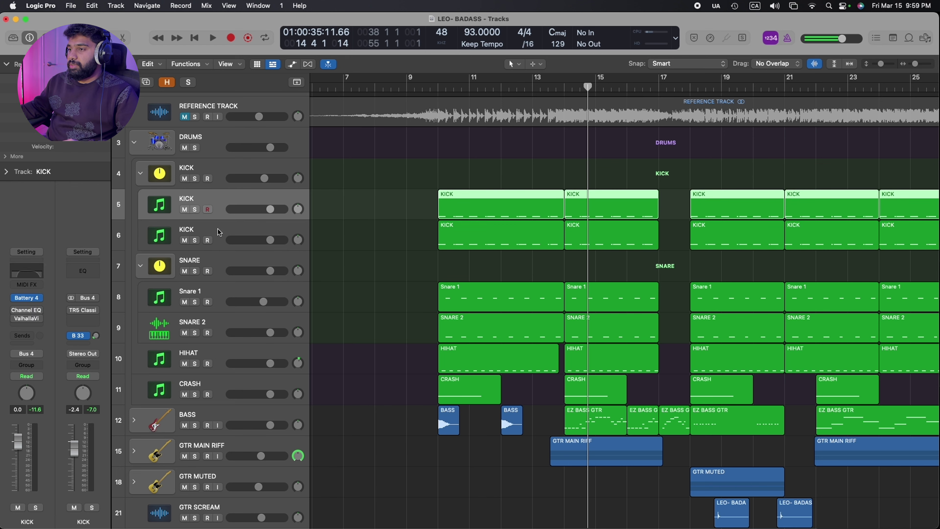
left_click(429, 90)
left_click(194, 210)
key("space")
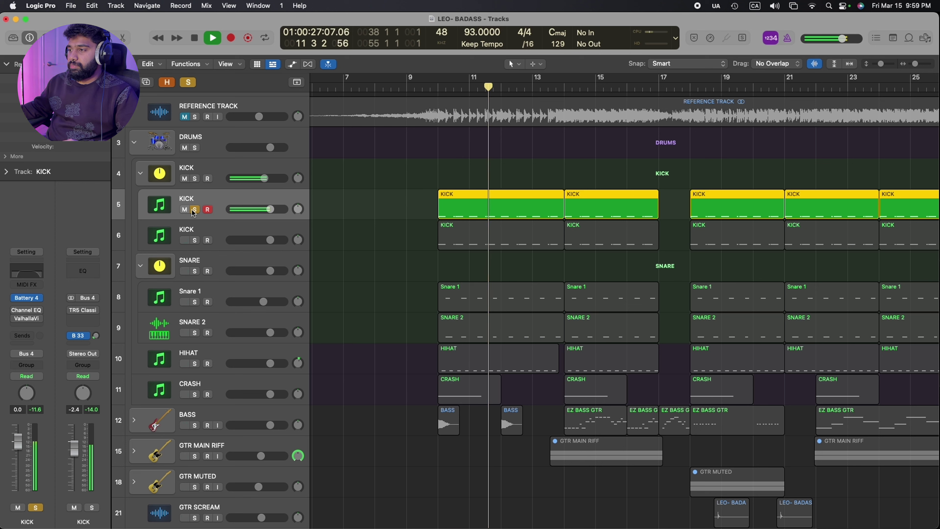
left_click(192, 209)
key("space")
Listen to the second track inside the KICK stack soloed, stop playback and remove the solo.
left_click(197, 246)
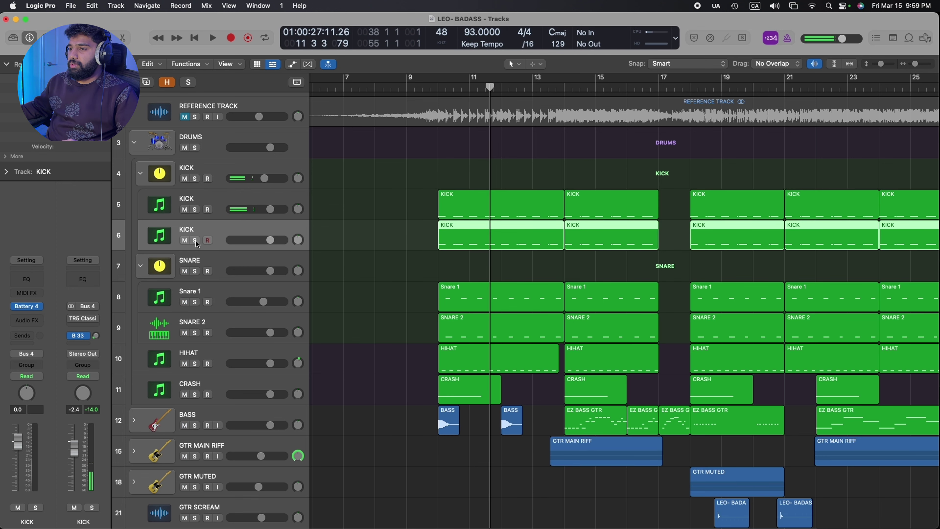
left_click(195, 240)
key("space")
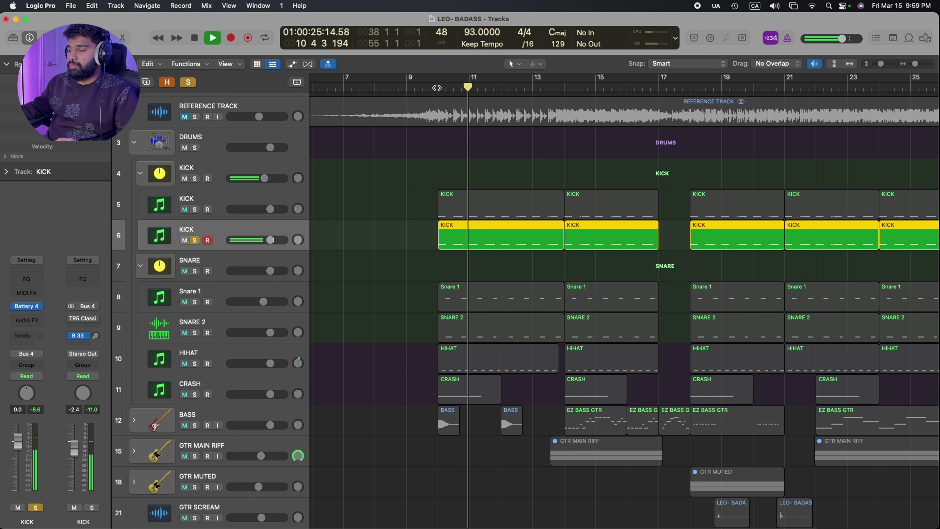
key("space")
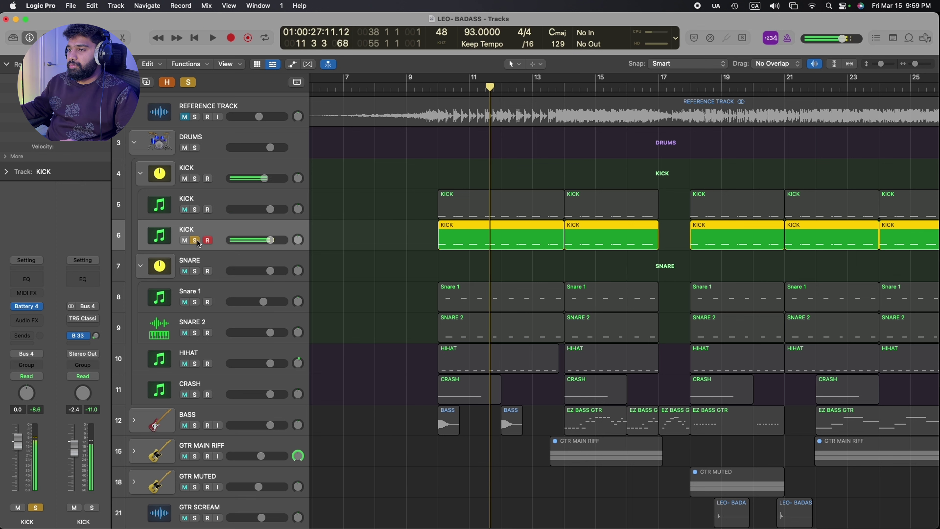
key("s")
Listen to the whole KICK stack soloed from bar 10, with playback stopped and the solo removed at the end.
left_click(436, 88)
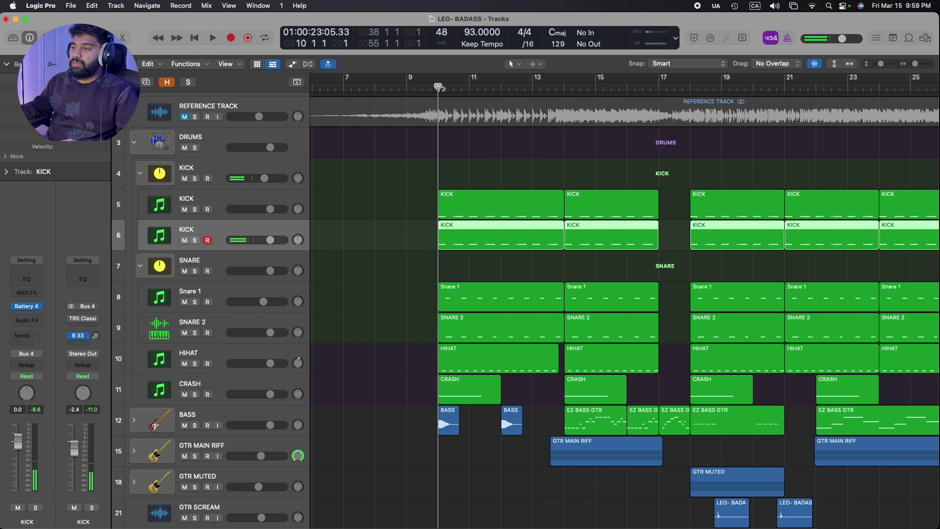
left_click(199, 168)
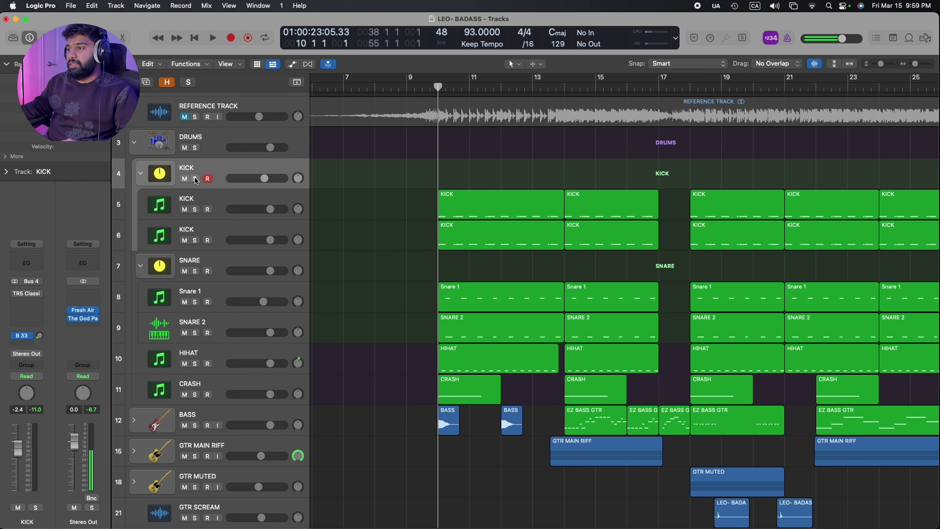
left_click(195, 179)
key("space")
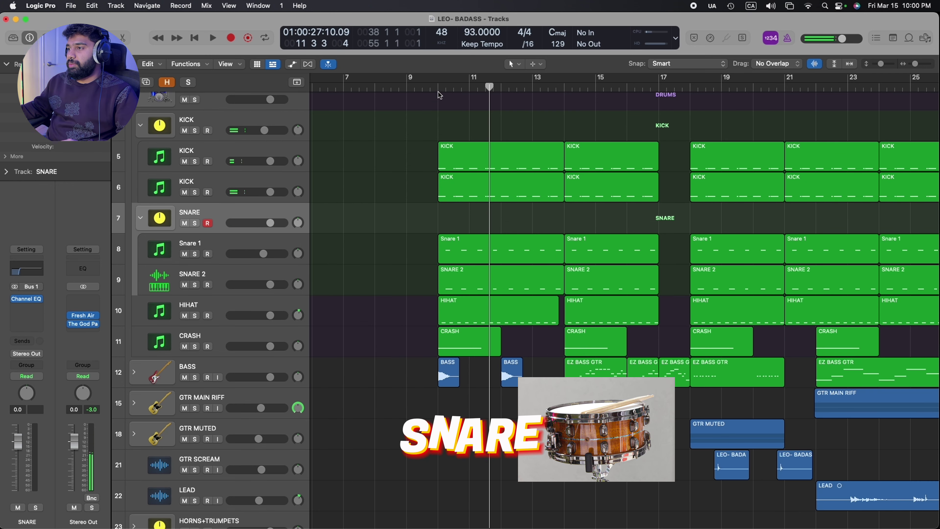
key("space")
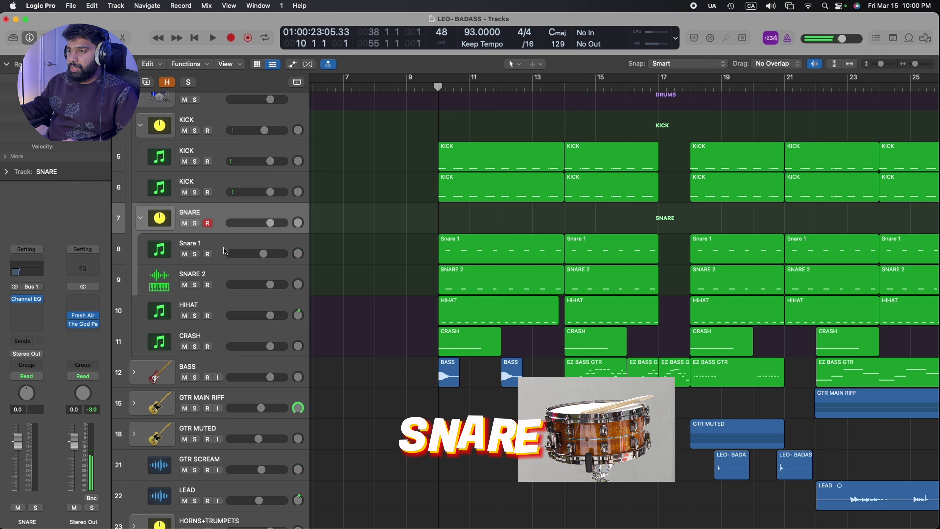
Inspect the Battery 4 instrument on the Snare 1 track and close its window.
left_click(171, 261)
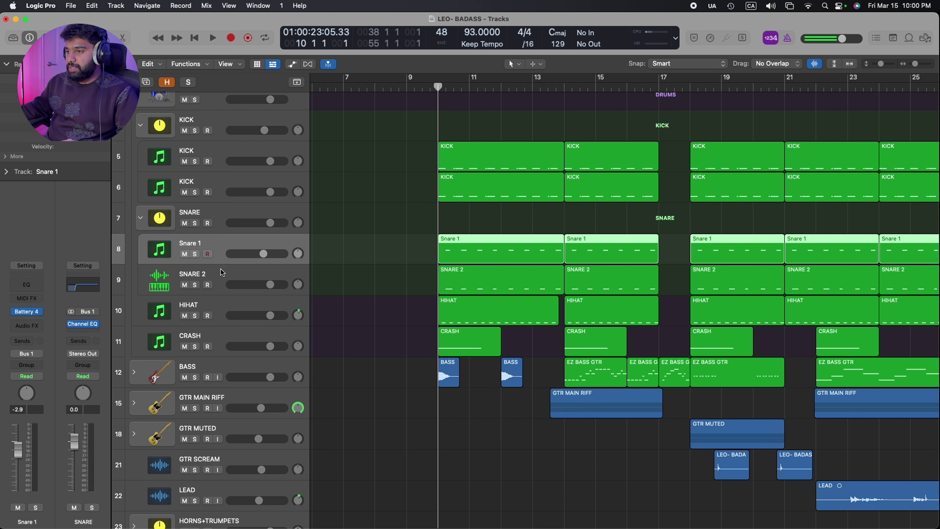
left_click(26, 314)
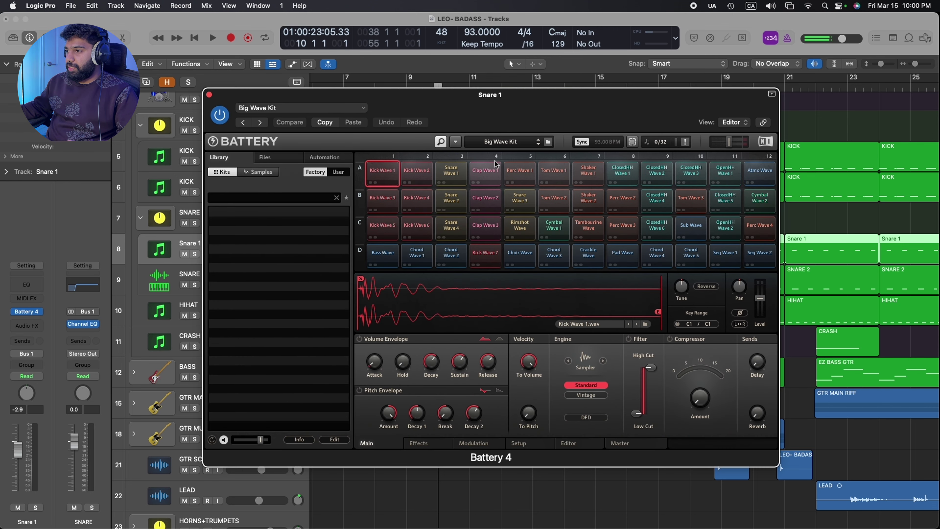
left_click(209, 95)
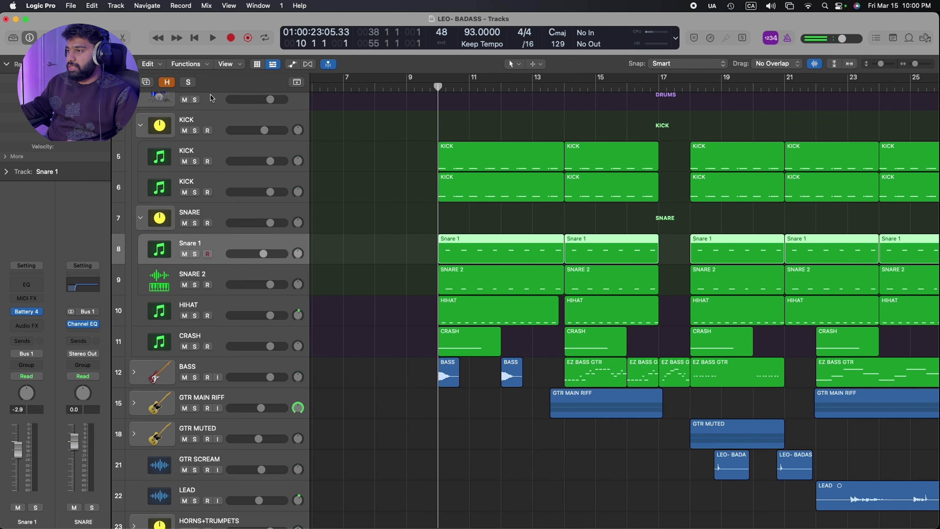
Inspect the sliced sample in Quick Sampler on the SNARE 2 track and close its window.
left_click(207, 290)
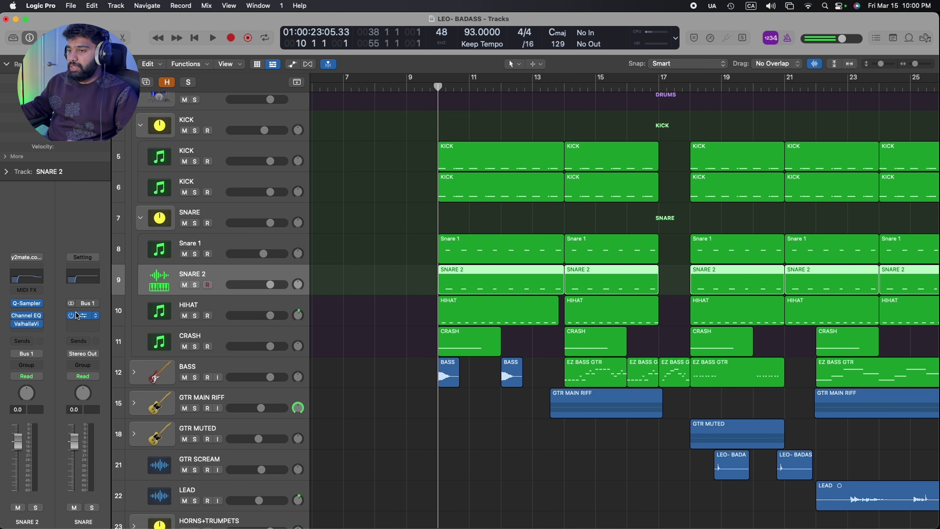
left_click(30, 305)
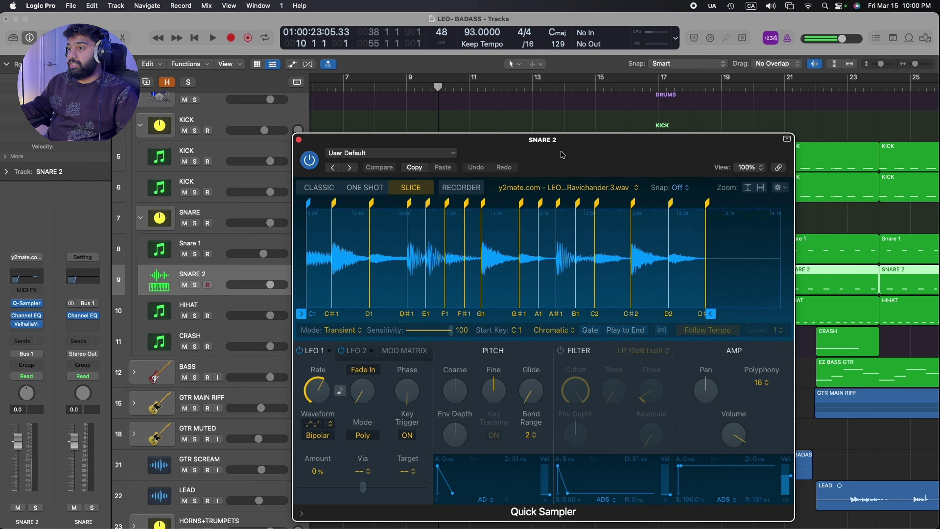
left_click_drag(310, 132, 321, 96)
left_click(309, 102)
Listen to the SNARE stack soloed from bar 10, remove the solo and stop playback.
left_click(194, 222)
key("space")
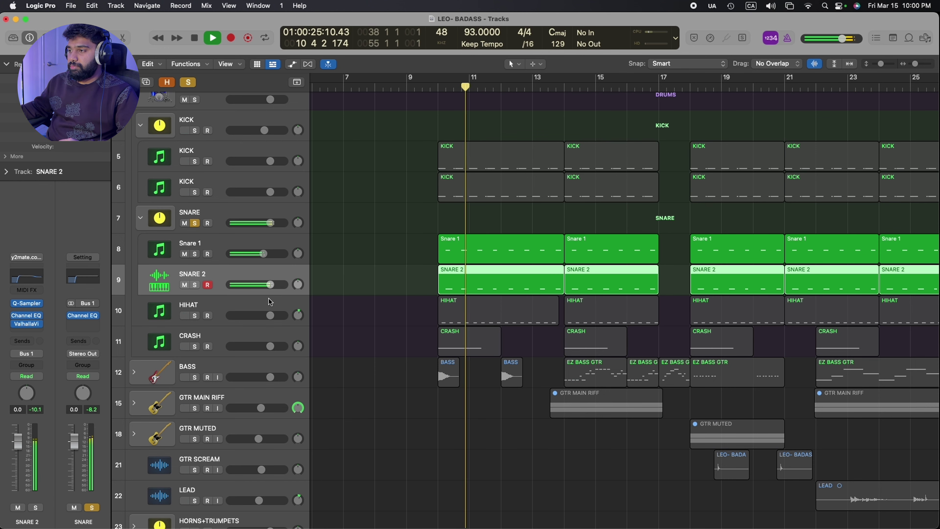
left_click(195, 223)
key("space")
Inspect the Kontakt 7 drum kit on the HIHAT track and on the CRASH track, and close the plug-in window.
scroll(272, 324, "up", 5)
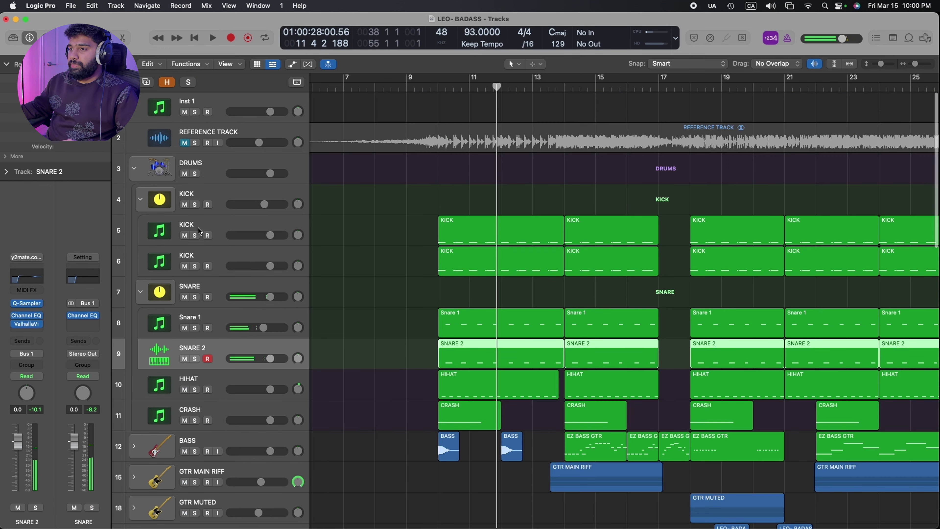
scroll(199, 230, "down", 3)
left_click(161, 302)
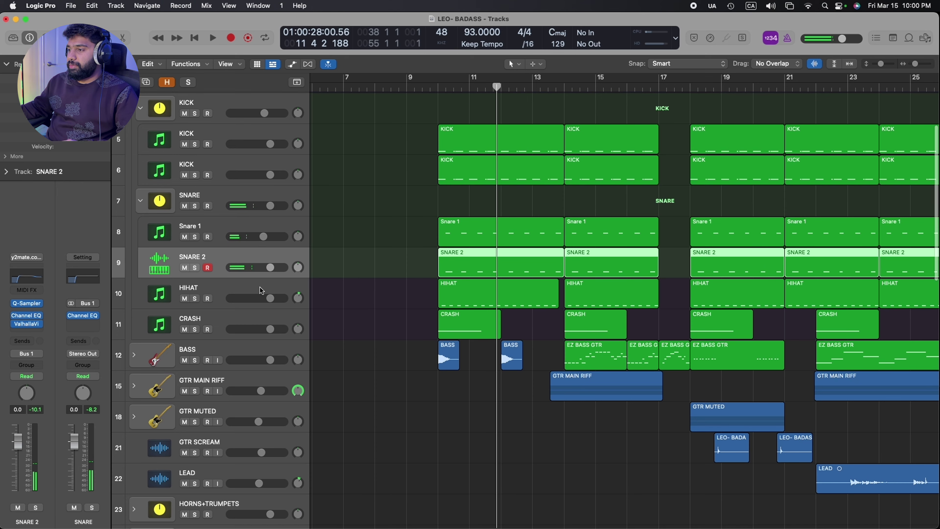
left_click(34, 290)
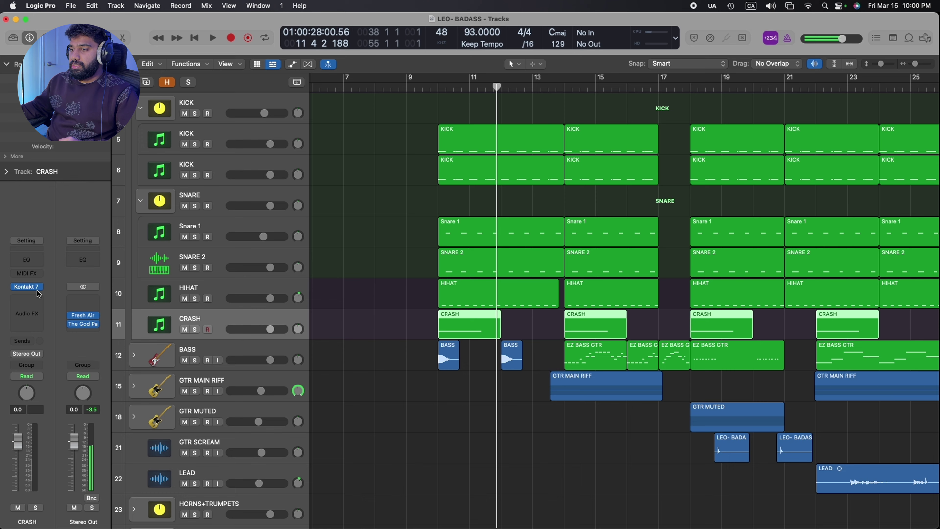
left_click(27, 286)
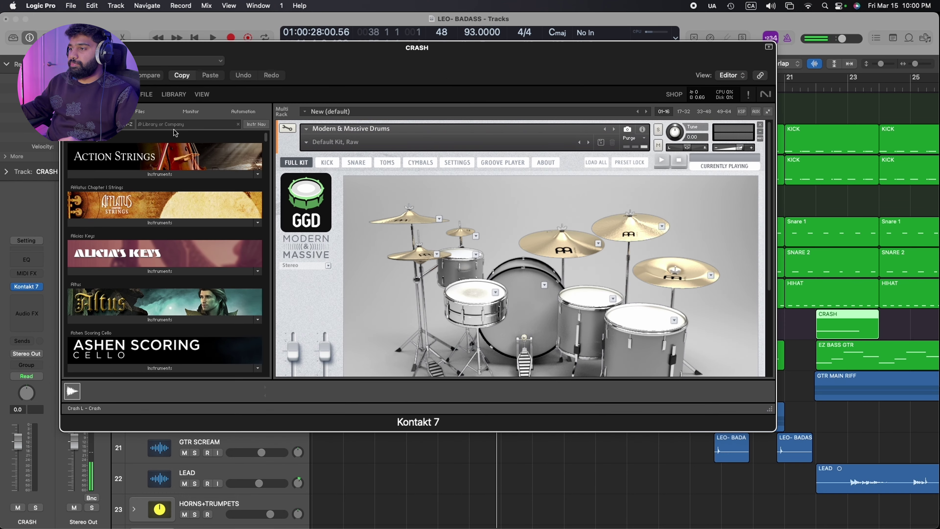
key("super+w")
Select the BASS stack below the drums and expand it to show its tracks.
scroll(454, 258, "up", 5)
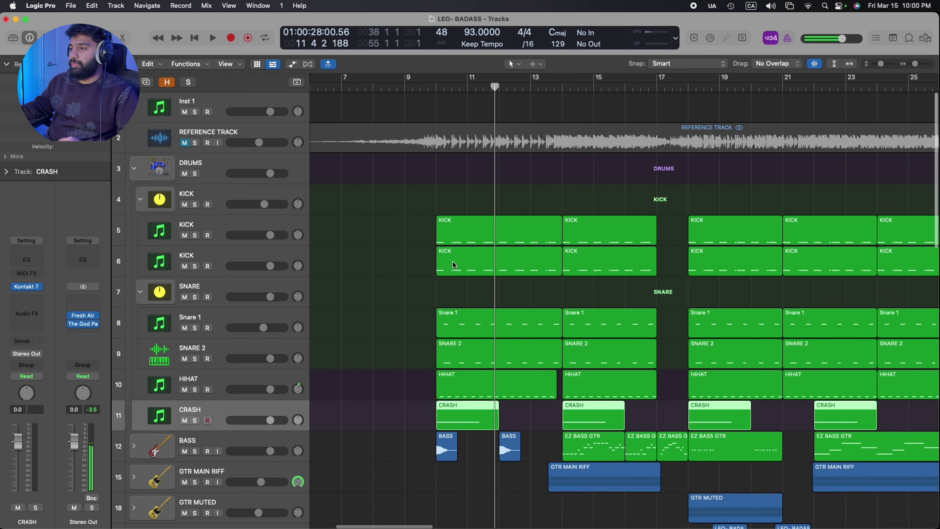
scroll(500, 301, "down", 1)
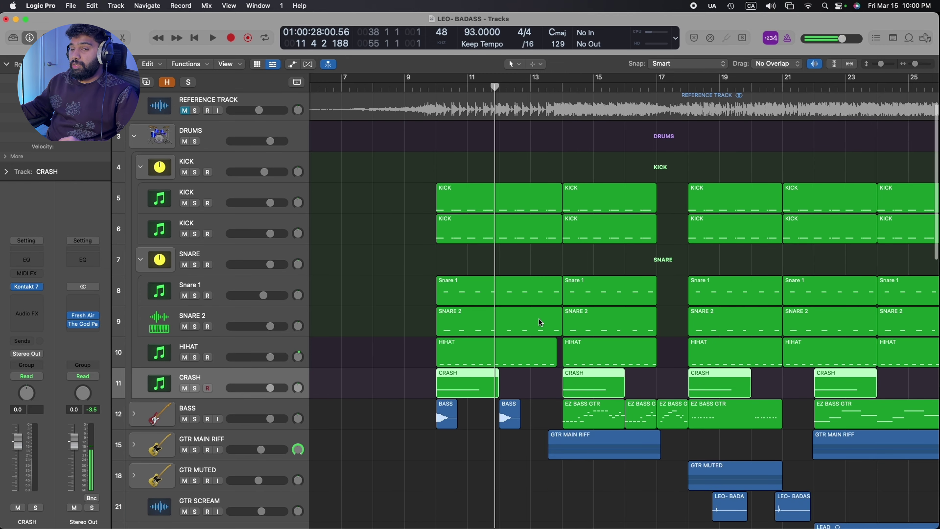
scroll(539, 318, "down", 3)
left_click(137, 315)
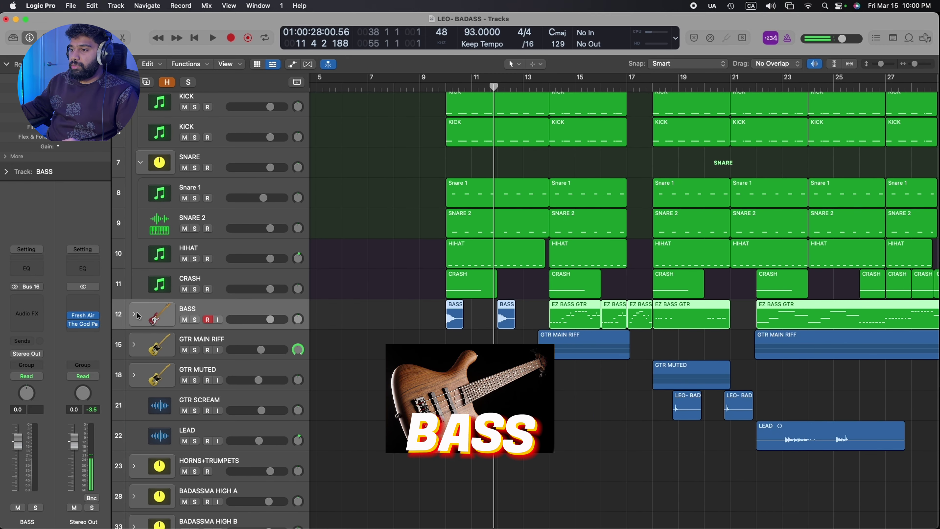
left_click(133, 314)
scroll(264, 298, "down", 3)
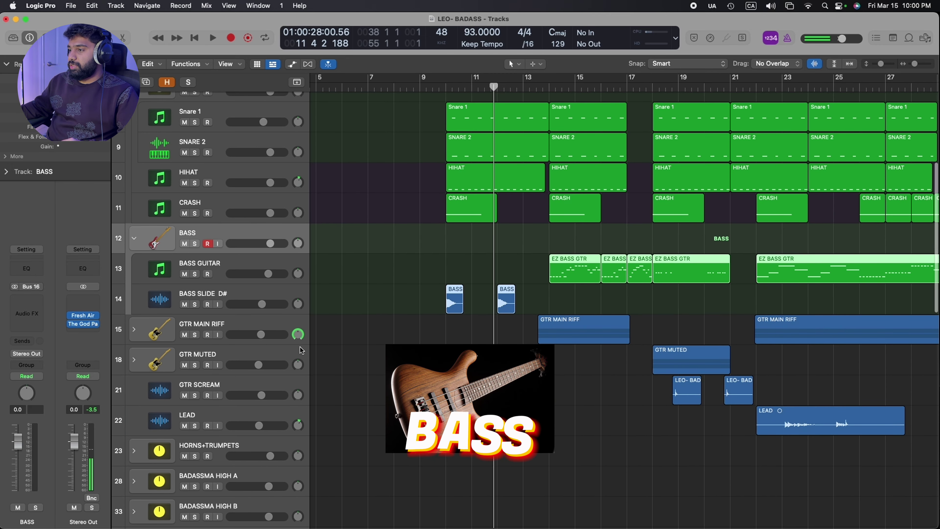
Listen to the BASS SLIDE D# track from bar 10, soloing it during playback, and stop and remove the solo.
left_click(263, 298)
left_click(432, 88)
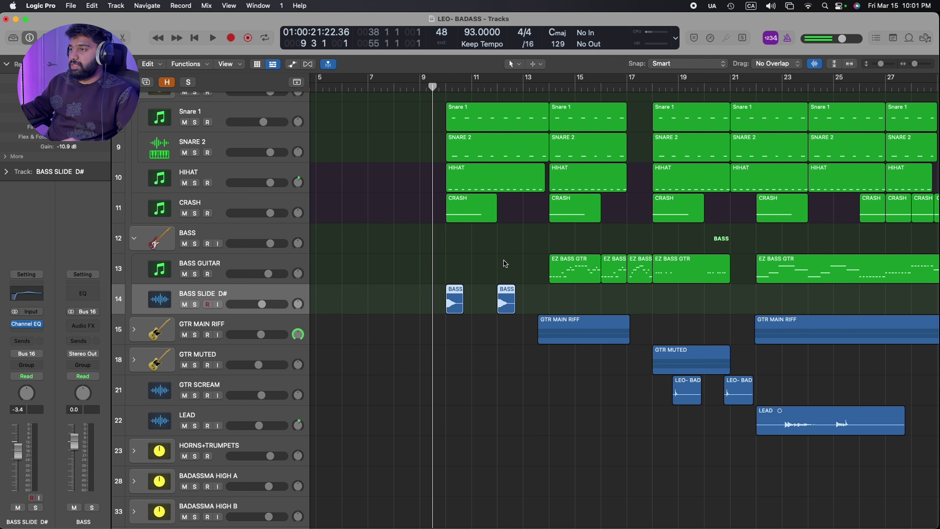
scroll(514, 272, "up", 3)
scroll(514, 273, "down", 2)
scroll(515, 273, "down", 3)
scroll(432, 86, "up", 1)
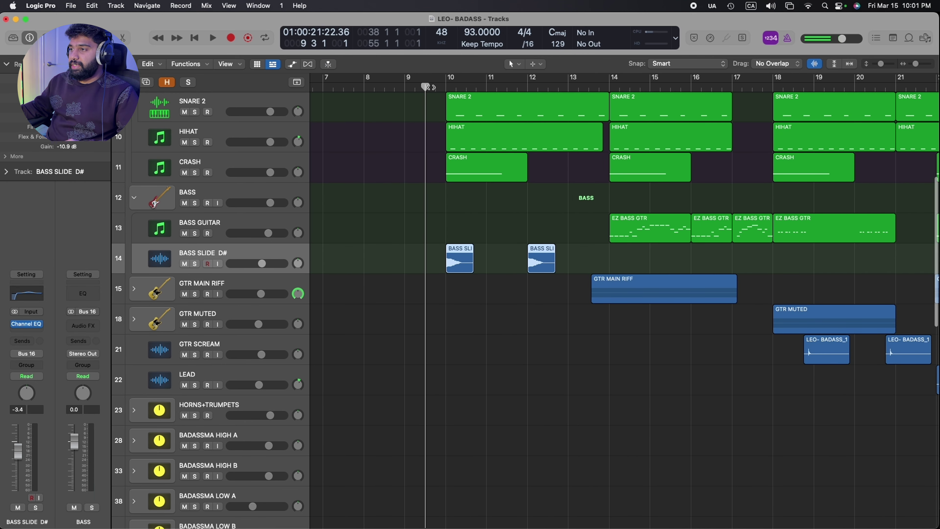
left_click(446, 87)
key("space")
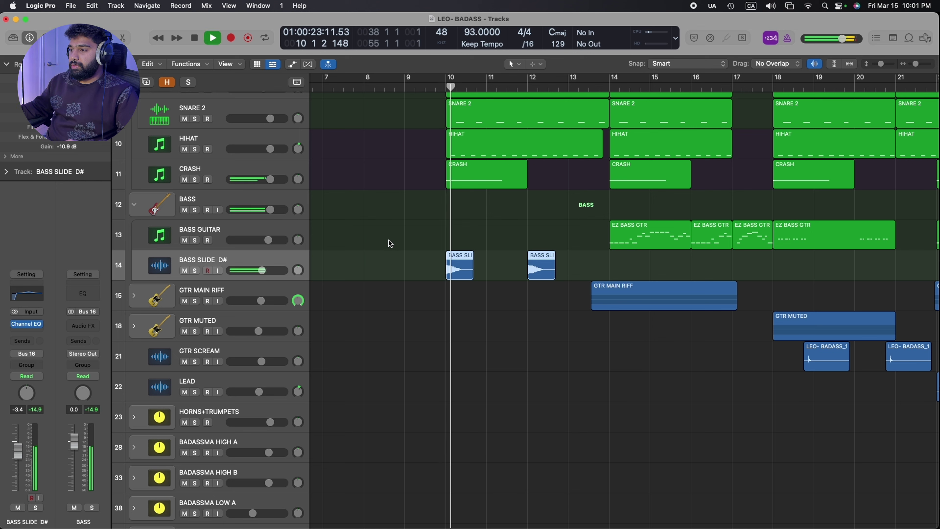
key("s")
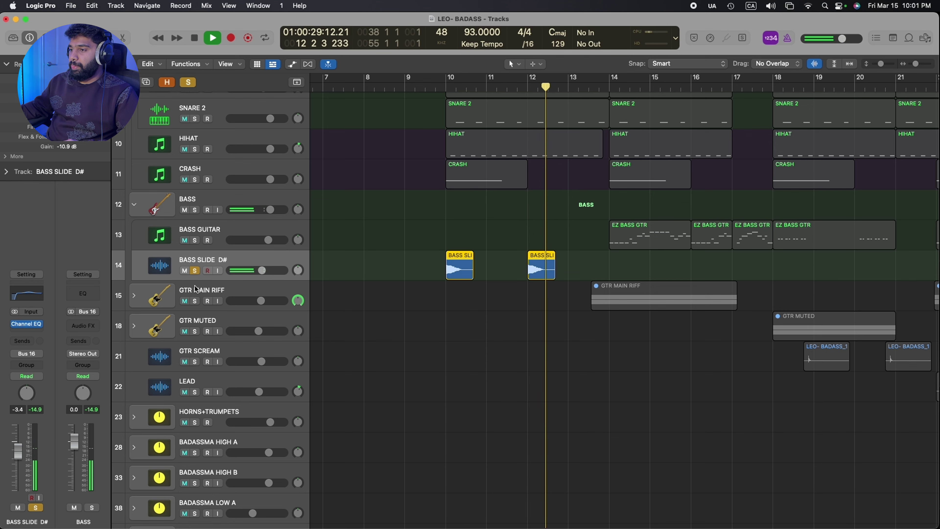
key("space")
key("s")
Select the BASS GUITAR track and move the playhead to bar 14, where its first region begins.
scroll(428, 333, "up", 2)
scroll(427, 332, "up", 3)
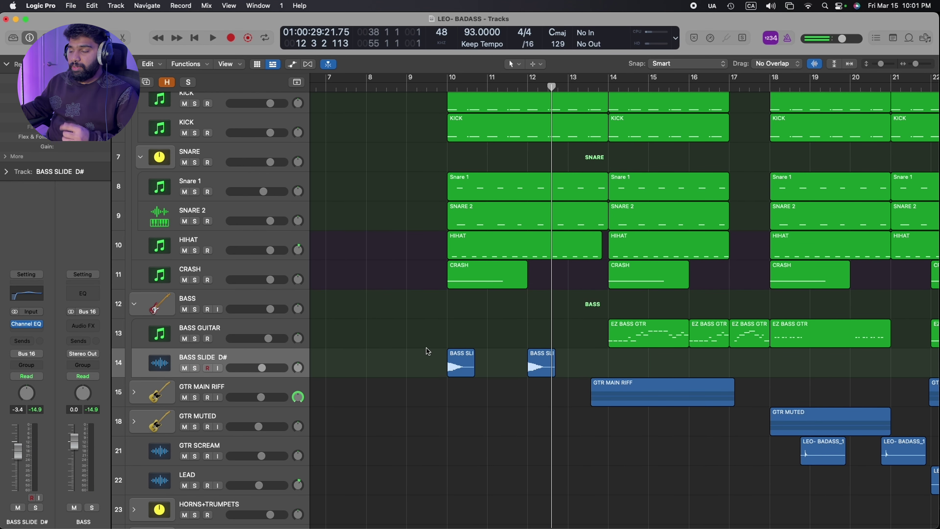
scroll(520, 335, "right", 2)
left_click(274, 320)
scroll(274, 326, "right", 3)
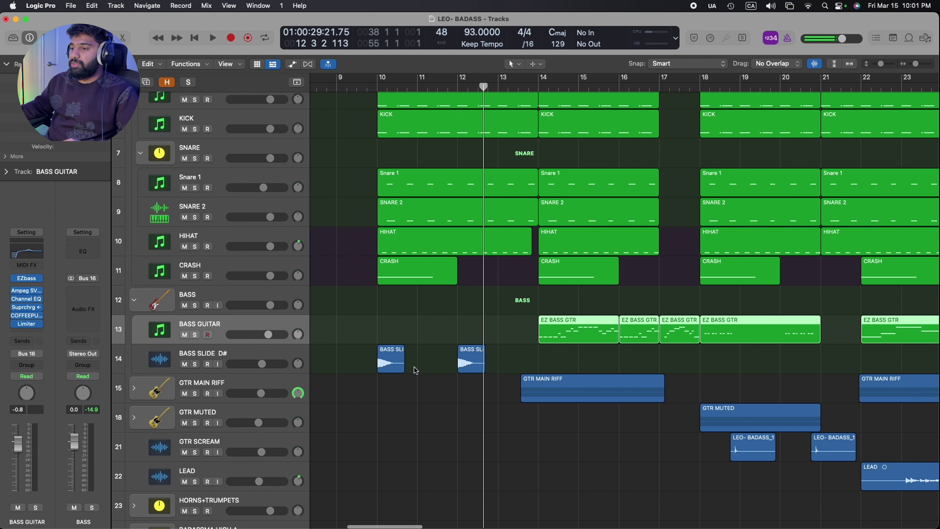
left_click_drag(470, 88, 526, 88)
scroll(504, 118, "right", 2)
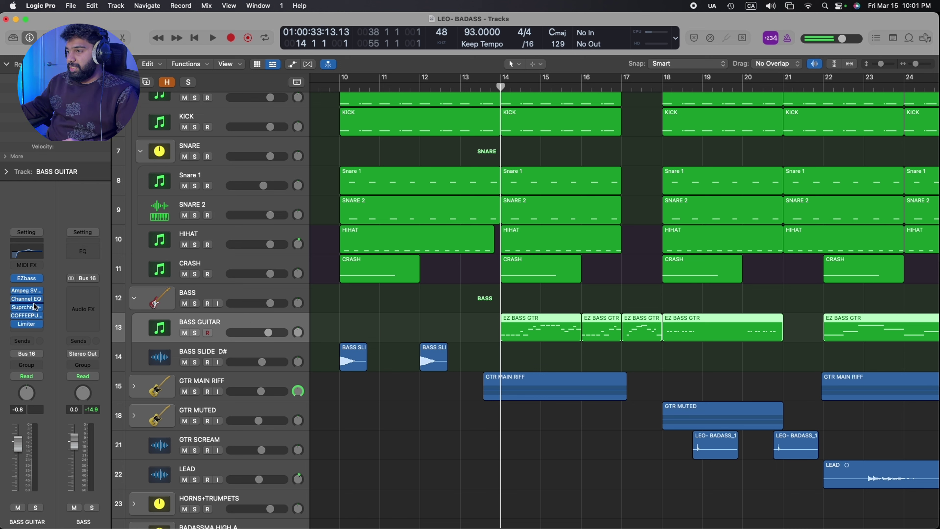
Inspect the Ampeg SVT3Pro amp plug-in on the BASS GUITAR track and close its window.
left_click(28, 293)
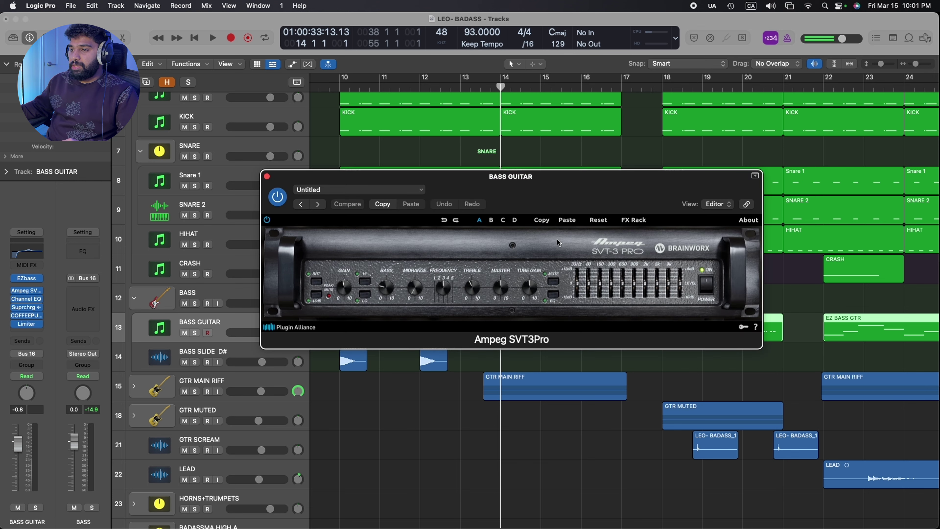
left_click_drag(501, 197, 505, 176)
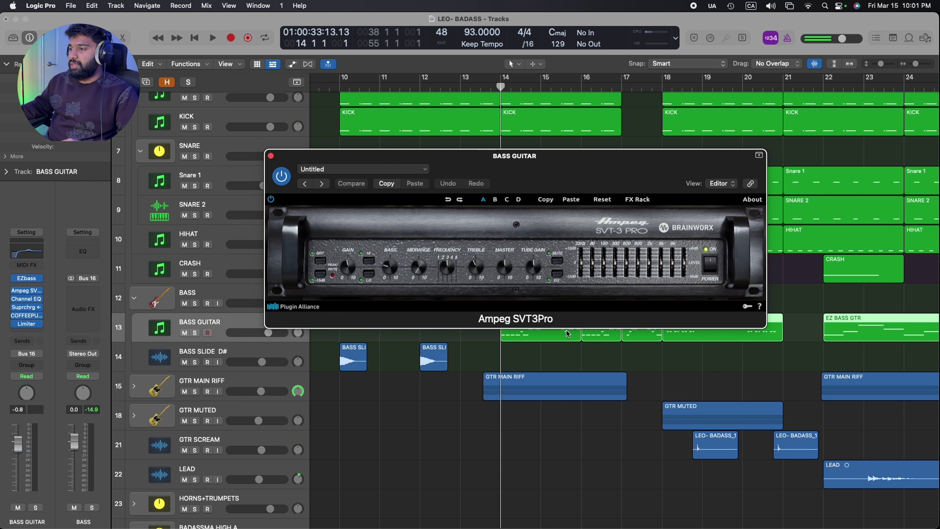
left_click(271, 156)
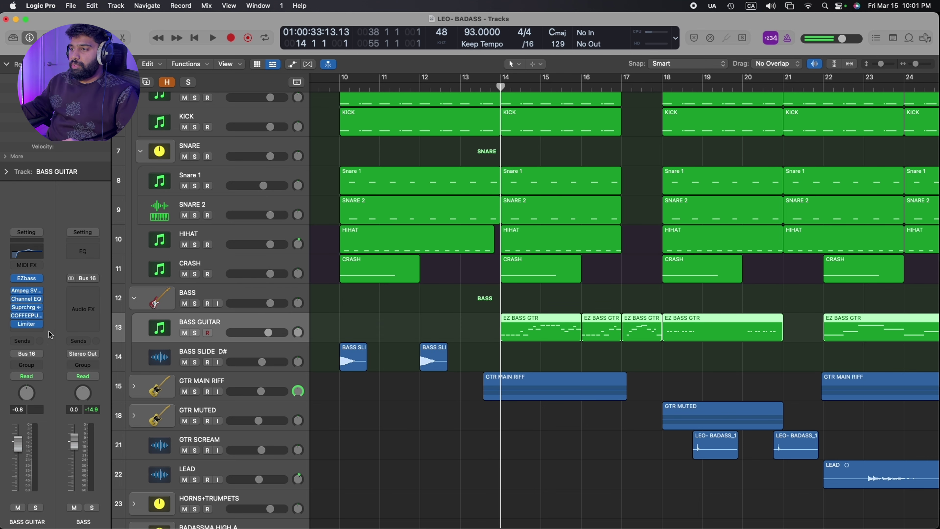
Inspect the Channel EQ and Supercharger GT plug-ins on the BASS GUITAR track.
left_click(26, 301)
left_click_drag(659, 155, 634, 143)
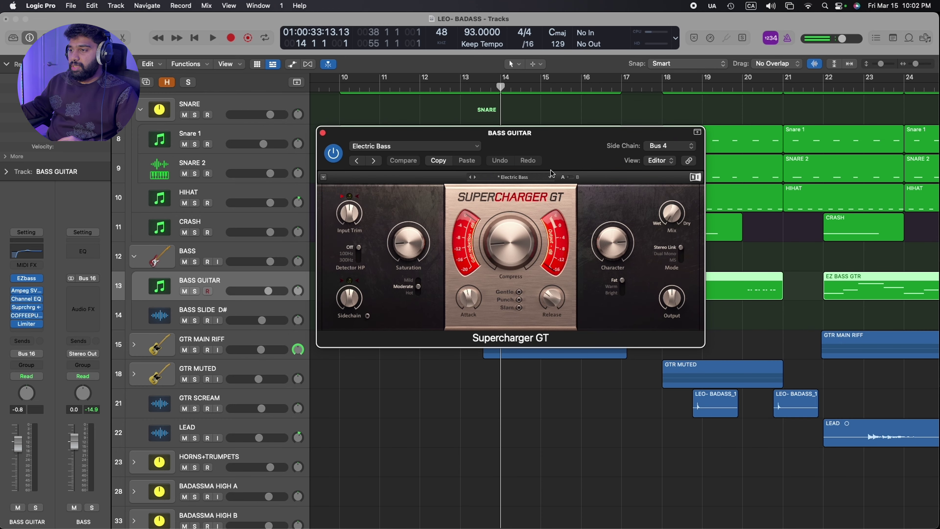
left_click_drag(551, 173, 543, 151)
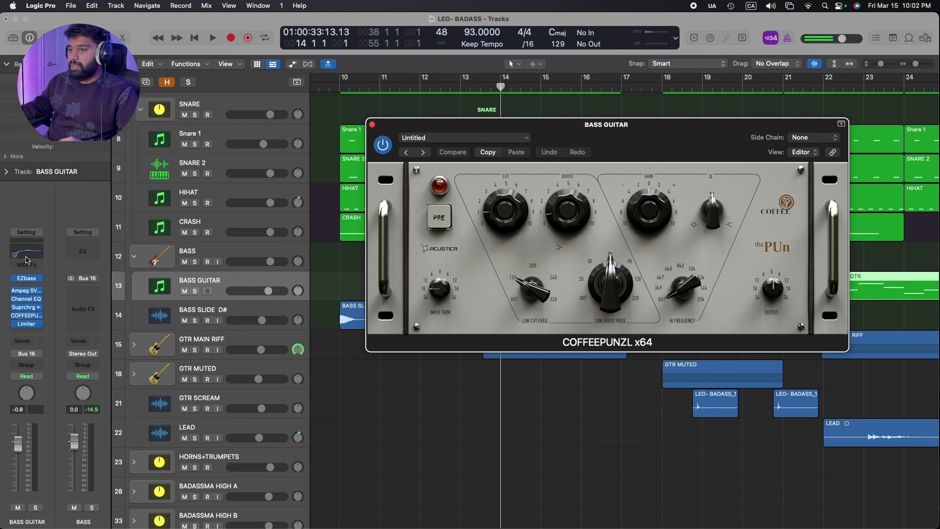
Reopen the BASS GUITAR track's Channel EQ and arrange its window beside the COFFEEPUNZL plug-in to examine both.
left_click(23, 299)
left_click_drag(597, 132, 377, 137)
left_click_drag(469, 152, 377, 141)
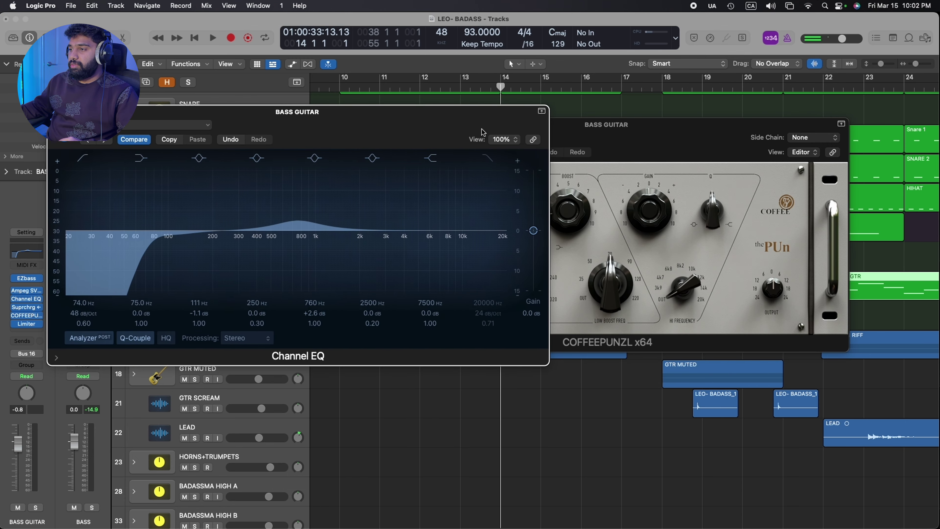
left_click(623, 139)
left_click_drag(624, 139, 644, 129)
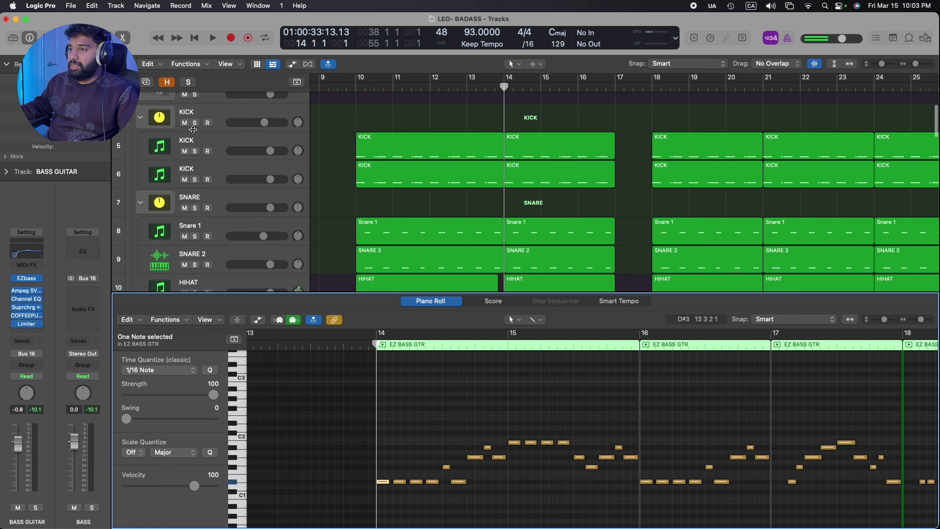
Solo the DRUMS and BASS stacks together and start playback from bar 14.
scroll(192, 129, "up", 4)
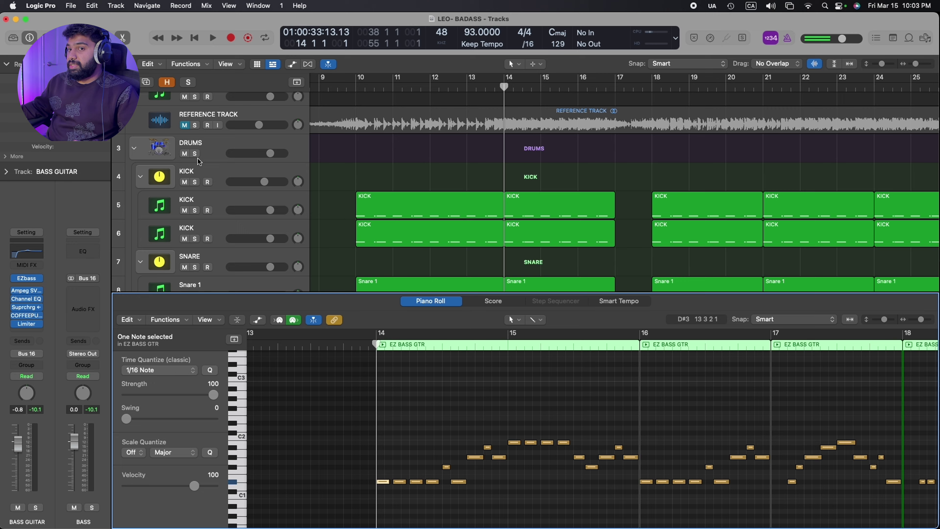
left_click(195, 153)
scroll(222, 174, "down", 8)
left_click(194, 186)
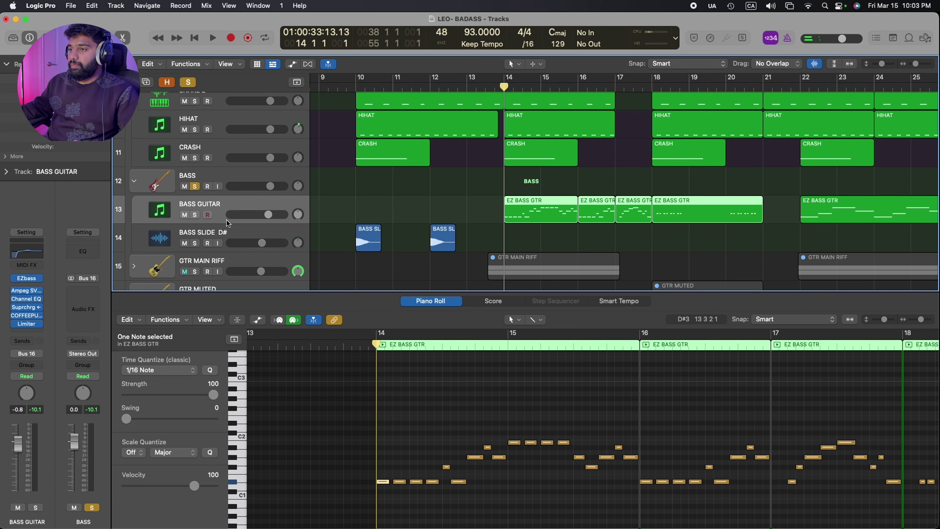
key("space")
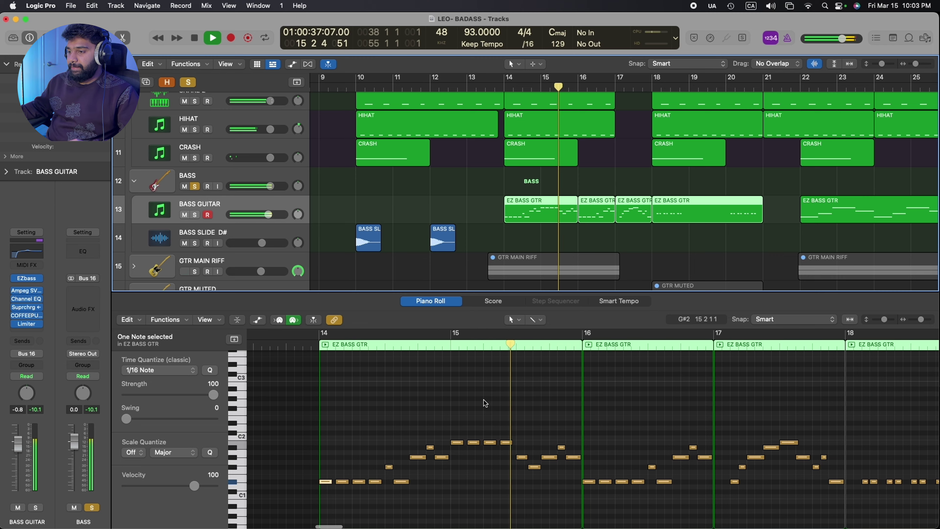
Enlarge the Piano Roll to follow the bass notes during playback, then close it and select the EZ BASS GTR region at bar 22.
left_click_drag(509, 291, 509, 218)
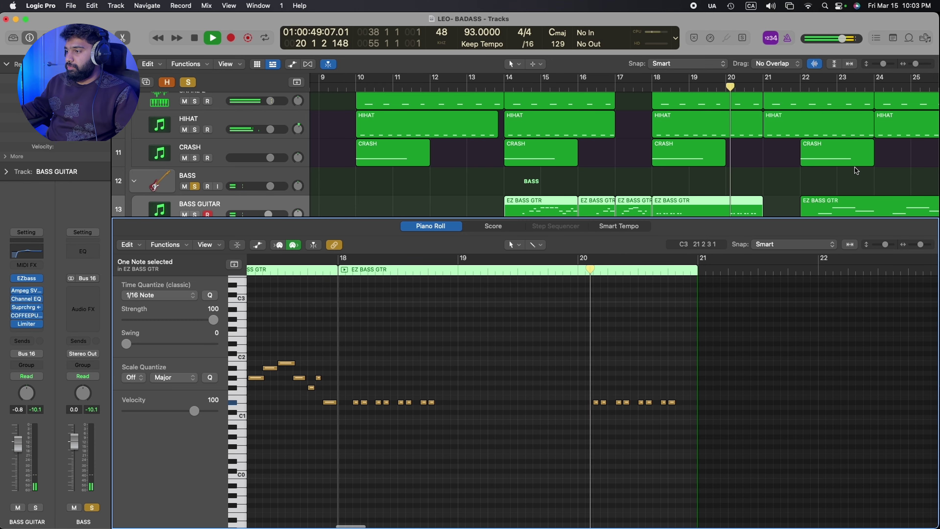
key("p")
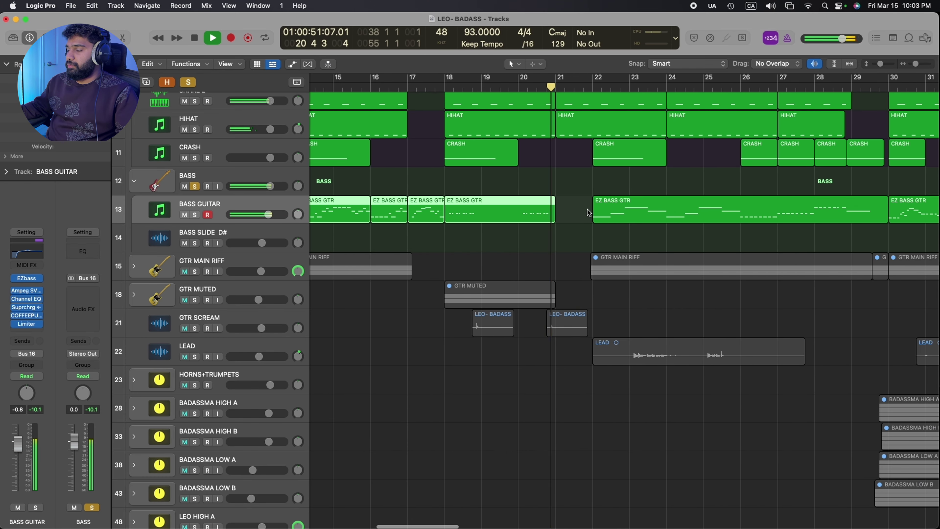
left_click(684, 213)
key("super+Left")
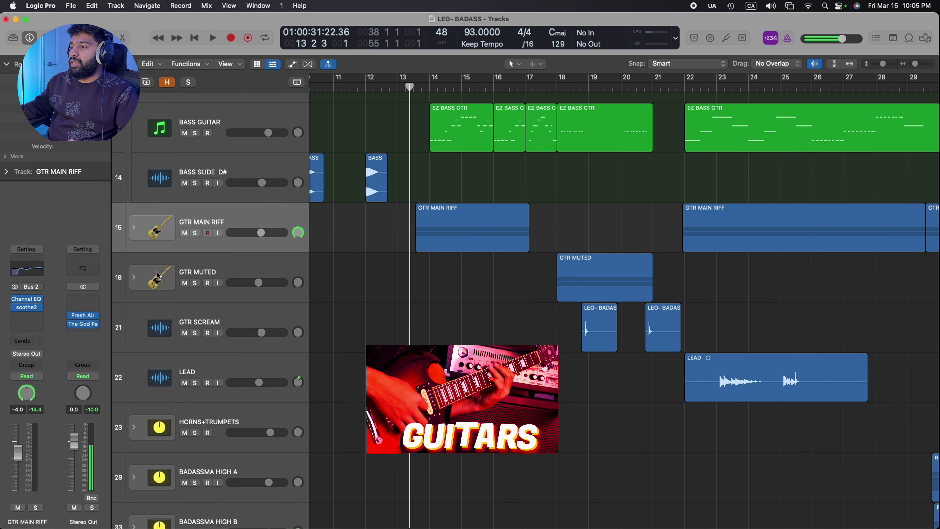
Expand the GTR MAIN RIFF stack and inspect the Archetype Nolly amp plug-in on its Audio 12 track, closing its window.
left_click(134, 227)
left_click_drag(412, 89, 424, 86)
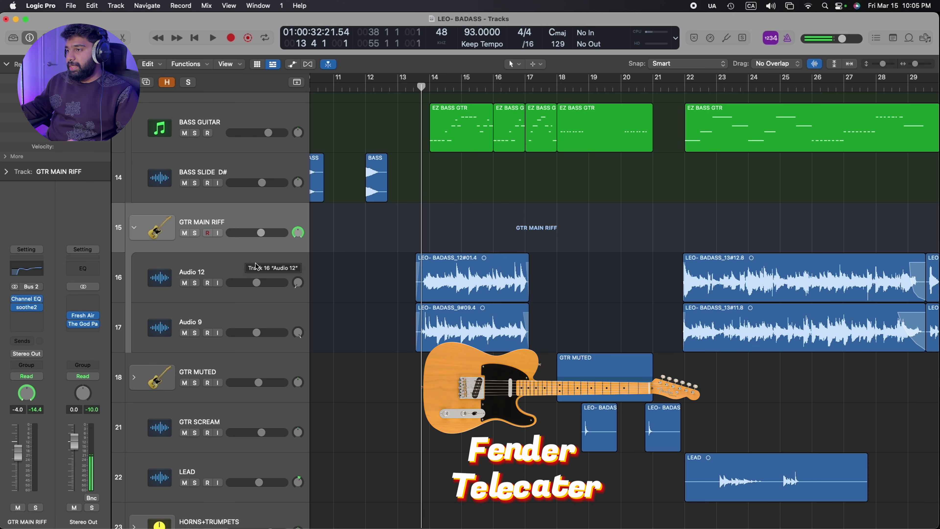
left_click(244, 267)
left_click(27, 318)
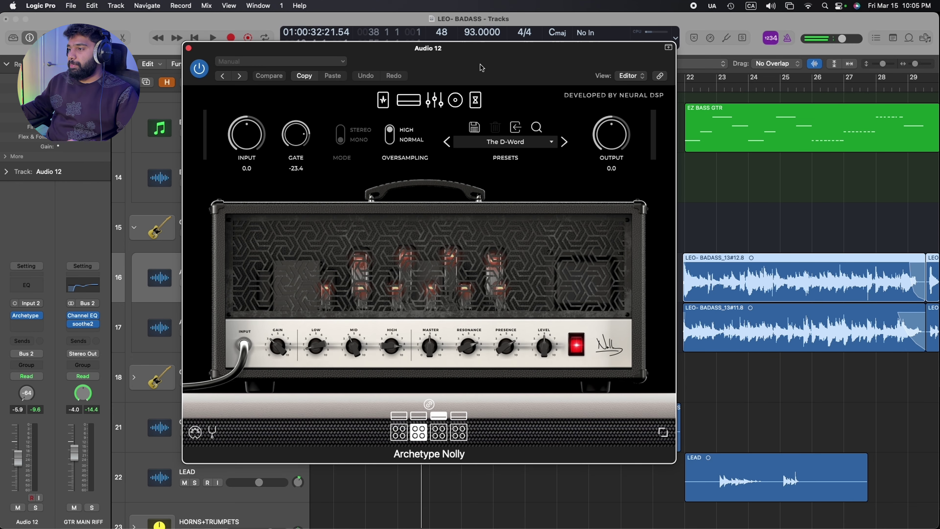
left_click_drag(481, 67, 489, 68)
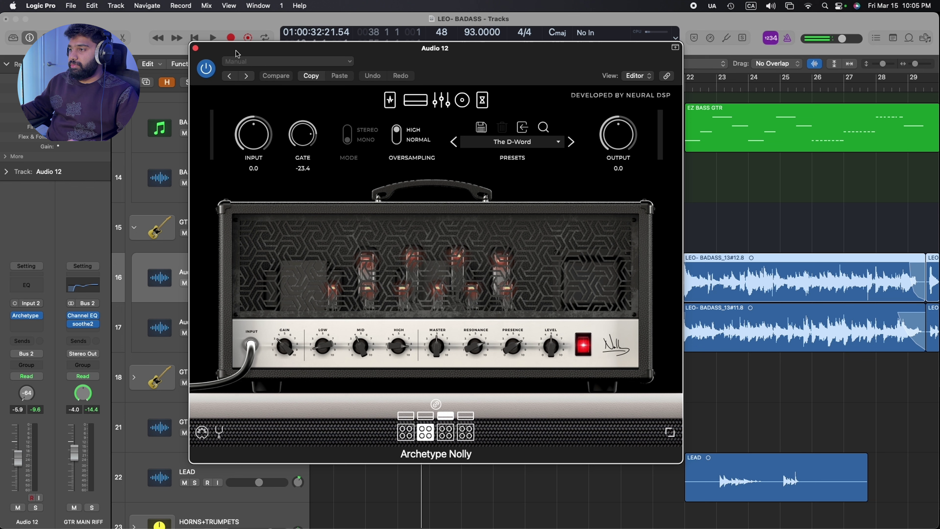
left_click(195, 49)
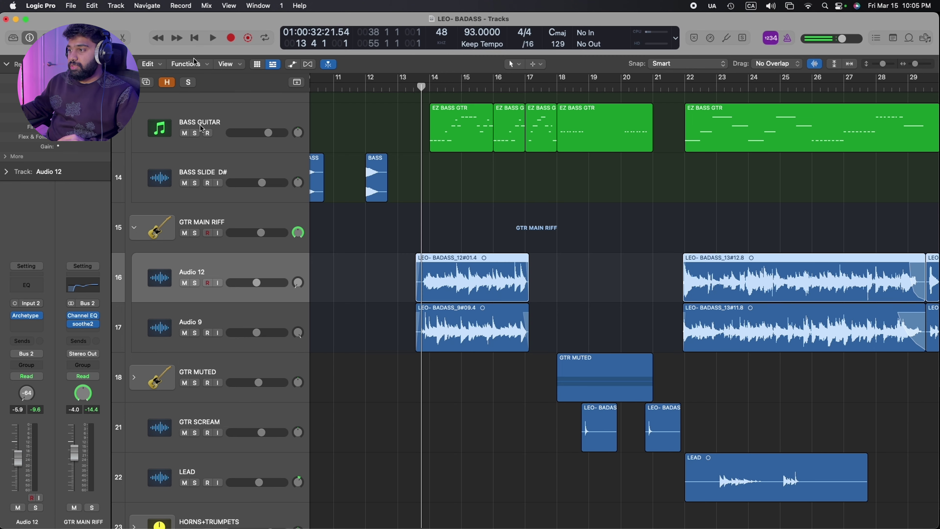
Select the GTR MAIN RIFF stack and open its soothe2 plug-in, placing the window clear of the track headers.
left_click(258, 308)
left_click(253, 272)
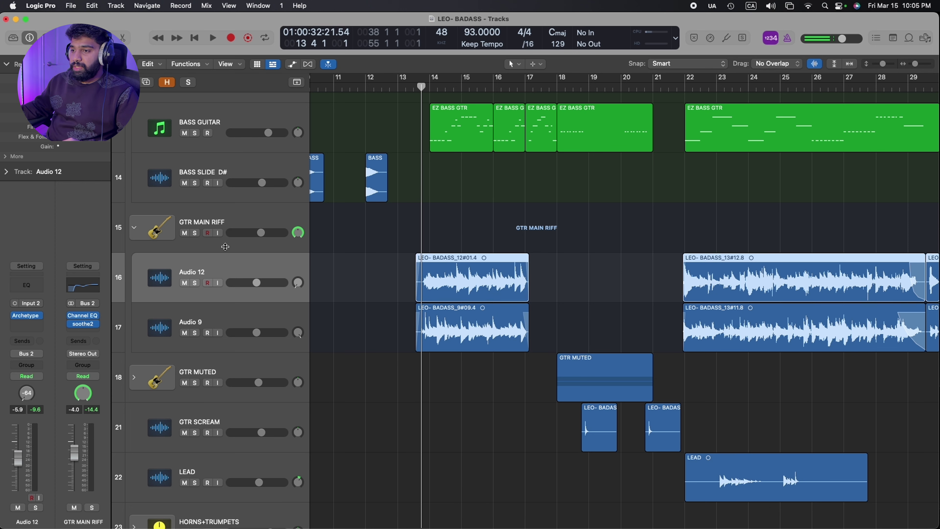
left_click(242, 220)
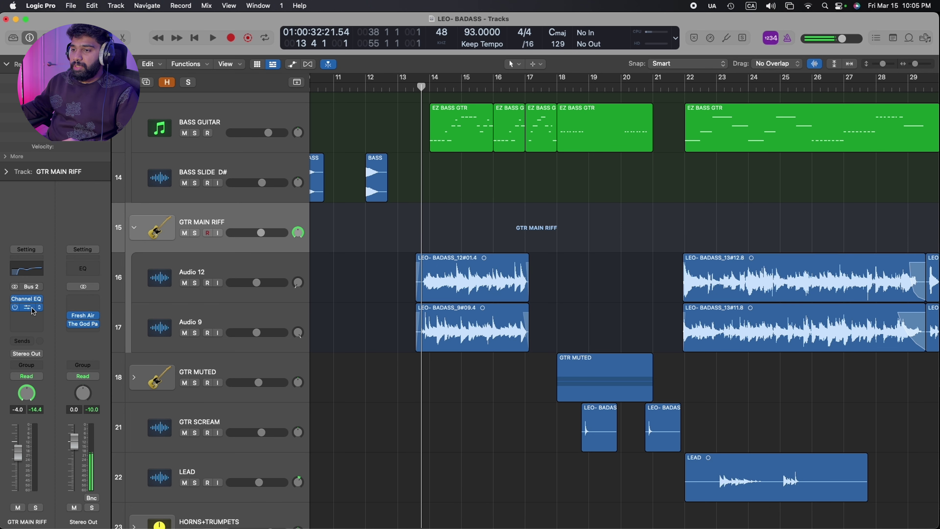
left_click(28, 308)
left_click_drag(622, 132, 722, 117)
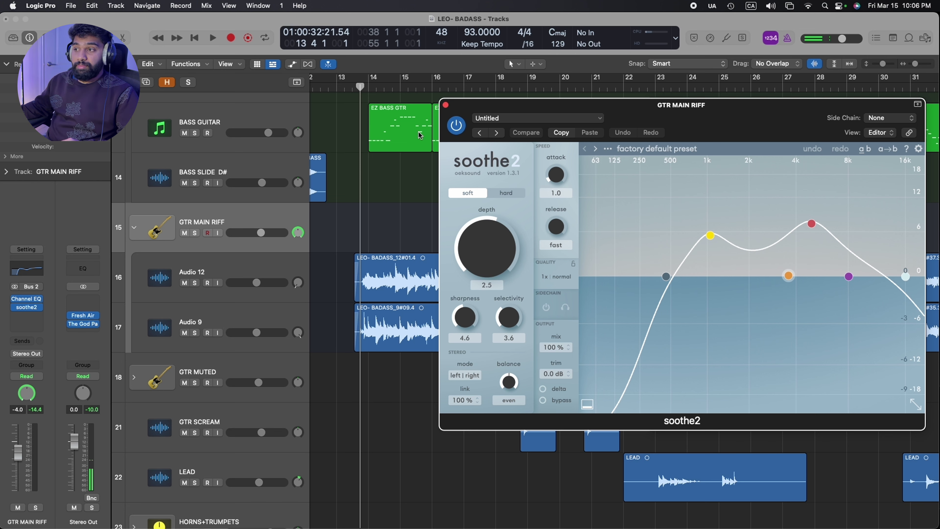
Listen to the GTR MAIN RIFF stack soloed with soothe2 active, and stop playback.
left_click(195, 234)
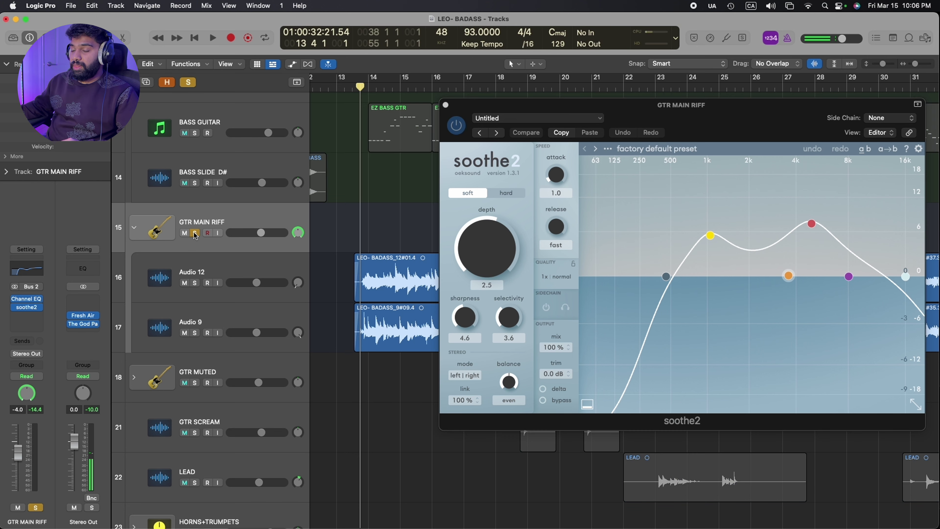
key("space")
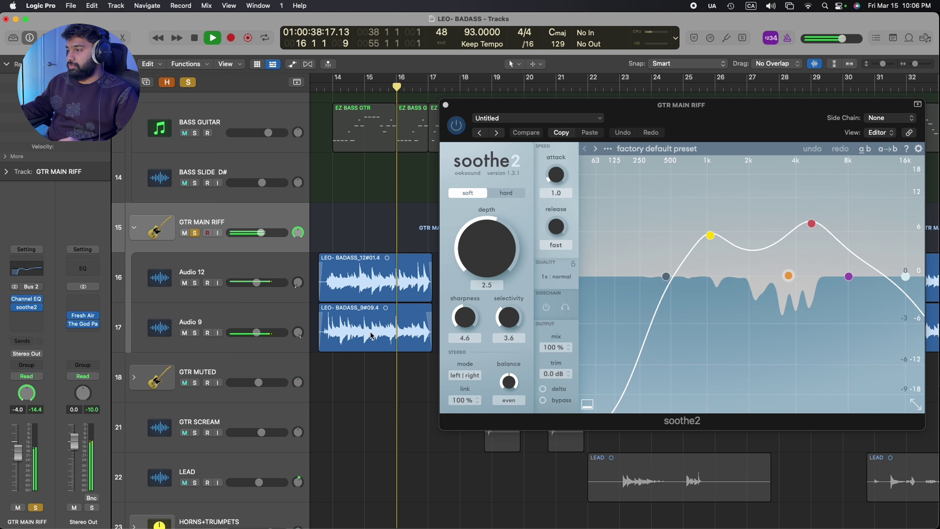
scroll(372, 336, "right", 2)
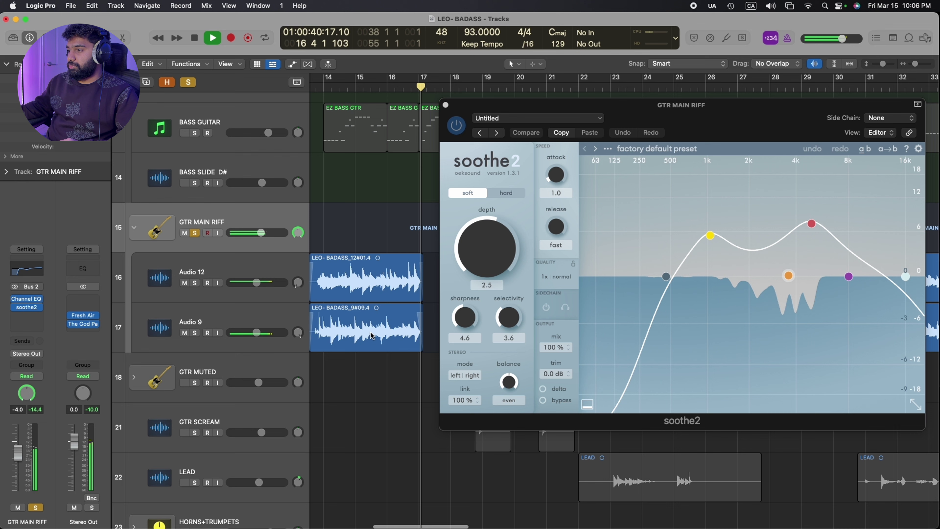
key("space")
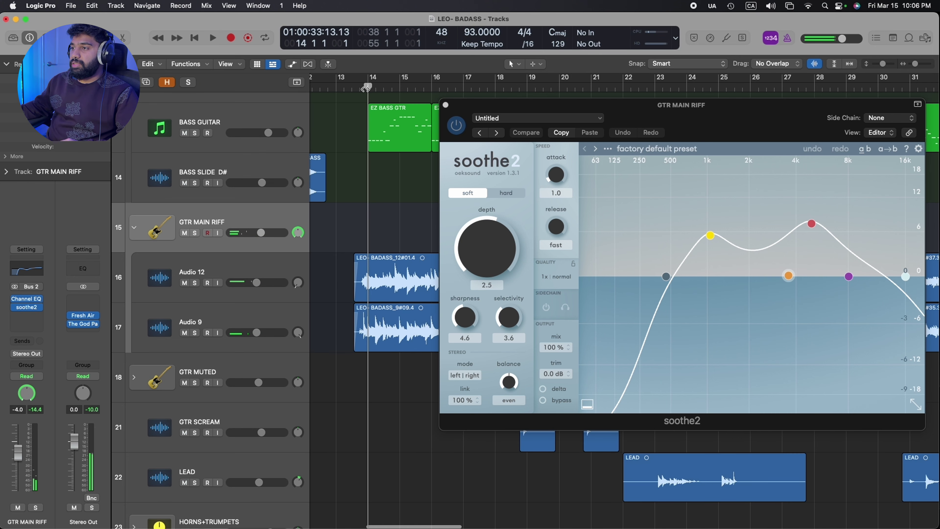
Replay the soloed main riff from just before bar 14 with soothe2 bypassed and re-enabled, then stop and remove the solo.
left_click_drag(366, 88, 355, 87)
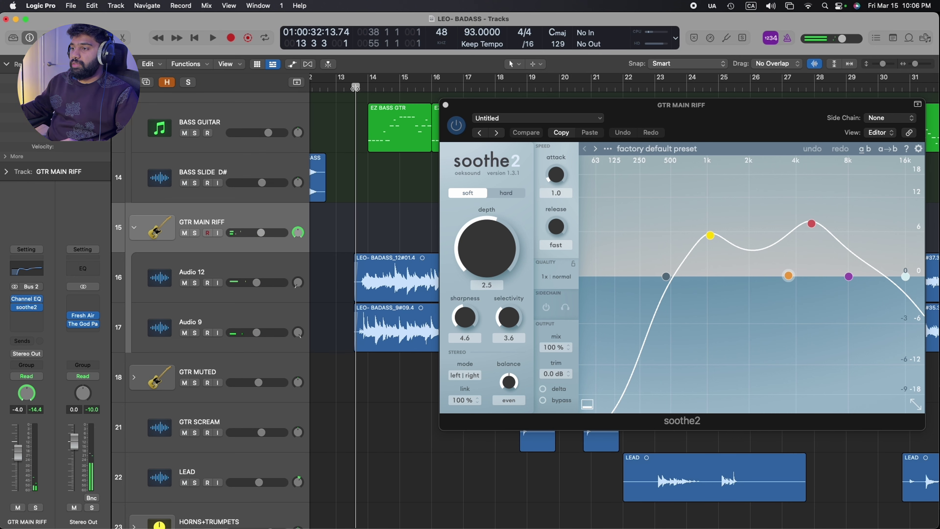
left_click(457, 126)
key("space")
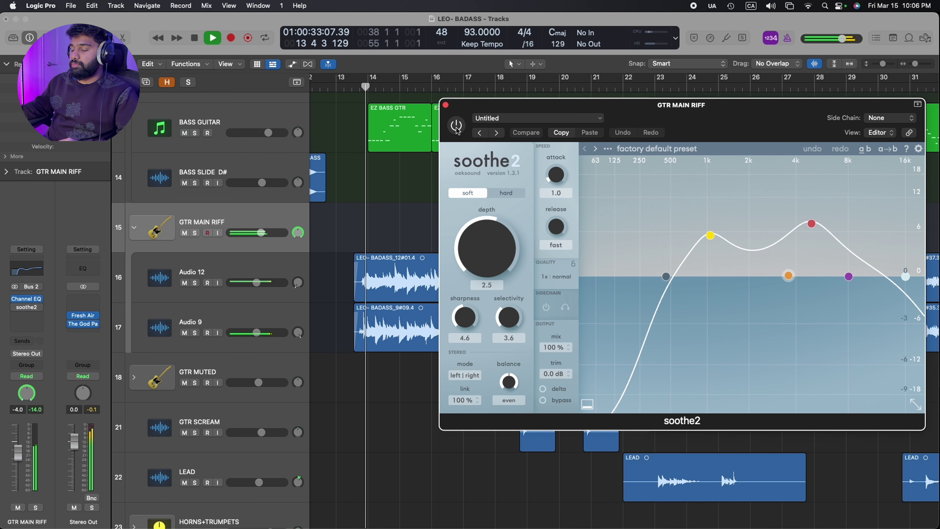
left_click(194, 232)
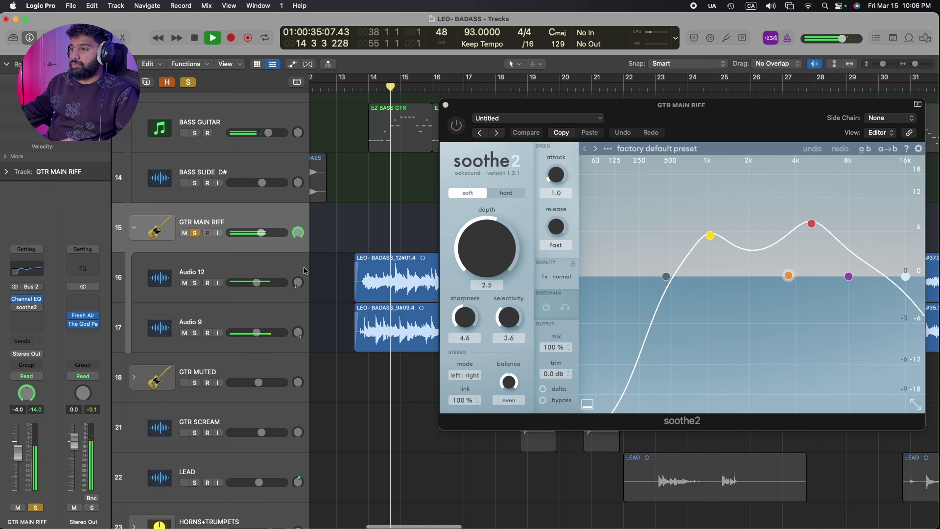
scroll(344, 274, "up", 1)
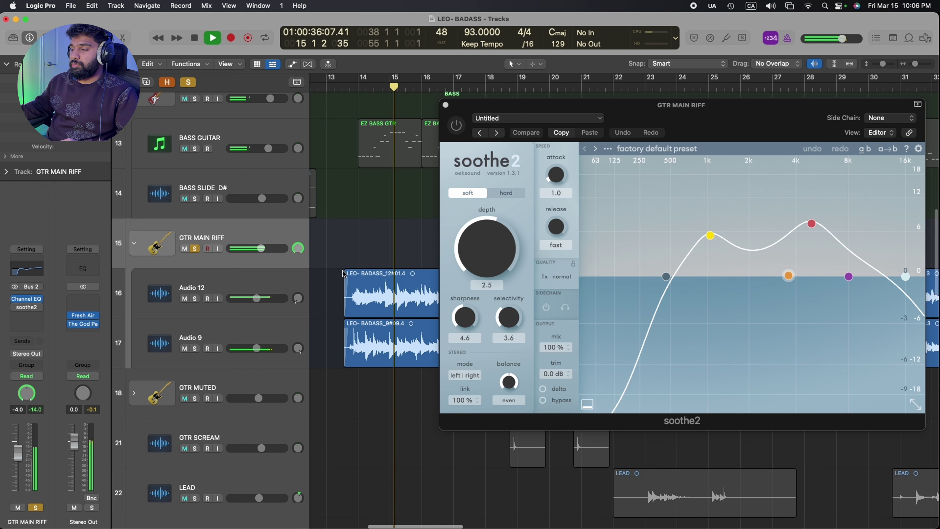
left_click(457, 128)
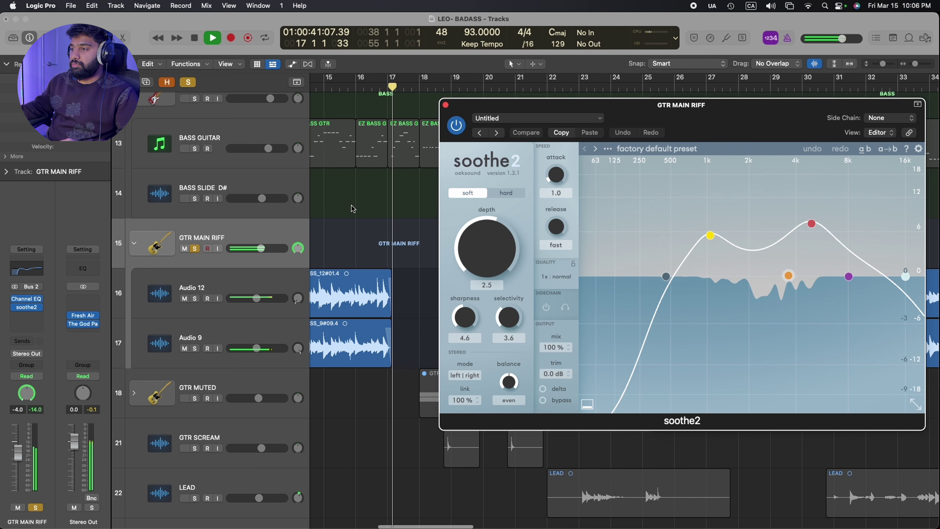
key("space")
left_click(194, 250)
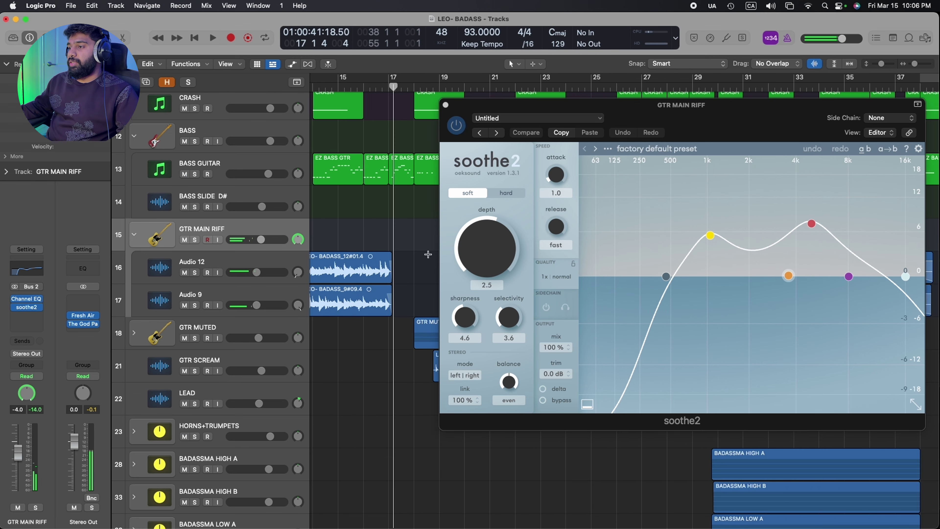
Save the project and close the soothe2 window of the GTR MAIN RIFF stack.
scroll(428, 254, "down", 3)
key("super+s")
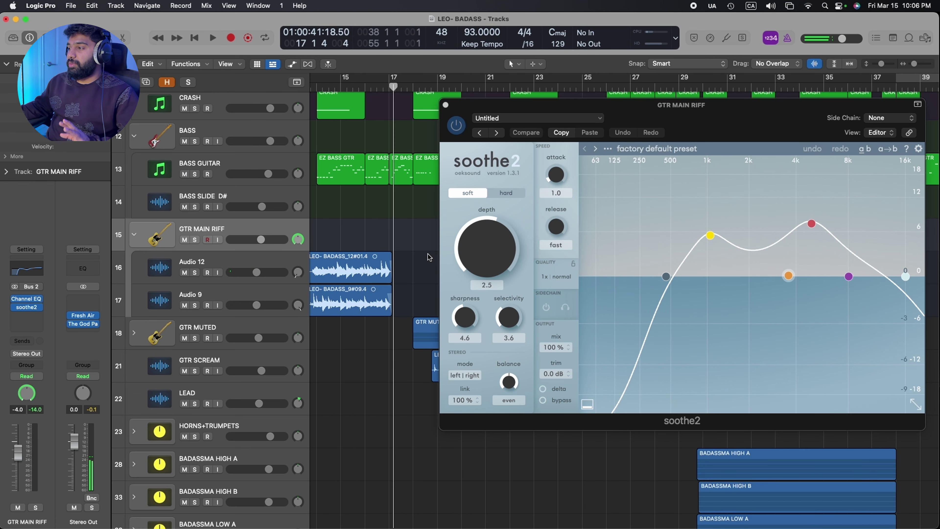
left_click_drag(721, 114, 707, 102)
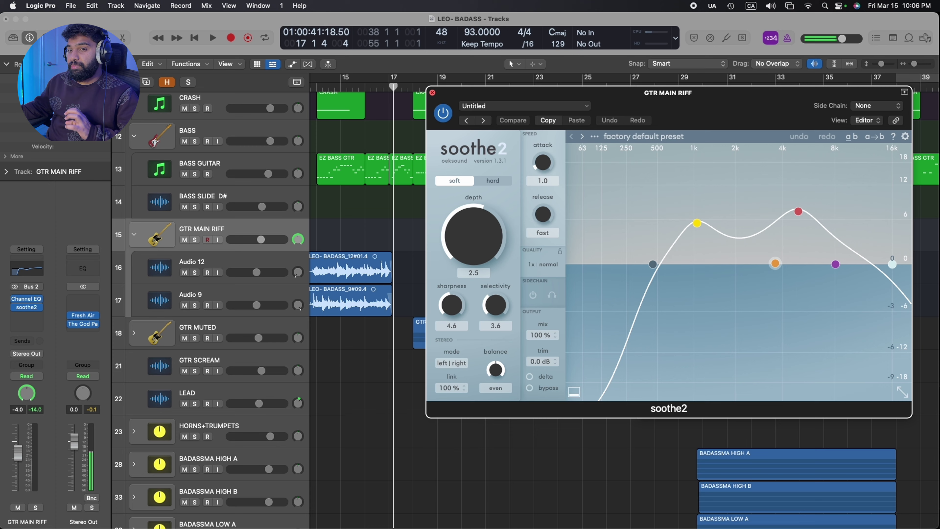
key("super+w")
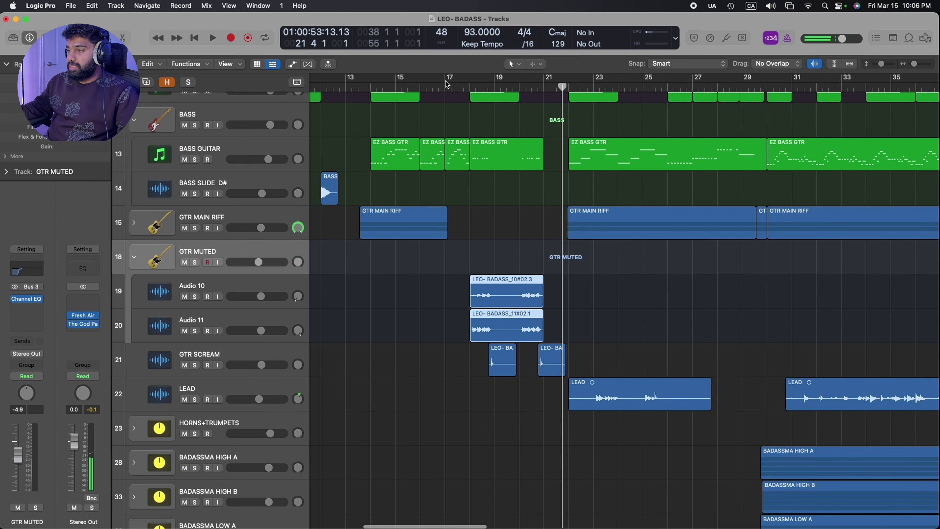
Listen to the GTR MUTED stack from bar 18, using its solo to isolate it.
left_click(469, 86)
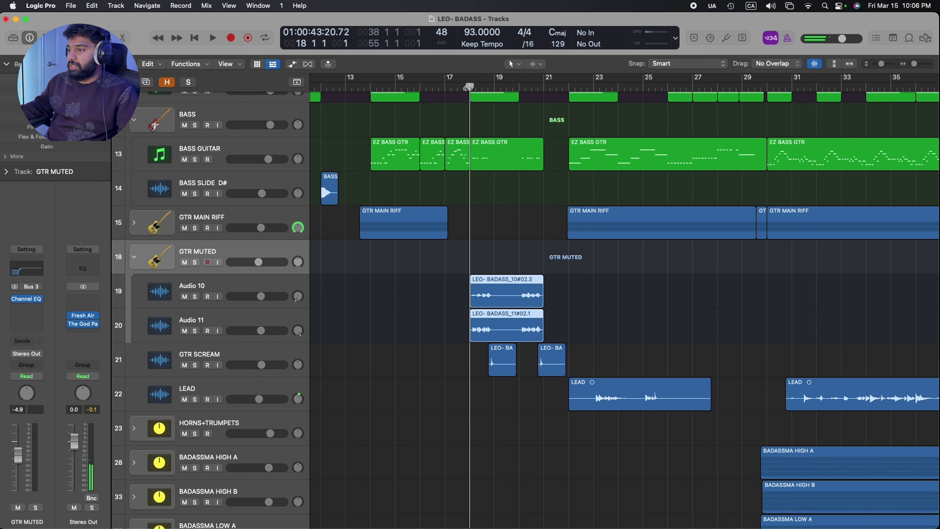
left_click(196, 263)
key("space")
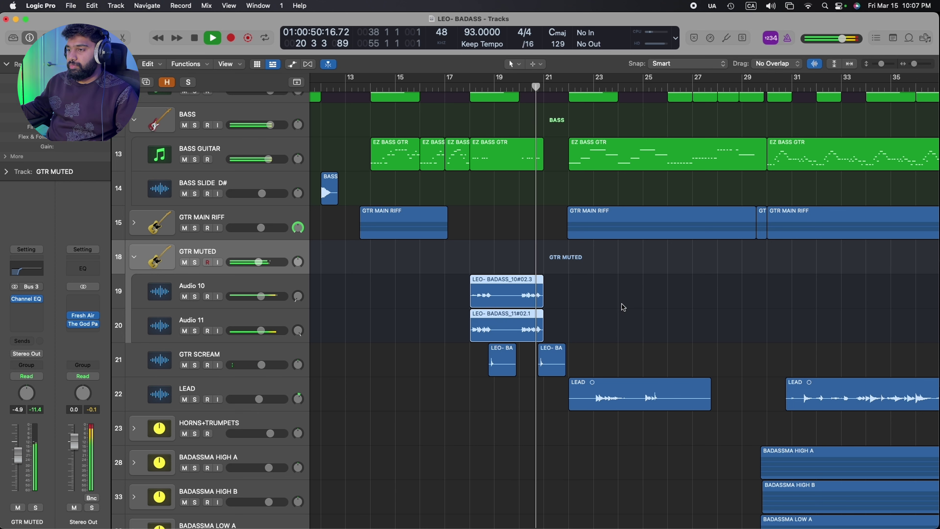
Listen to the four BADASSMA vocal stacks in the full mix, starting playback around bar 29.
scroll(333, 293, "down", 3)
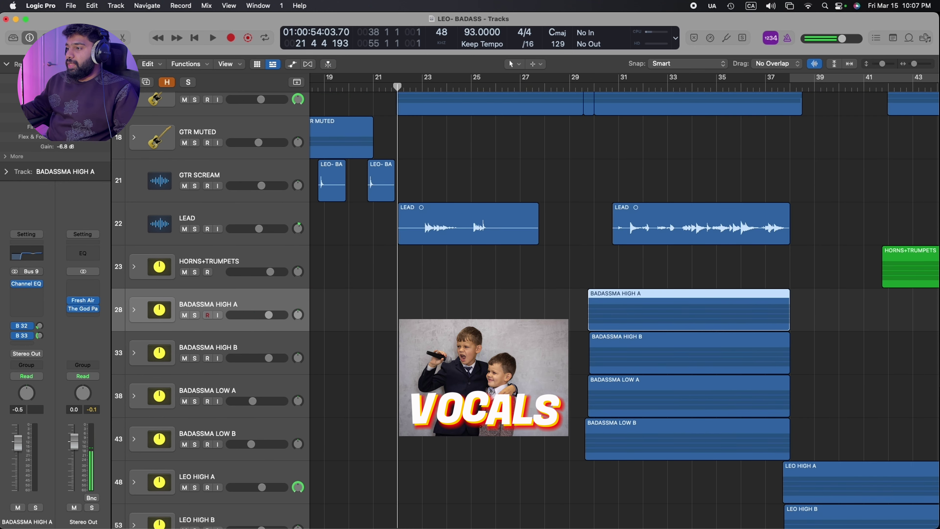
scroll(534, 381, "left", 3)
scroll(534, 380, "down", 3)
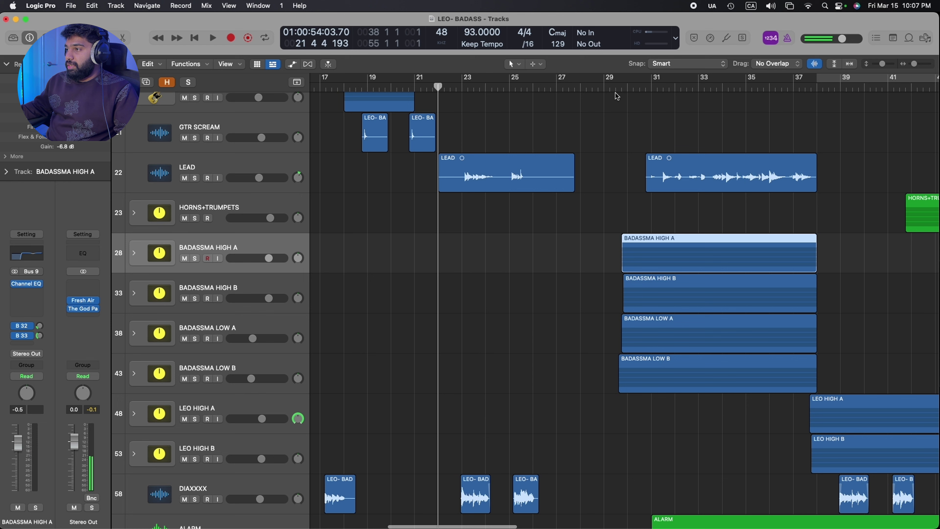
mouse_move(618, 95)
left_mouse_down()
mouse_move(609, 87)
mouse_move(622, 87)
mouse_move(602, 87)
left_mouse_up()
key("space")
scroll(597, 236, "down", 2)
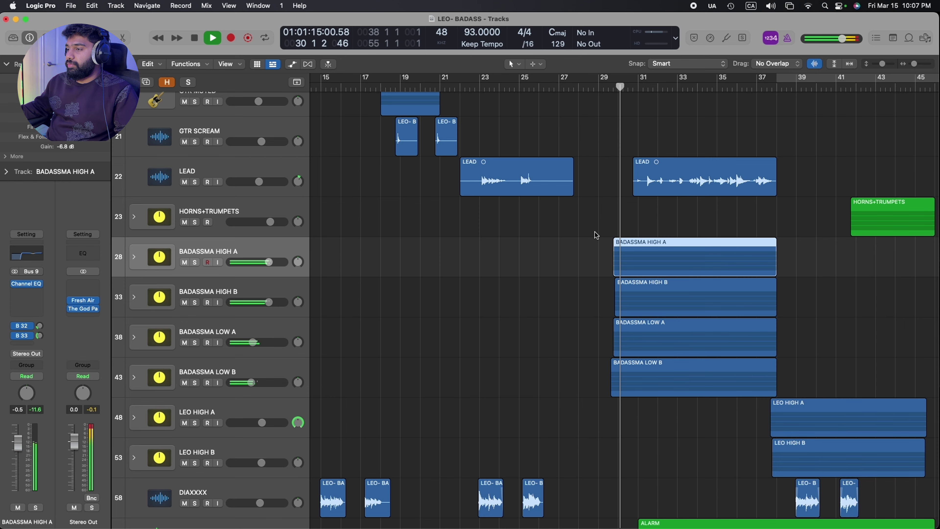
scroll(596, 235, "down", 2)
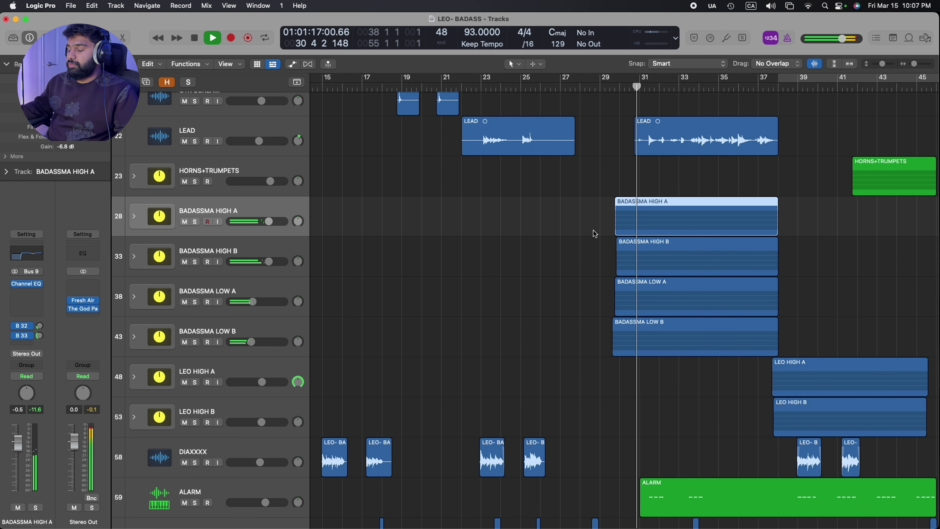
scroll(595, 234, "right", 2)
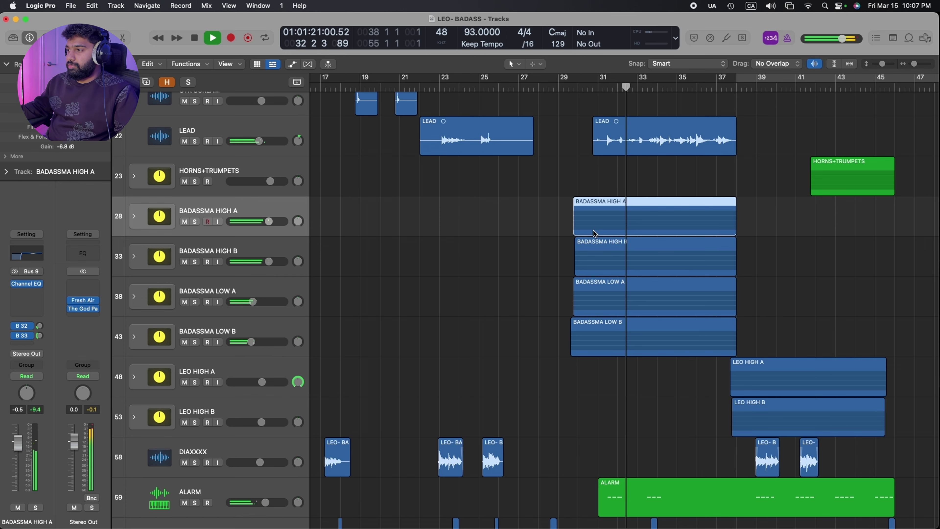
scroll(593, 230, "down", 3)
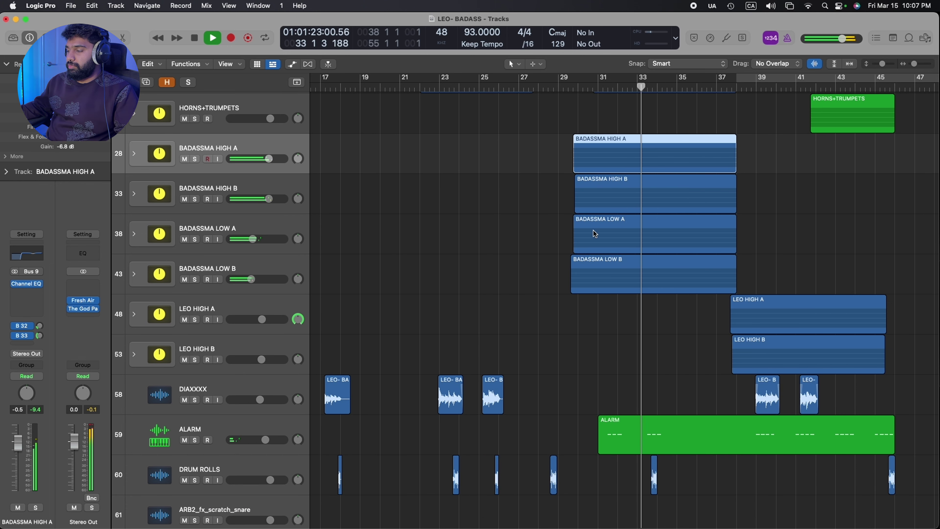
scroll(593, 231, "up", 2)
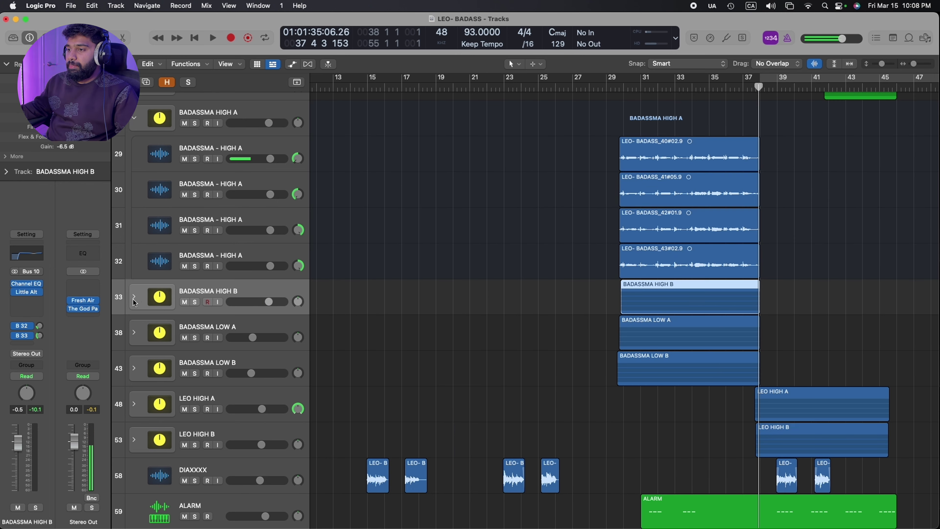
Stop playback and expand the BADASSMA HIGH A and BADASSMA HIGH B stacks to show their individual takes.
left_click(134, 297)
key("super+Right")
key("super+Up")
key("super+Up")
key("super+Up")
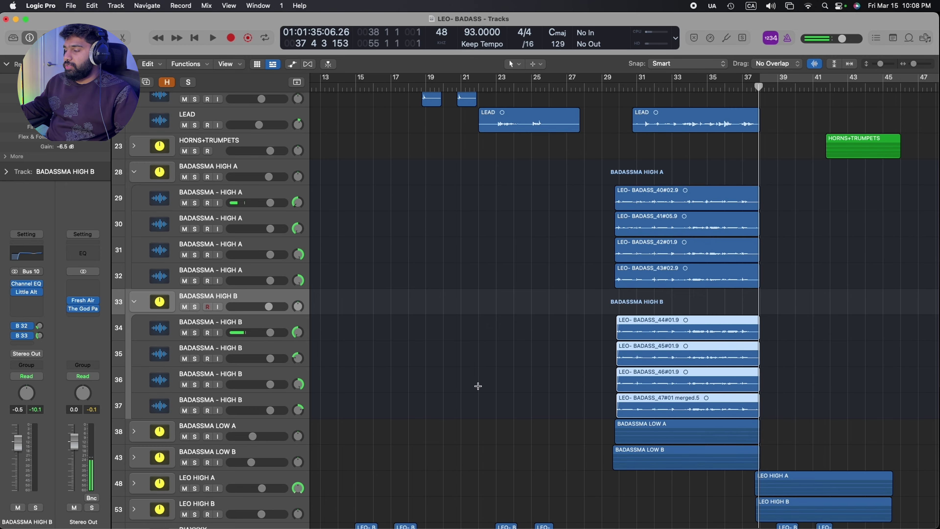
Listen to the BADASSMA HIGH A stack soloed from bar 30, then stop playback and remove its solo.
left_click(607, 87)
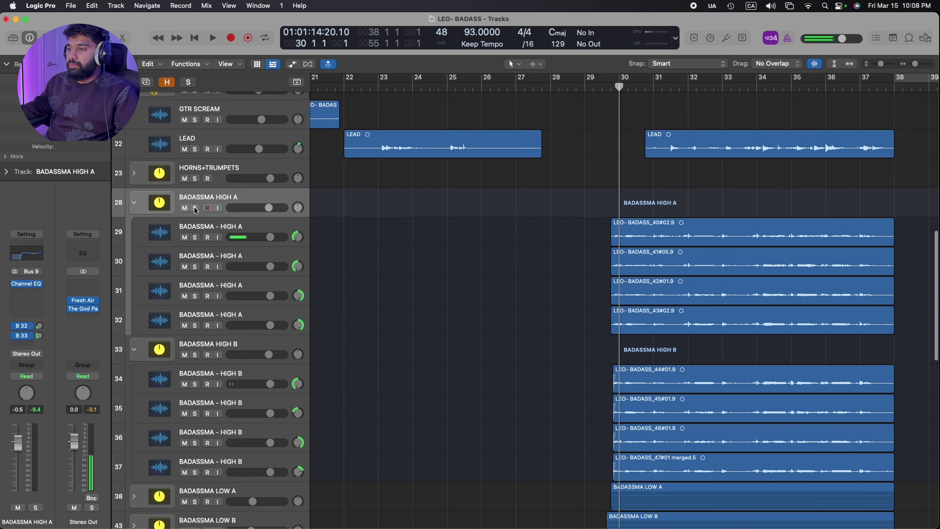
left_click(195, 209)
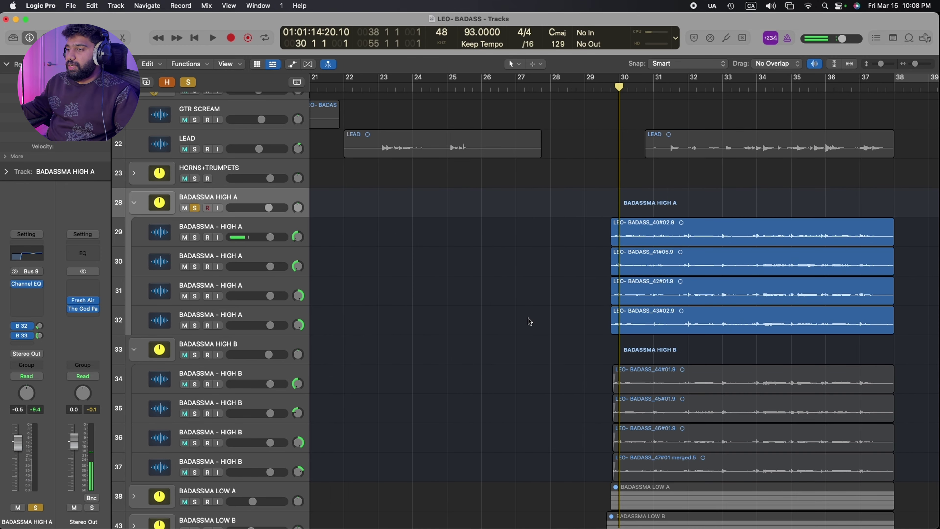
key("space")
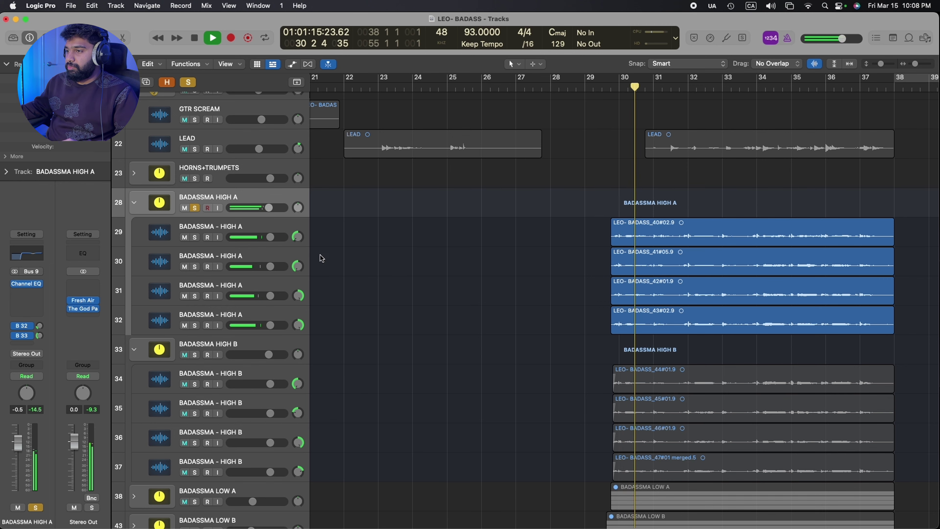
scroll(376, 262, "down", 1)
scroll(376, 263, "right", 5)
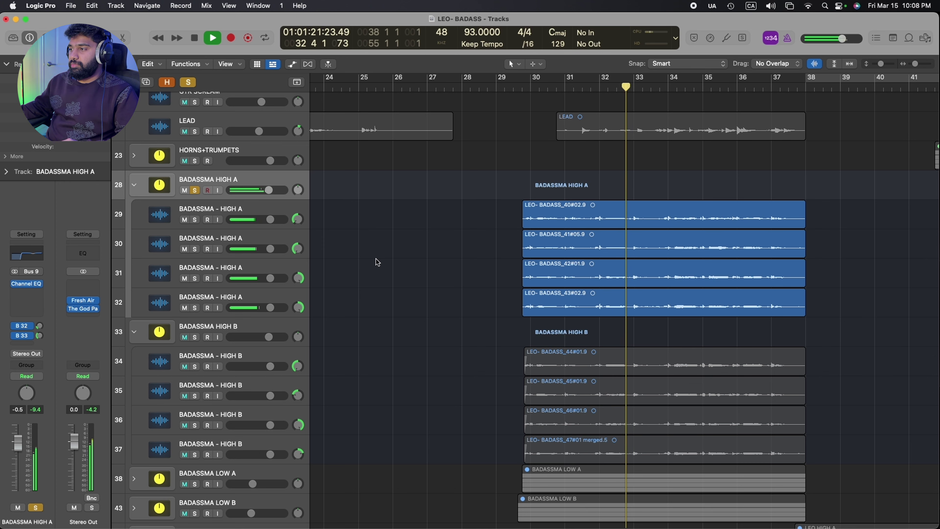
key("space")
left_click(195, 190)
Listen to the BADASSMA HIGH B stack in solo, then stop playback and remove its solo.
left_click(195, 337)
left_click(195, 337)
key("space")
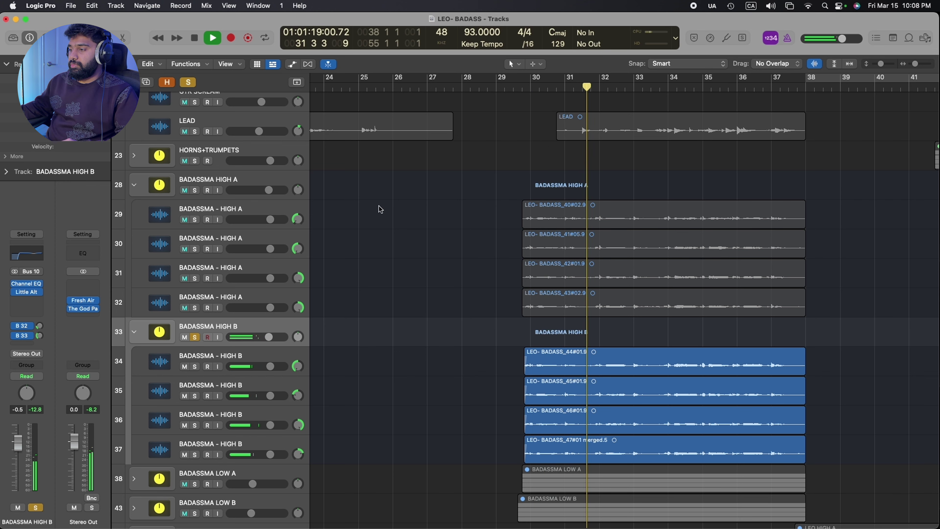
key("space")
key("s")
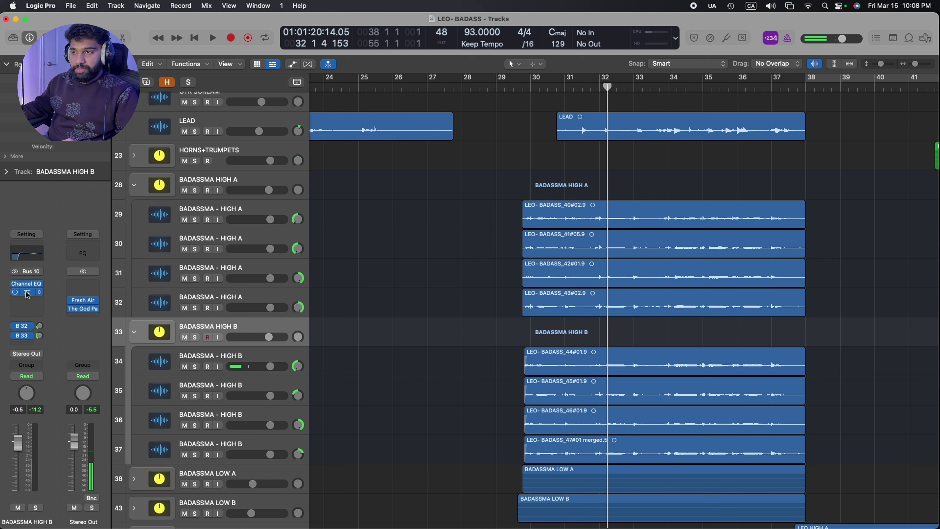
Open the Little AlterBoy plug-in on BADASSMA HIGH B, examine its pitch and formant settings, and close it.
left_click(27, 292)
left_click_drag(531, 150, 602, 104)
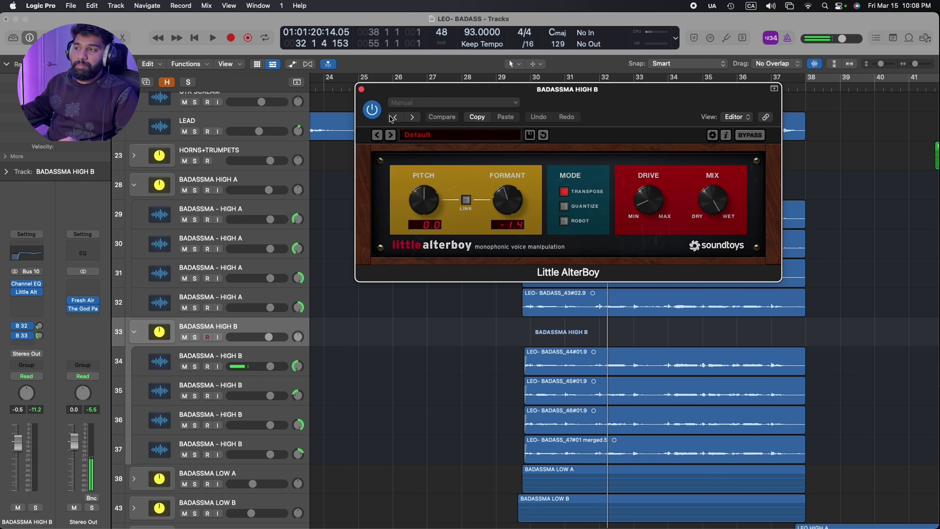
left_click(361, 90)
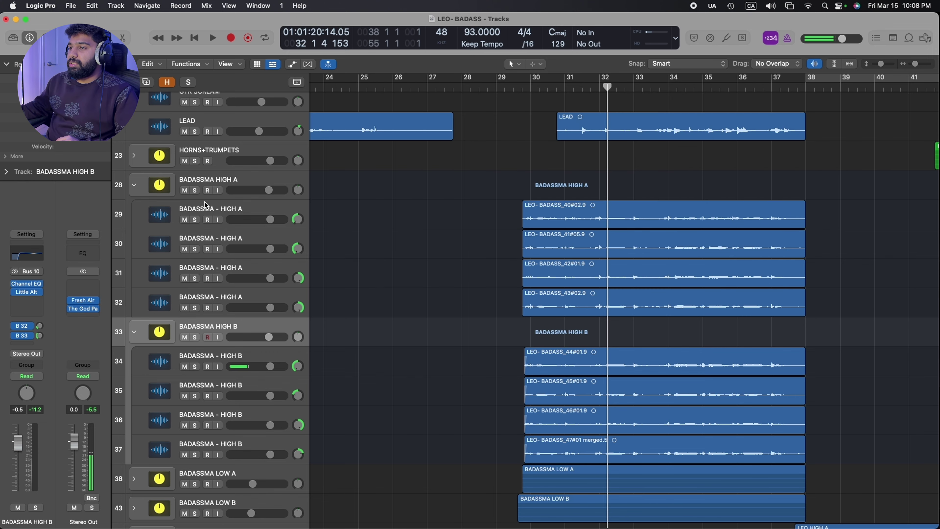
Listen to BADASSMA HIGH A and HIGH B soloed together from bar 30, then stop and clear the solos.
left_click(195, 190)
left_click(195, 337)
key("space")
scroll(621, 257, "right", 2)
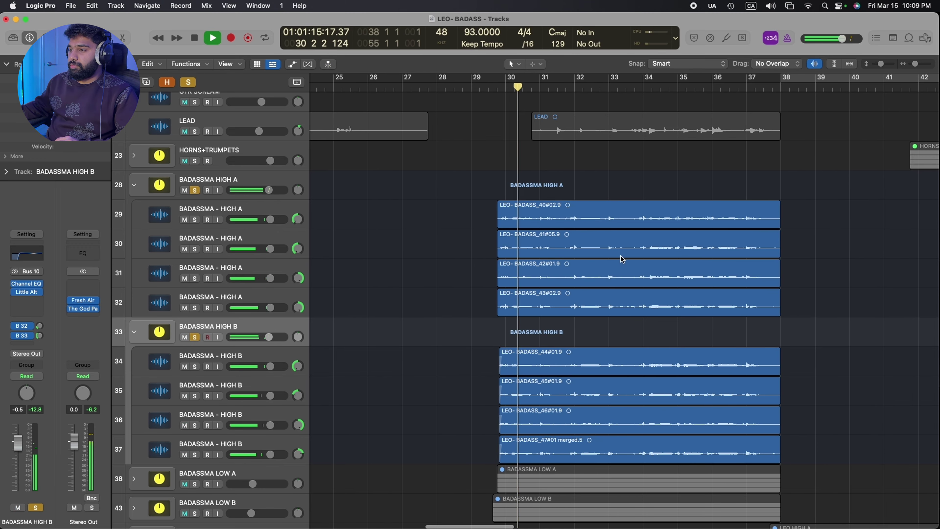
scroll(622, 260, "down", 2)
scroll(622, 259, "right", 1)
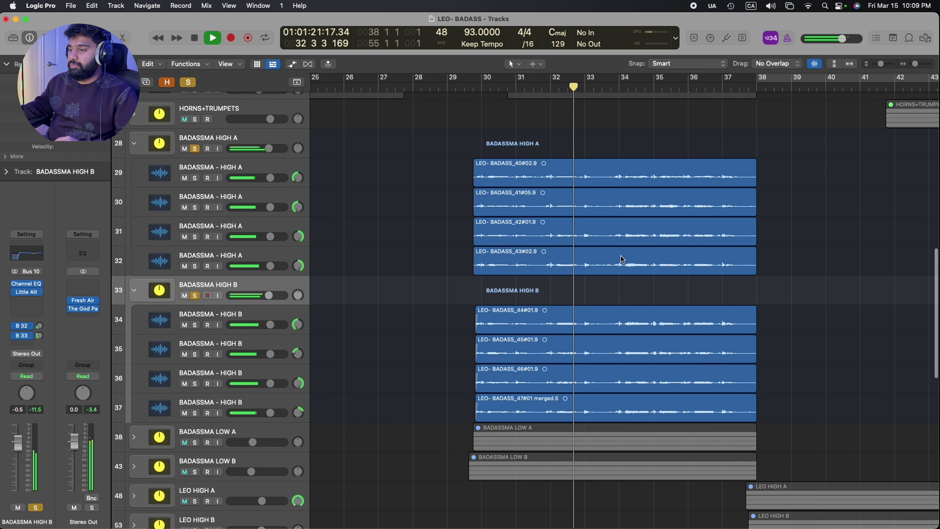
scroll(621, 260, "down", 1)
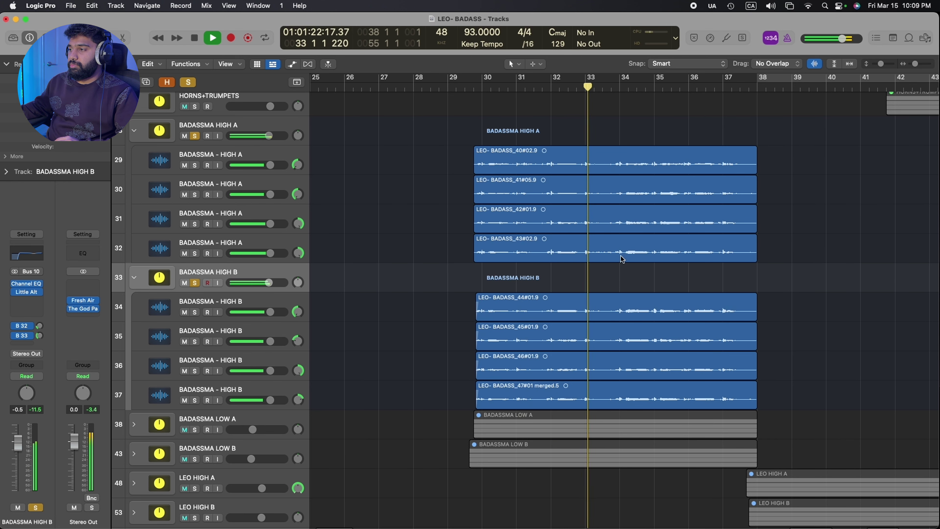
key("space")
left_click(188, 82)
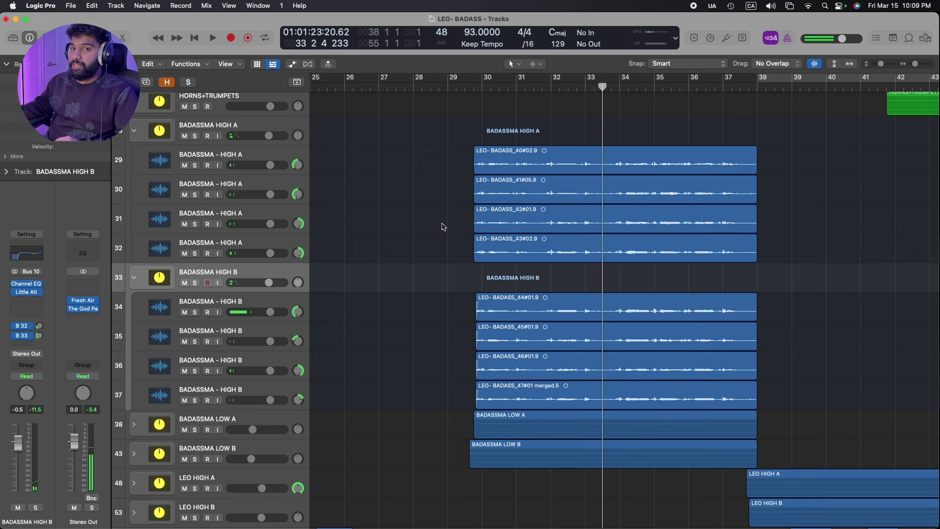
Select the BADASSMA LOW A stack and expand it to show its four takes.
scroll(444, 226, "down", 5)
scroll(444, 226, "up", 8)
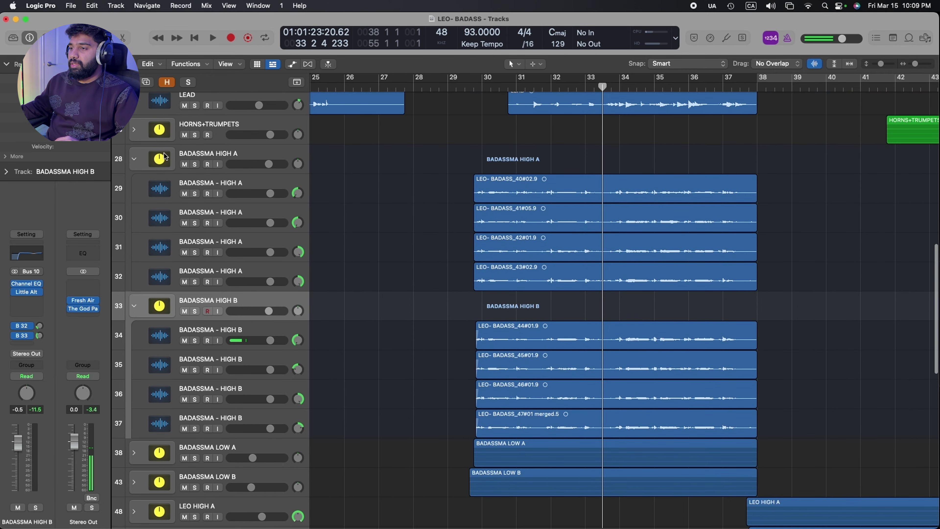
scroll(250, 260, "down", 9)
left_click(222, 316)
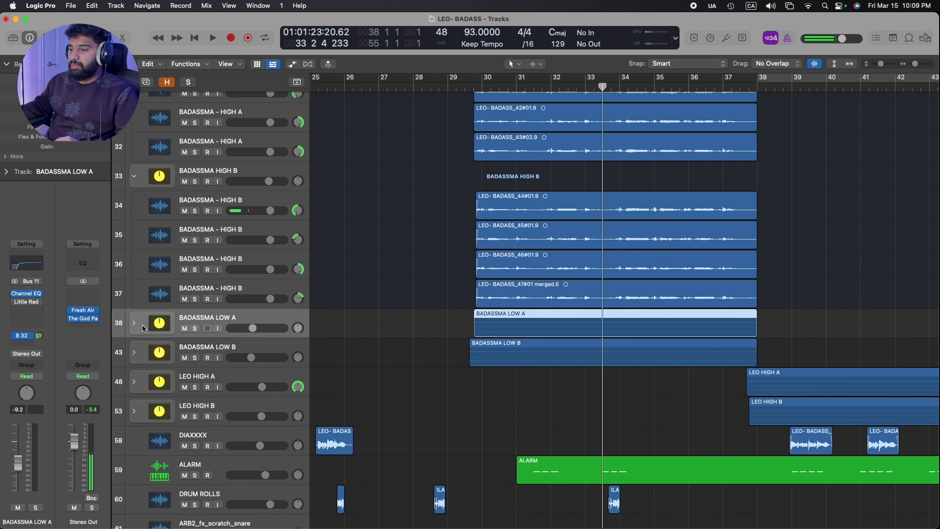
left_click(136, 324)
scroll(299, 333, "down", 4)
scroll(222, 277, "up", 7)
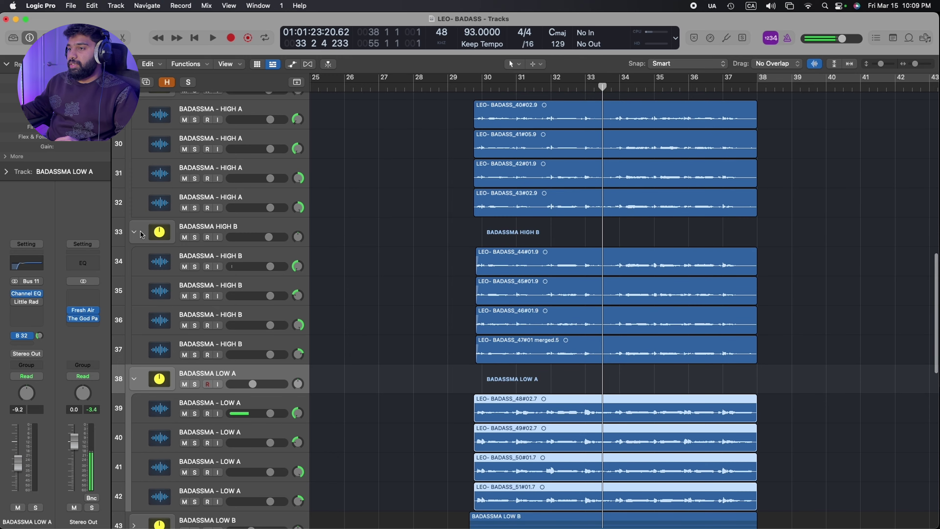
Collapse the BADASSMA HIGH A and HIGH B stacks and expand BADASSMA LOW B below LOW A.
left_click(141, 236)
scroll(141, 236, "up", 4)
scroll(222, 252, "down", 8)
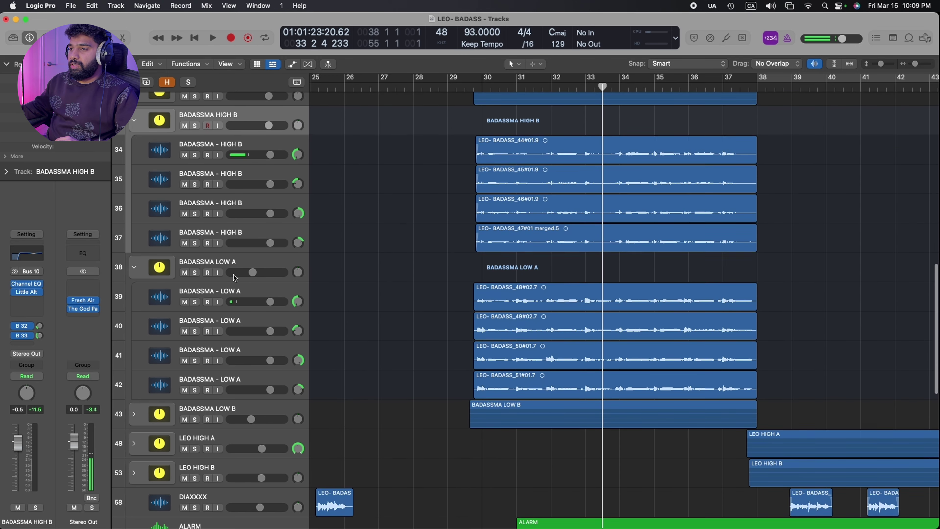
left_click(251, 259)
scroll(145, 170, "up", 2)
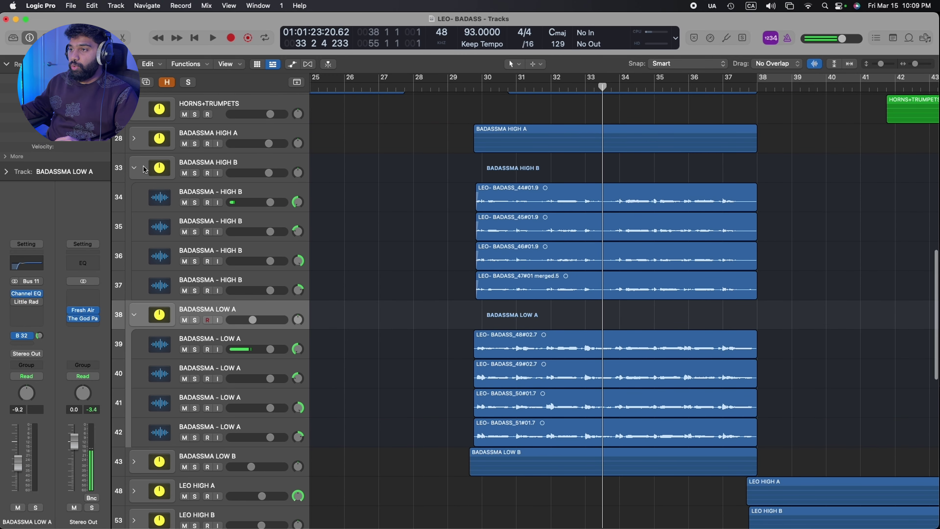
left_click(134, 168)
scroll(200, 182, "down", 2)
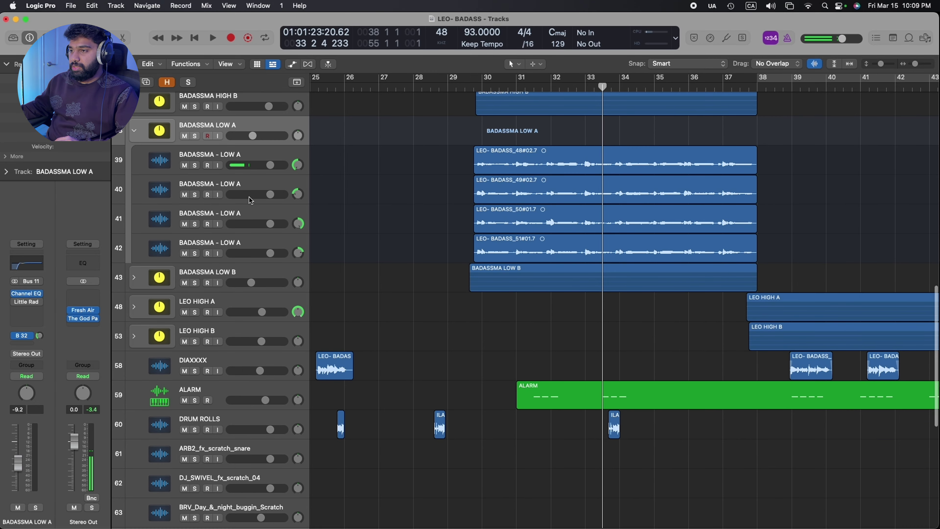
left_click(134, 319)
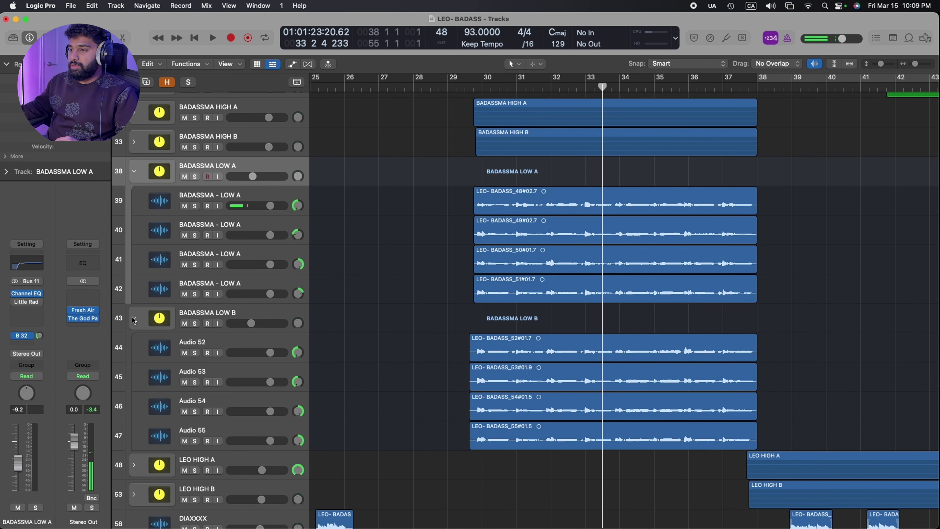
Listen to BADASSMA LOW A and LOW B soloed together from bar 33, then stop and clear the solos.
left_click(194, 177)
left_click(194, 324)
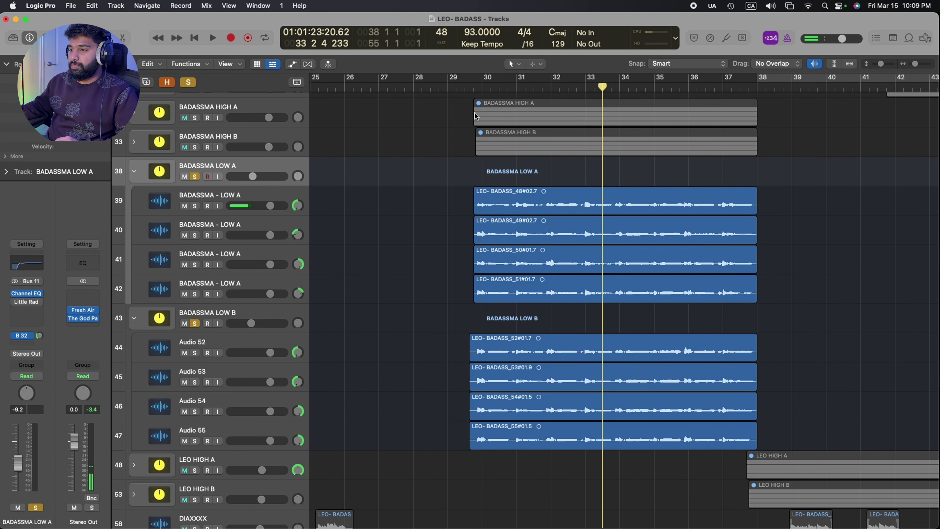
key("space")
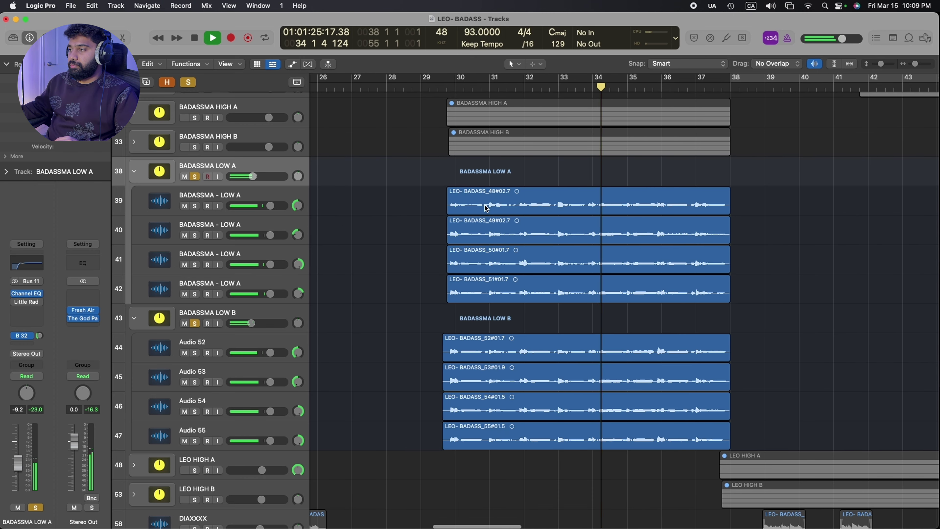
scroll(466, 206, "down", 2)
scroll(455, 203, "up", 1)
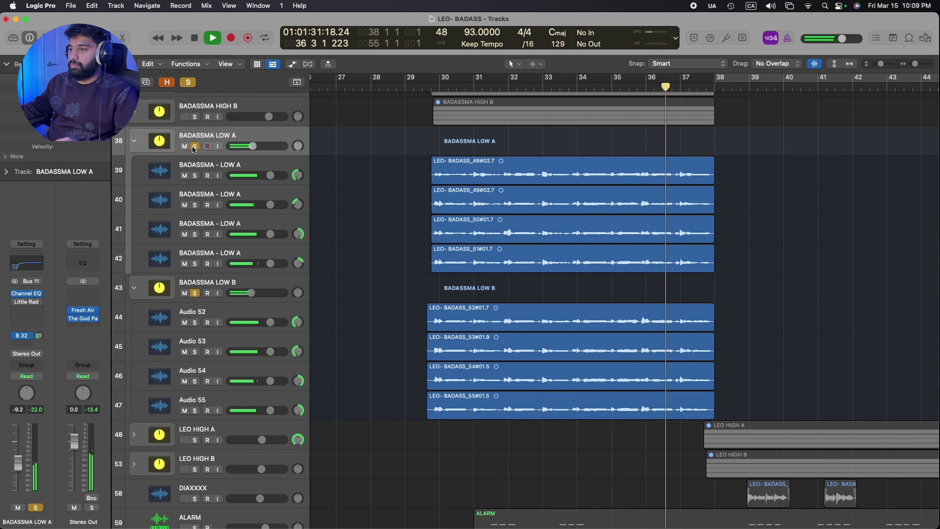
key("space")
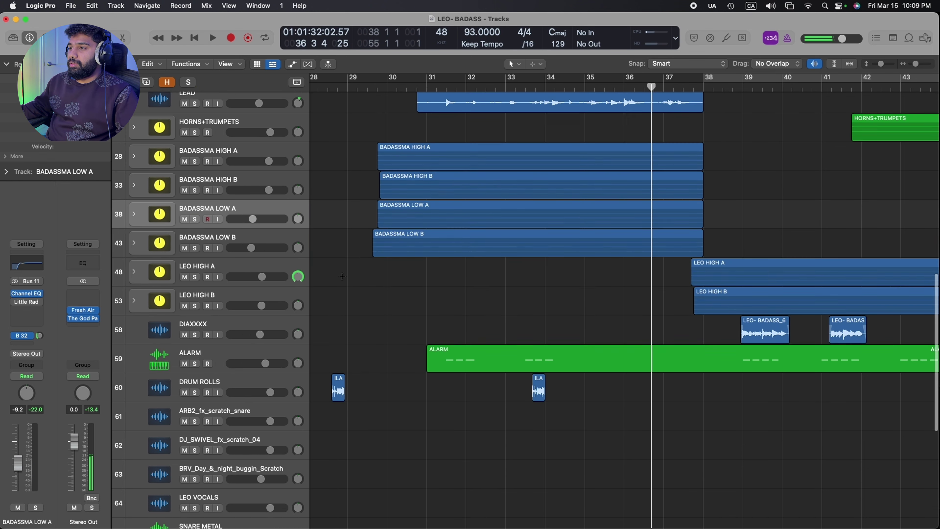
scroll(340, 277, "up", 2)
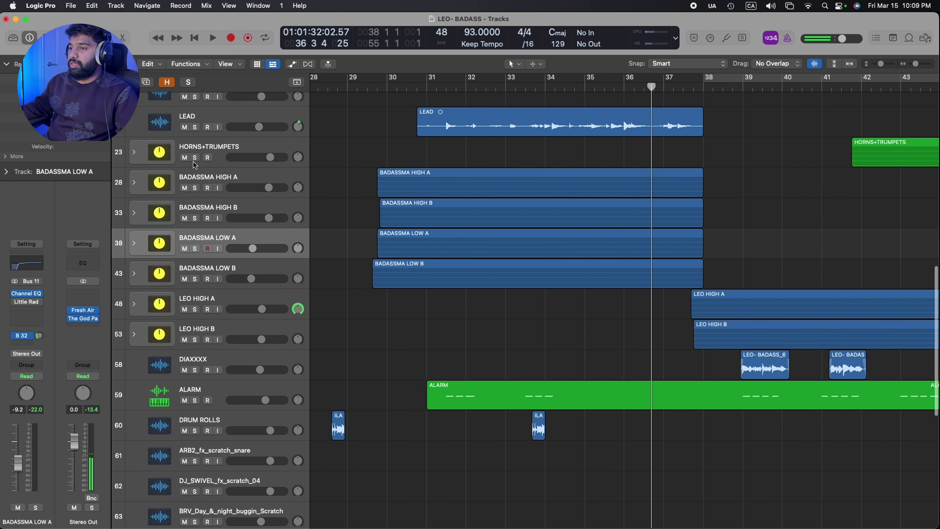
Solo HORNS+TRUMPETS and all four BADASSMA stacks, listen to them together, then stop and clear the solos.
left_click_drag(195, 158, 194, 276)
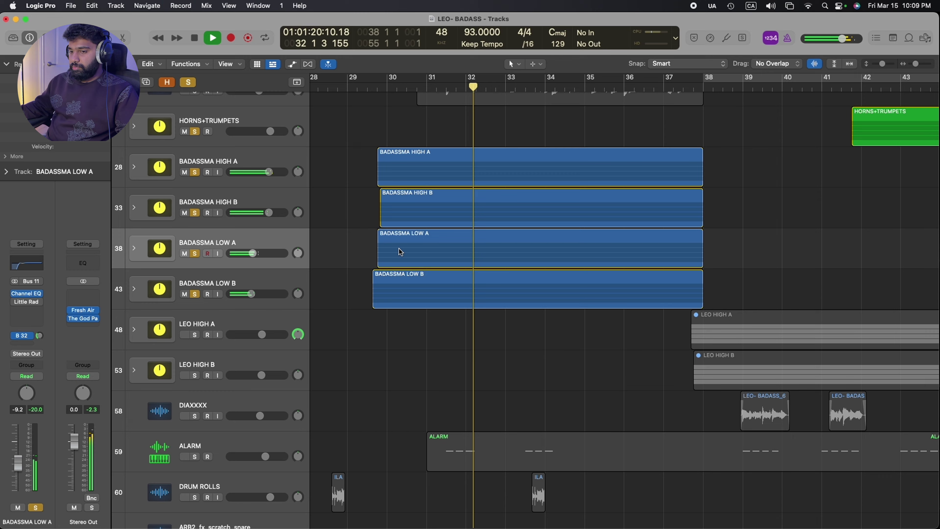
scroll(399, 250, "left", 3)
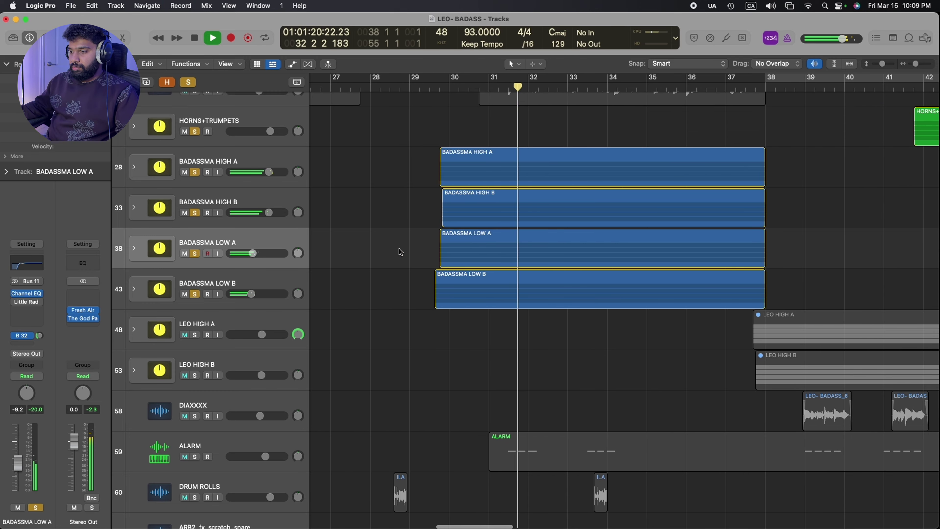
key("super+Left")
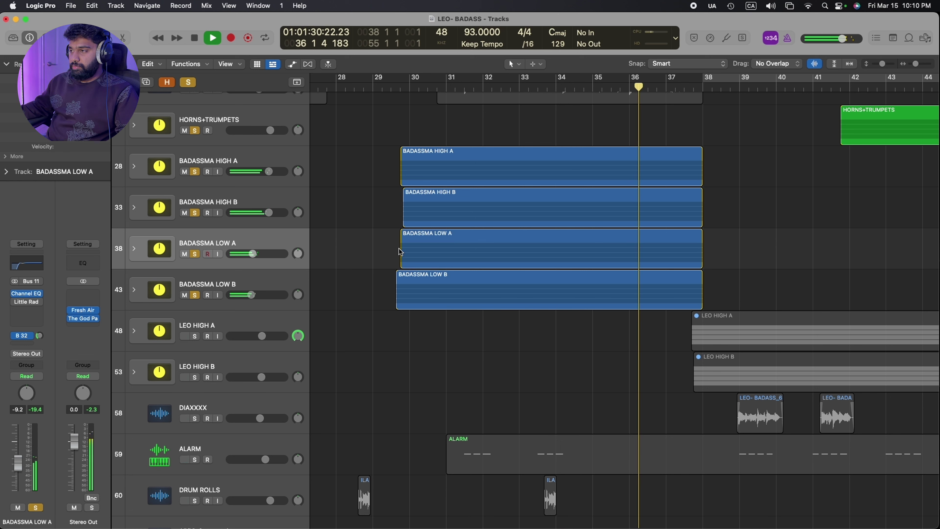
key("space")
left_click(189, 85)
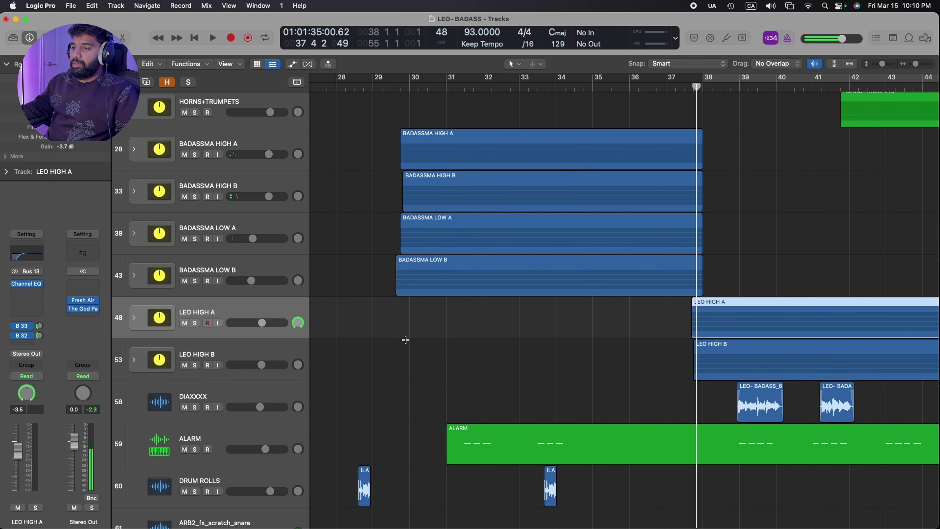
Expand the LEO HIGH A stack to show its individual takes.
key("super+Down")
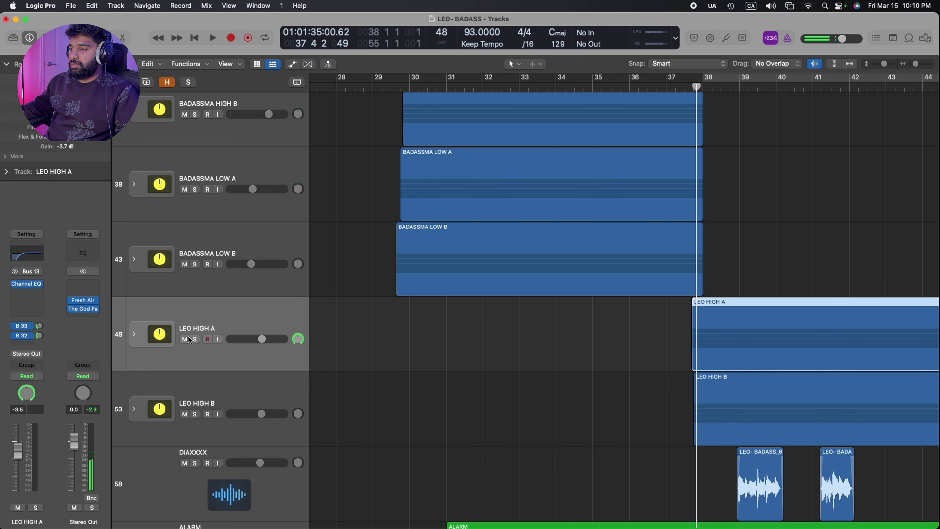
left_click(133, 334)
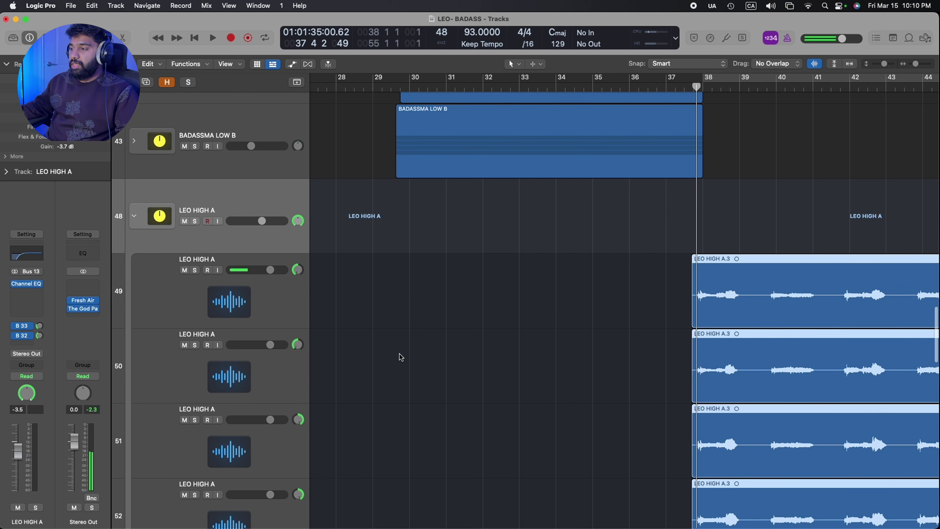
Expand the LEO HIGH B stack below LEO HIGH A to show its individual takes.
scroll(461, 356, "down", 3)
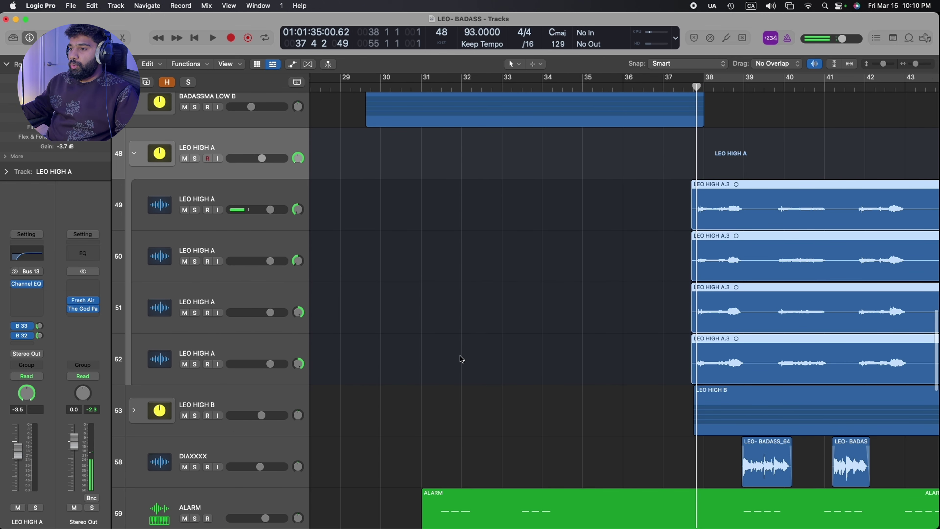
left_click(143, 414)
key("super+Up")
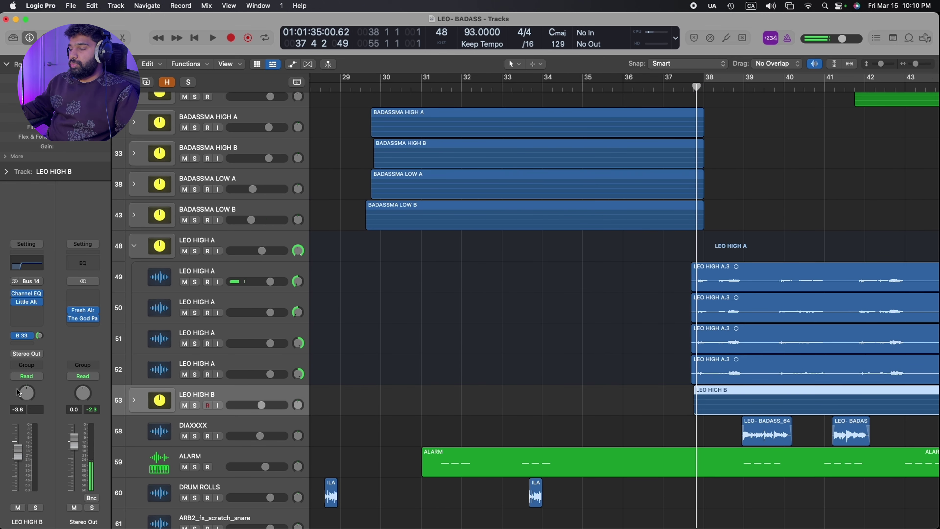
left_click(133, 401)
scroll(638, 331, "down", 3)
scroll(636, 338, "up", 5)
scroll(635, 343, "right", 3)
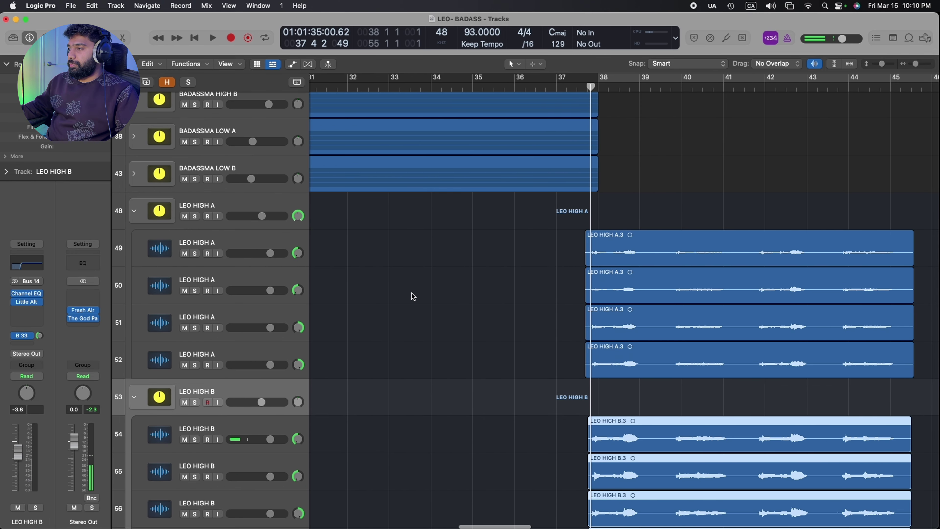
Solo the LEO HIGH A and LEO HIGH B stacks, listen to them together from bar 37, then stop and clear the solos.
scroll(414, 296, "down", 2)
left_click(195, 175)
left_click(195, 361)
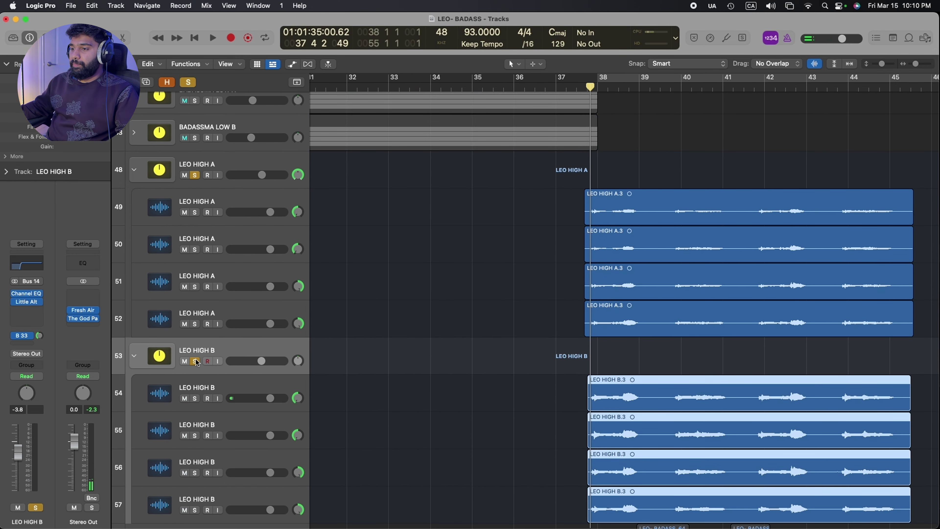
key("space")
scroll(405, 330, "down", 1)
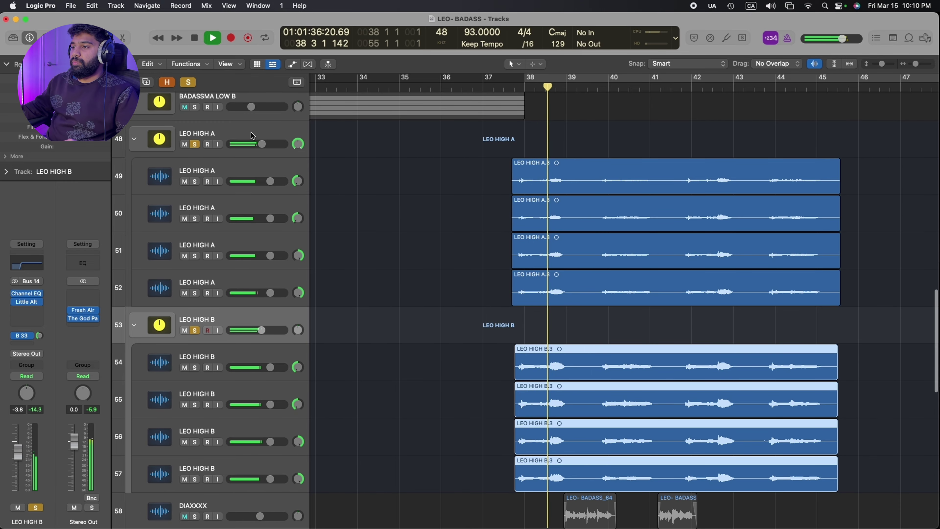
left_click(251, 134)
left_click(246, 321)
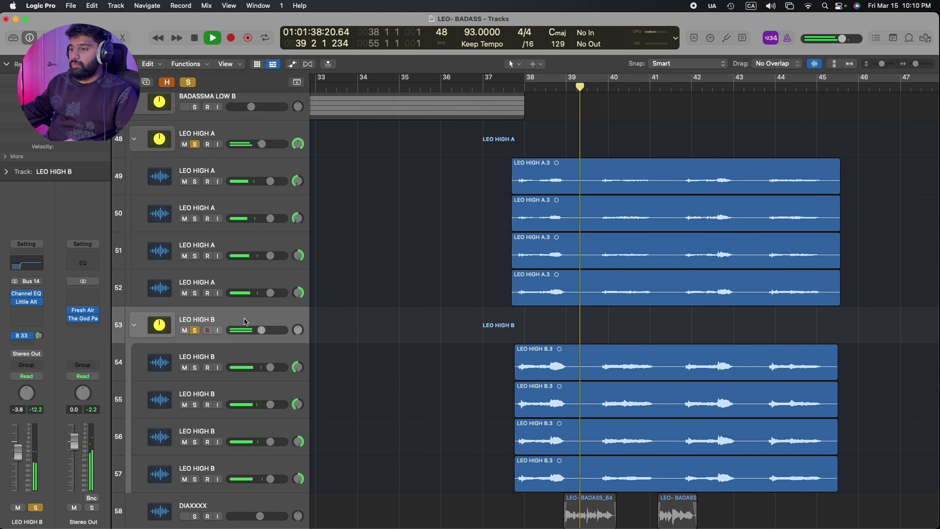
scroll(435, 331, "down", 2)
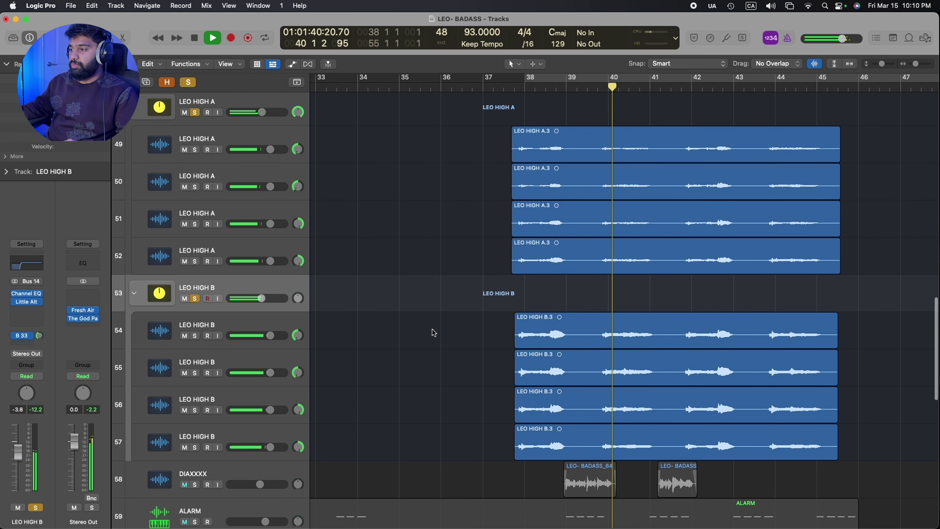
scroll(434, 331, "up", 1)
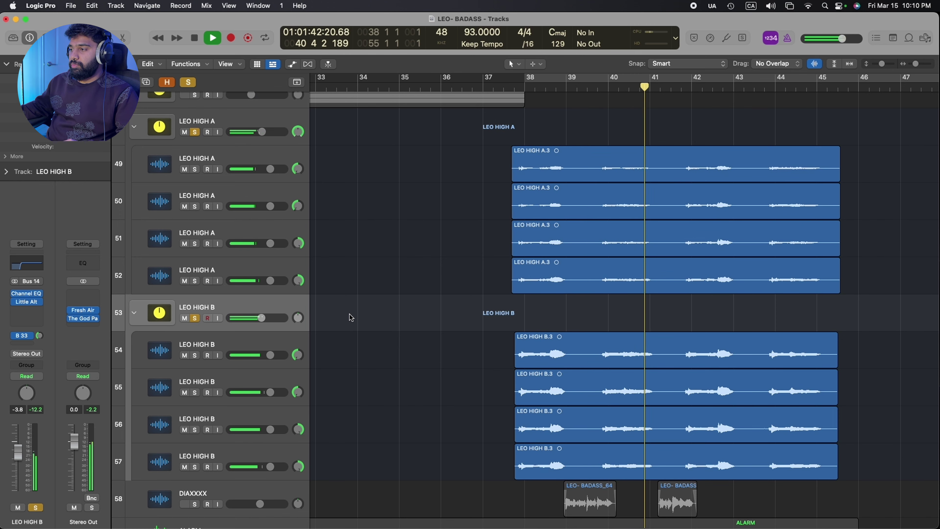
left_click(188, 82)
key("space")
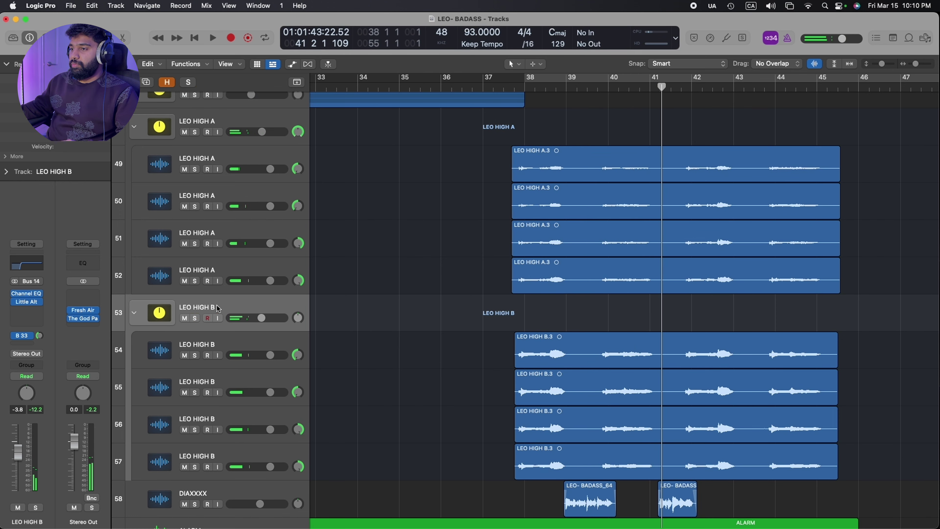
Compare the channel strips of LEO HIGH A and HIGH B, examine HIGH B's Little AlterBoy settings, and close the plug-in.
left_click(227, 123)
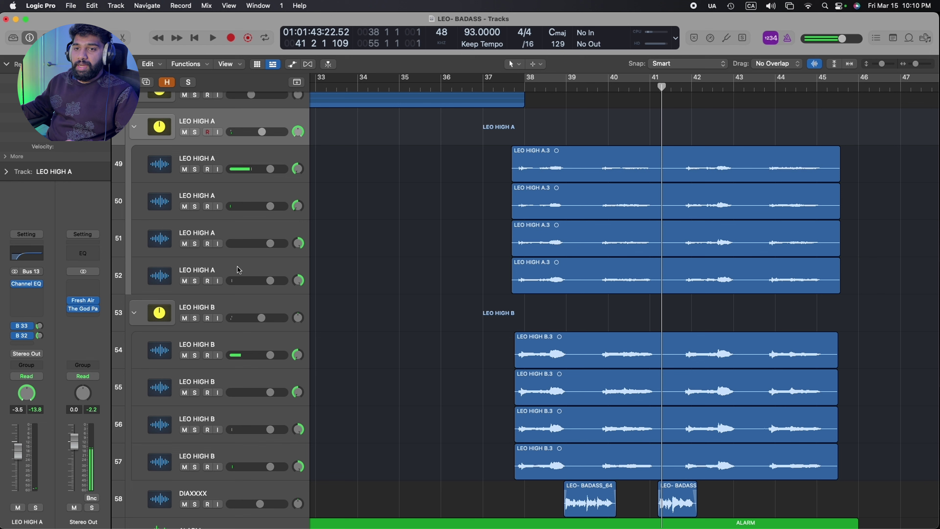
left_click(239, 303)
left_click(30, 304)
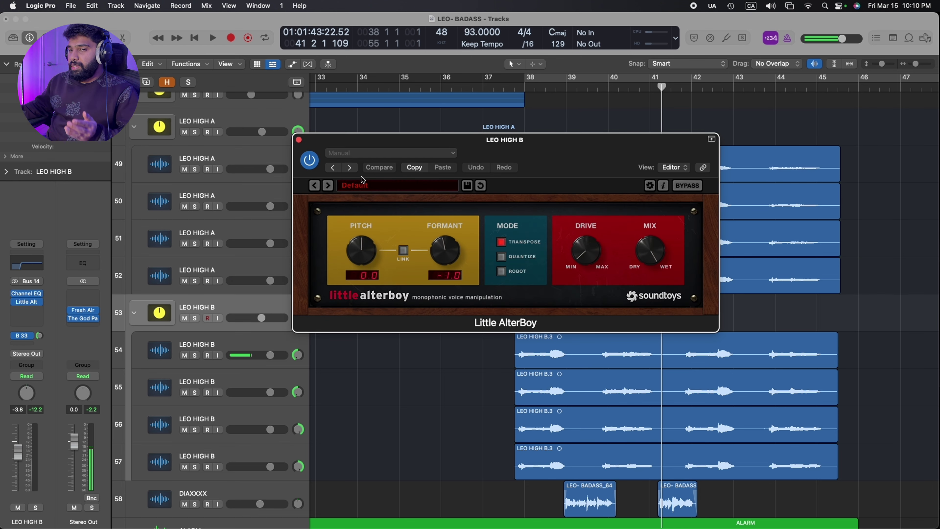
left_click_drag(529, 152, 545, 140)
left_click(316, 127)
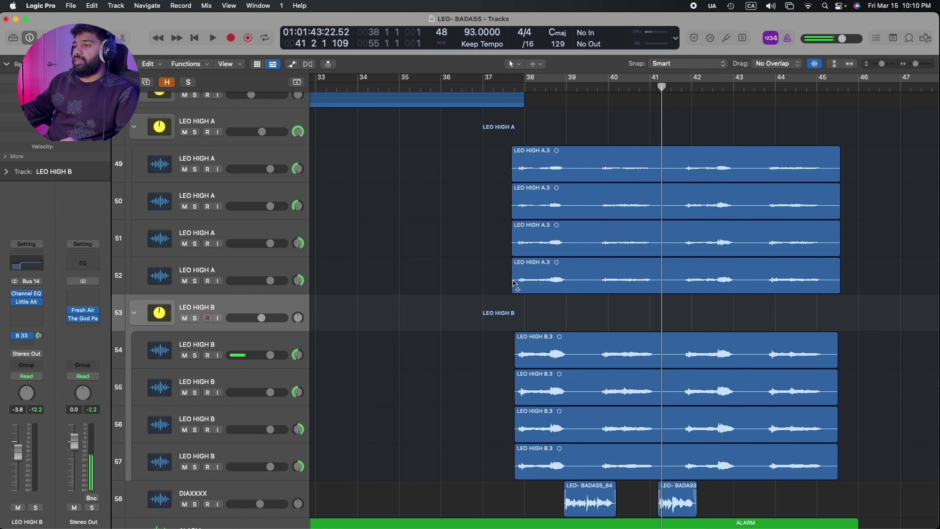
Collapse the expanded LEO HIGH A and LEO HIGH B stacks.
scroll(512, 282, "down", 4)
scroll(513, 283, "up", 1)
left_click(148, 193)
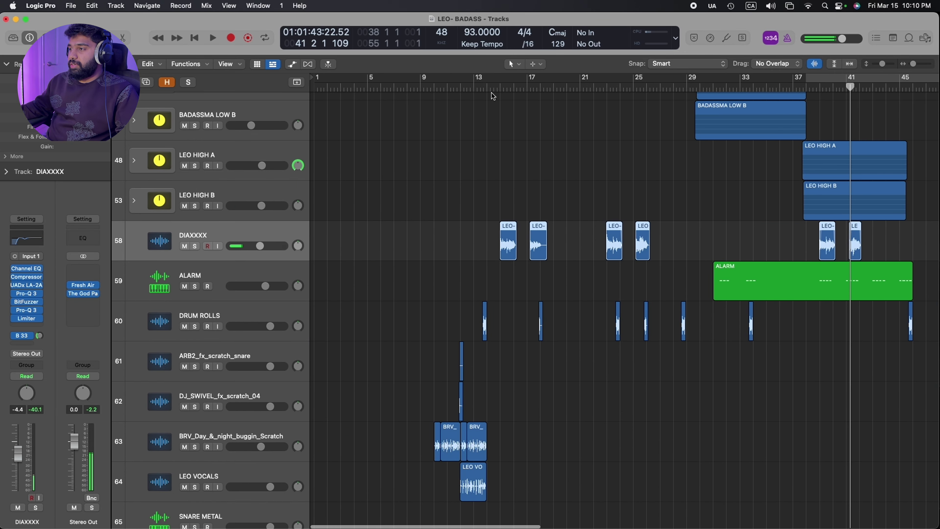
Listen to the DIAXXXX dialogue track soloed, clear the solo, and return the playhead to the start of its region near bar 15.
left_click(493, 89)
key("super+Right")
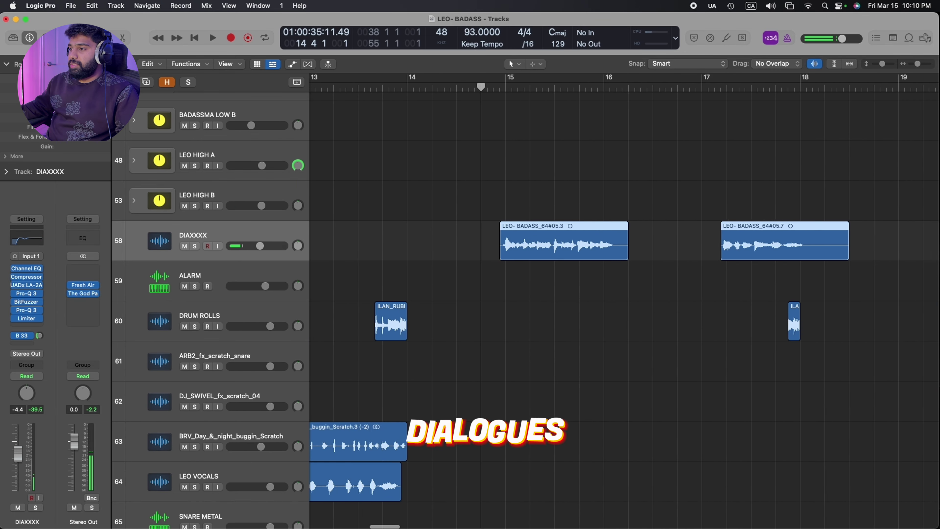
key("super+Right")
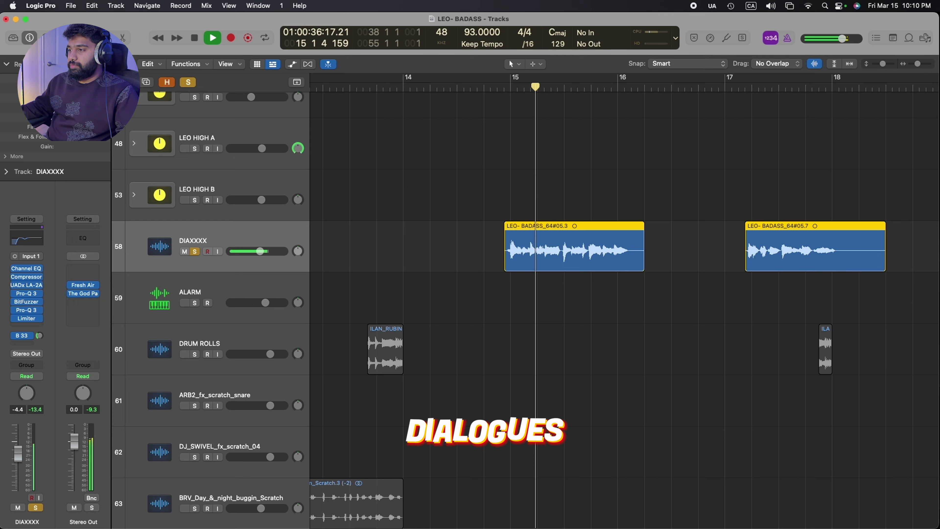
key("super+Left")
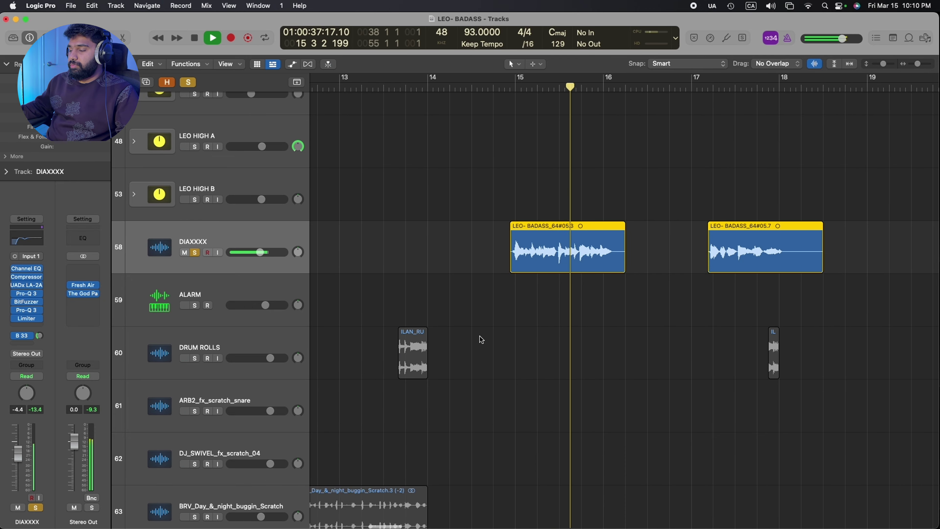
scroll(481, 339, "right", 2)
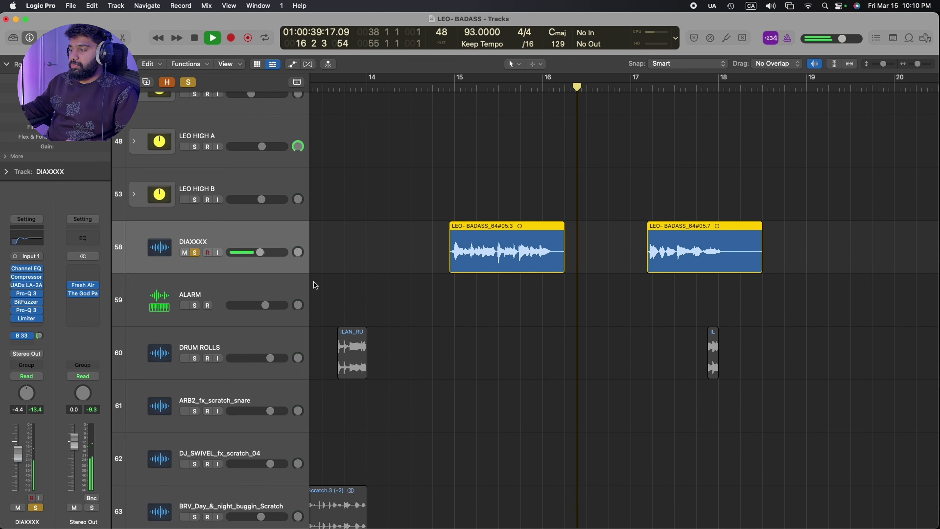
key("space")
left_click(195, 252)
left_click_drag(447, 88, 449, 88)
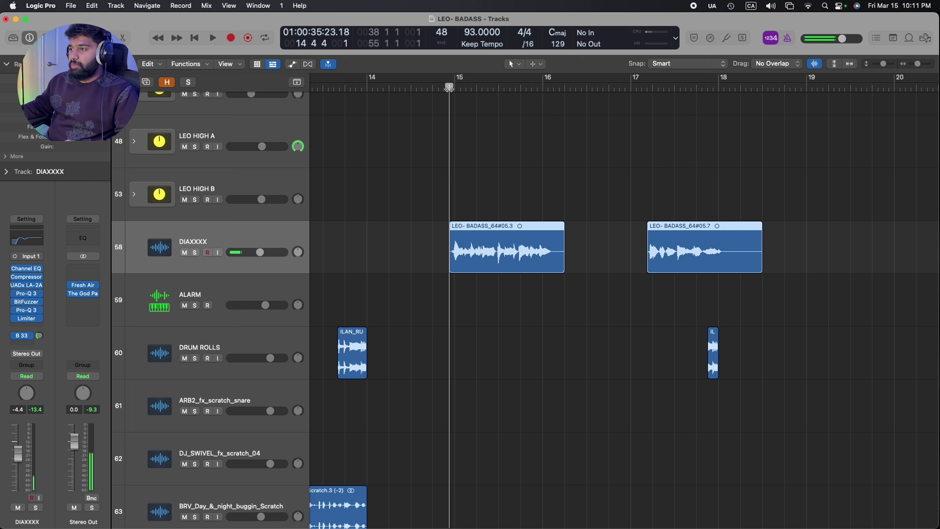
Examine the Compressor and UADx LA-2A settings on the DIAXXXX track, then close both plug-ins.
left_click(28, 280)
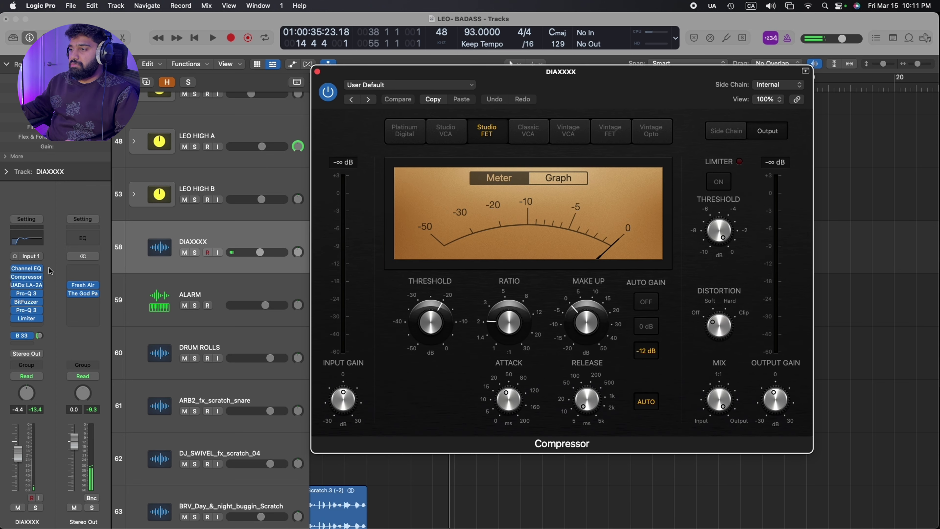
left_click(28, 288)
left_click_drag(576, 148, 545, 139)
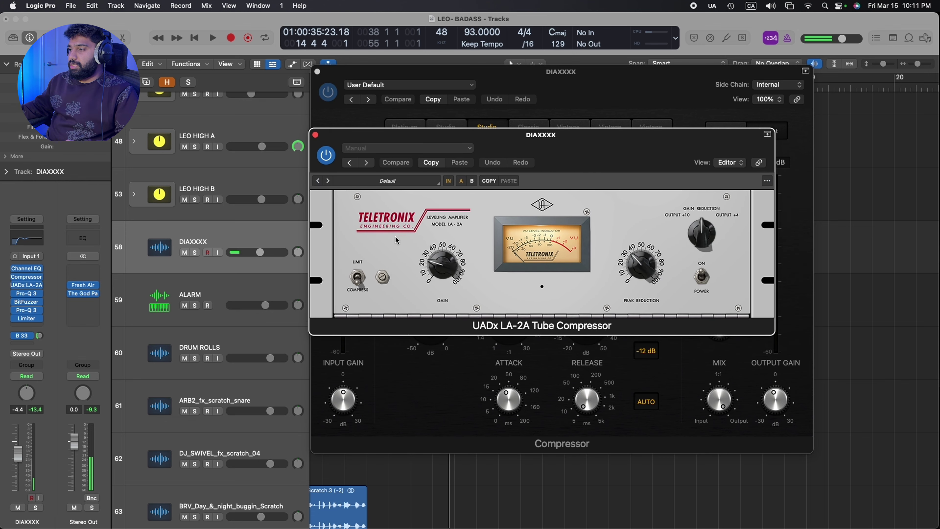
left_click(316, 135)
left_click(317, 72)
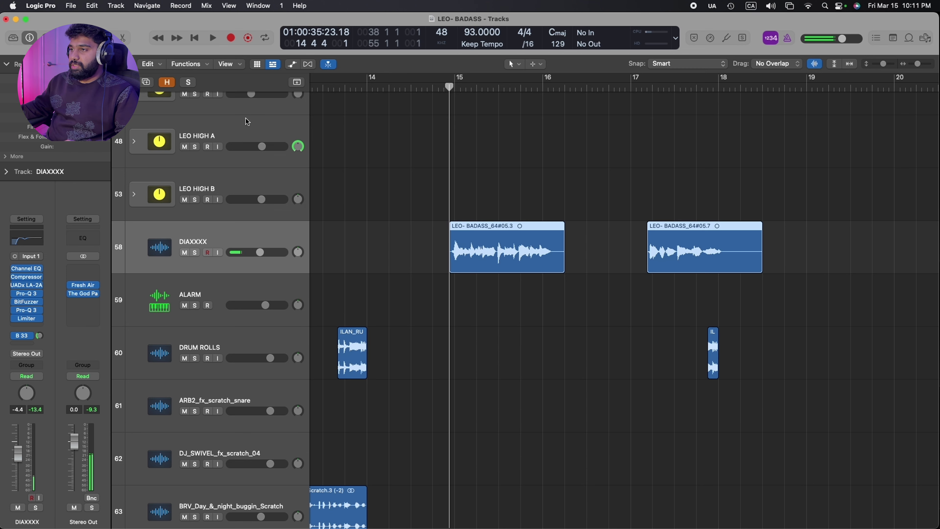
Examine the Phone preset curve and preset list of the first Pro-Q 3 on DIAXXXX, then close the plug-in.
left_click(28, 297)
left_click_drag(516, 151, 688, 139)
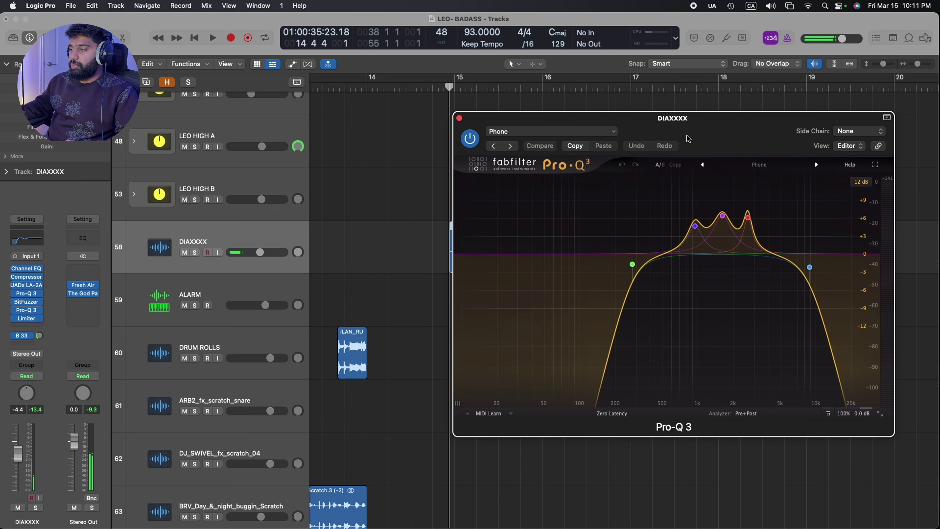
left_click(753, 166)
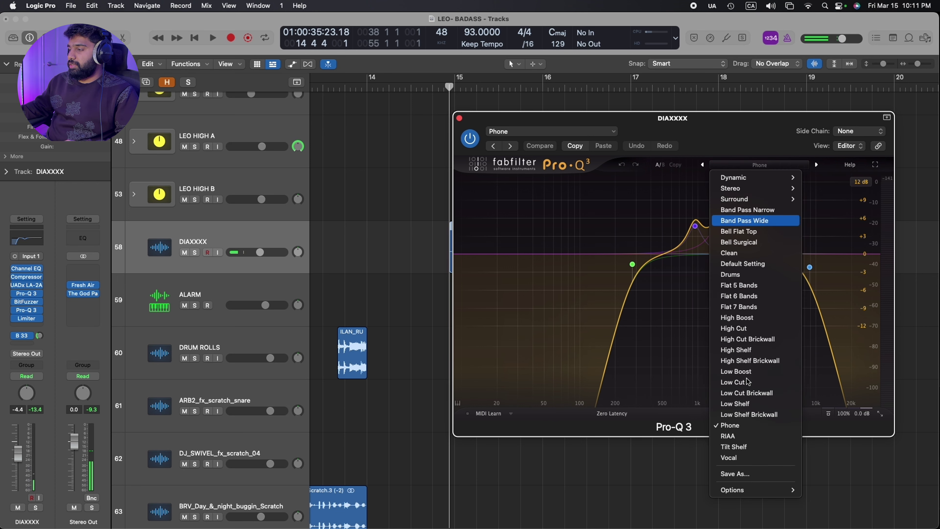
left_click(698, 133)
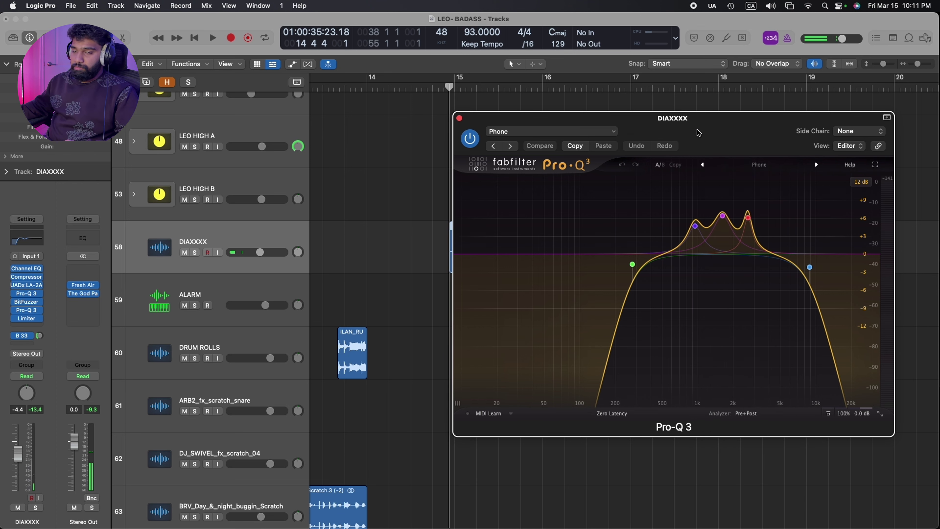
left_click_drag(689, 129, 718, 107)
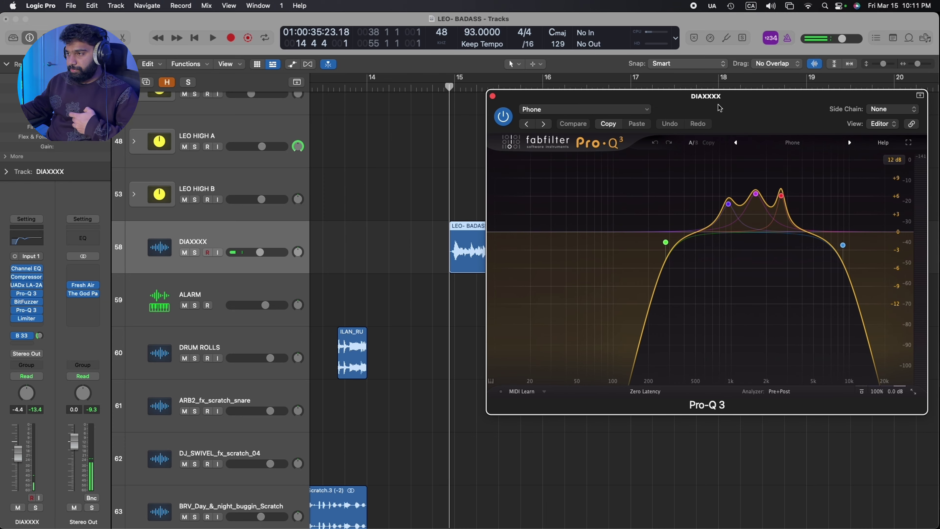
left_click(493, 96)
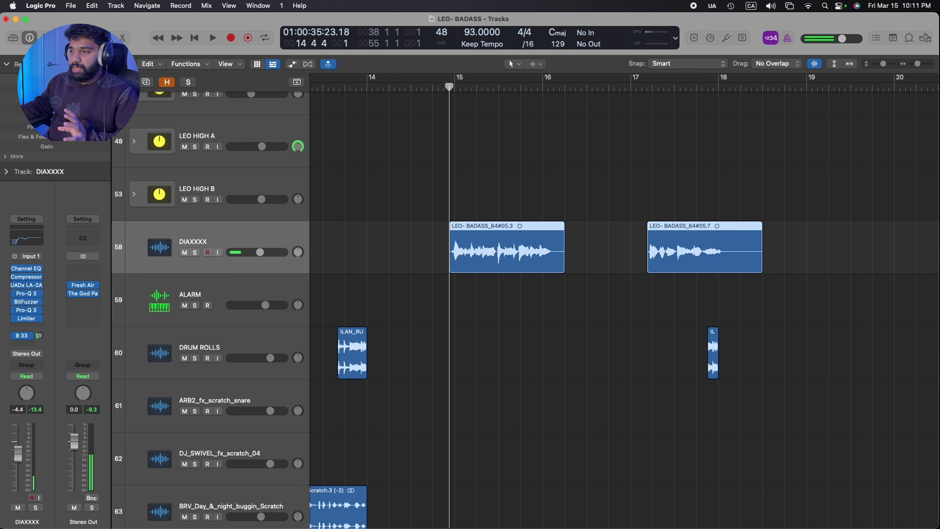
Open BitFuzzer on DIAXXXX with its Attitude preset, listen to the track soloed through it, then stop and clear the solo.
left_click(27, 304)
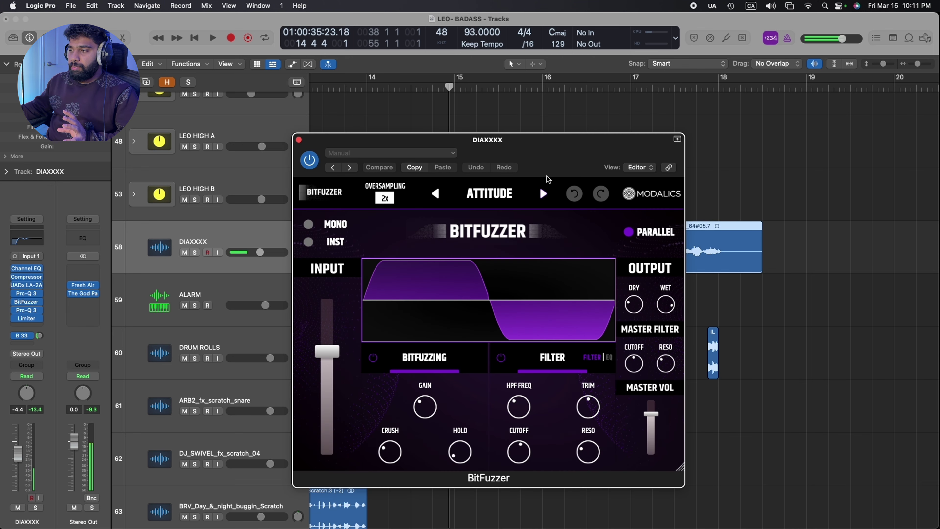
left_click_drag(546, 175, 693, 143)
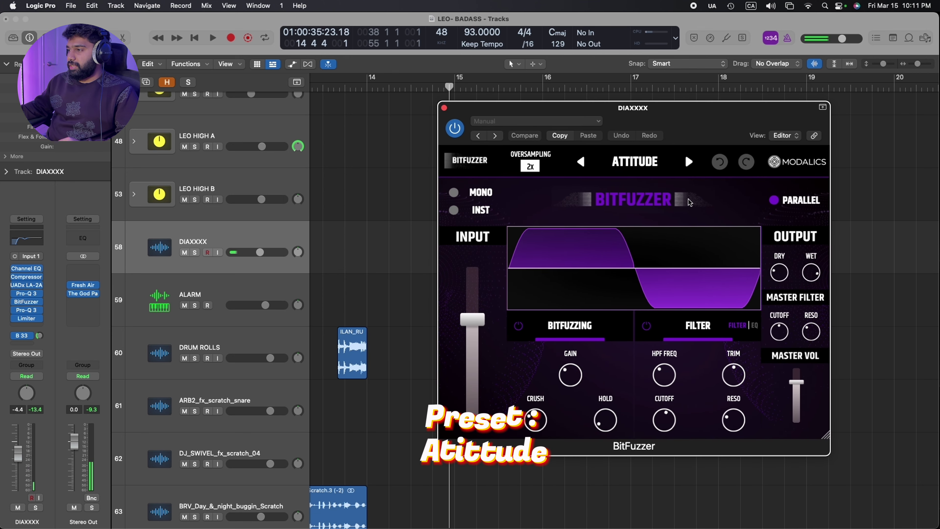
left_click_drag(527, 116, 248, 99)
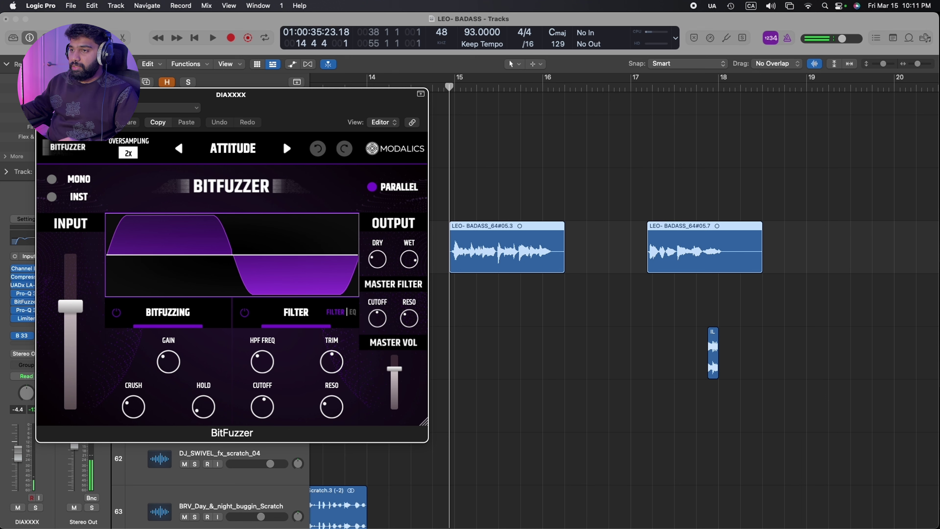
left_click_drag(491, 105, 316, 73)
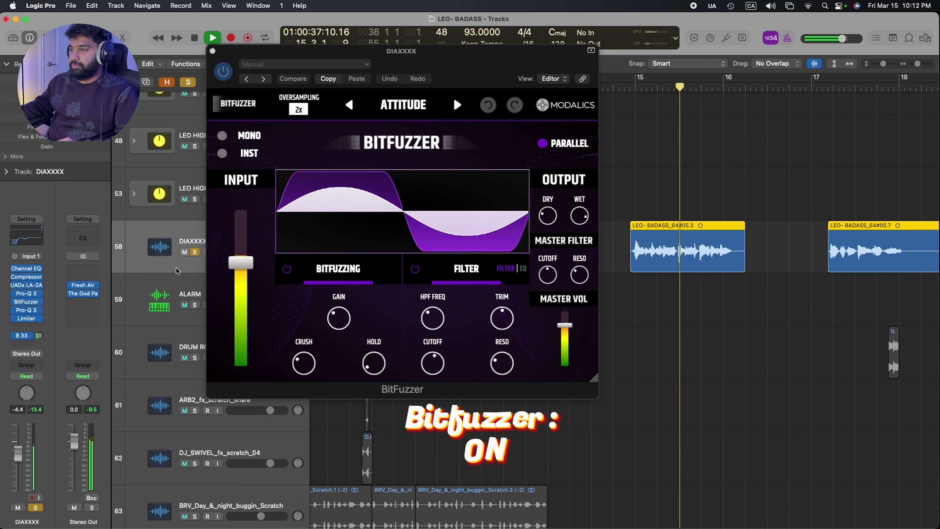
key("space")
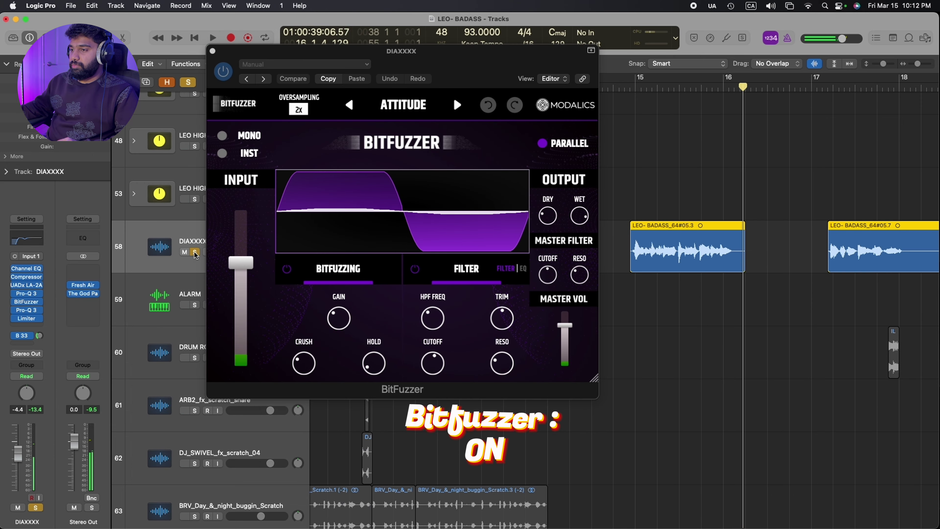
key("s")
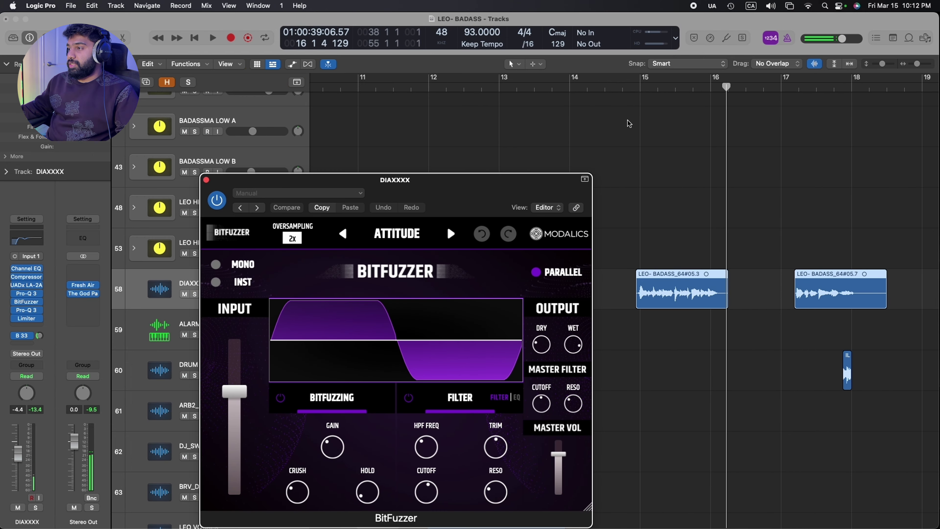
Play the DIAXXXX dialogue in the full mix from about bar 15 with BitFuzzer open, then stop and close the plug-in.
left_click(650, 199)
key("space")
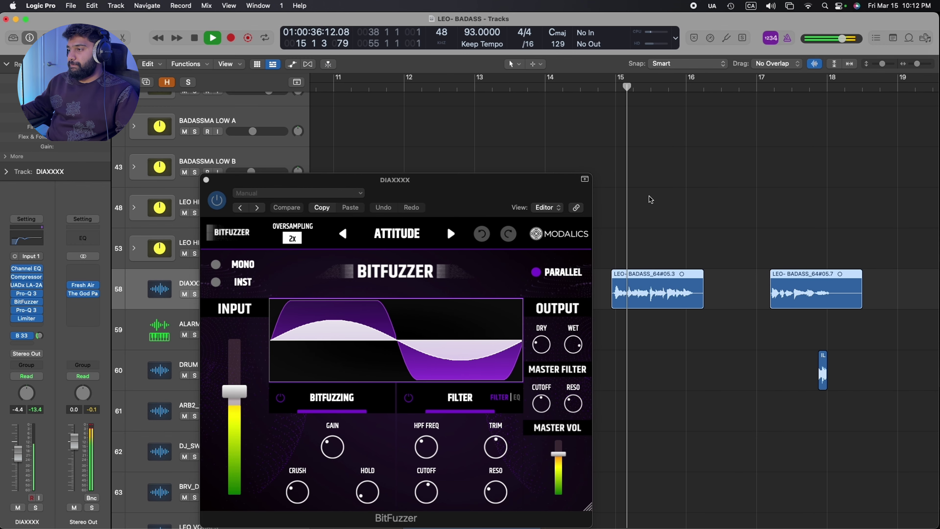
scroll(650, 196, "down", 2)
scroll(649, 196, "down", 1)
scroll(651, 199, "down", 3)
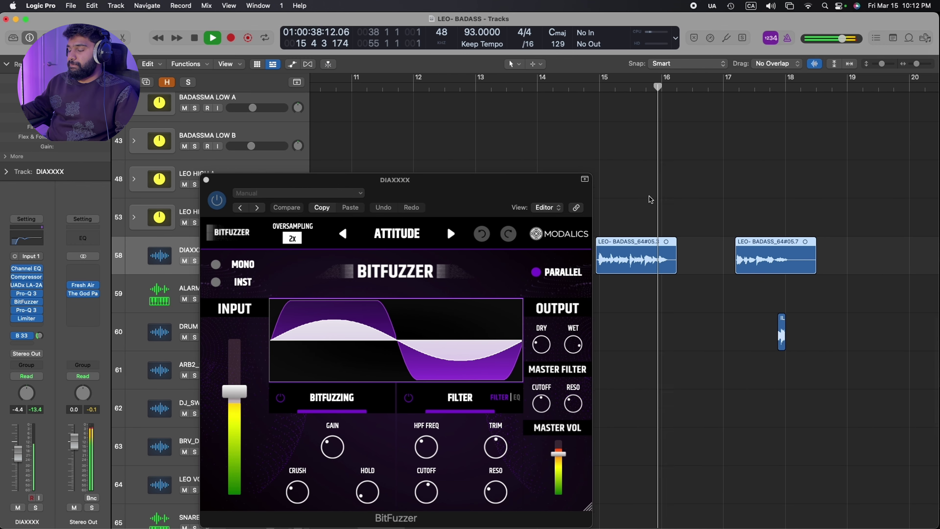
left_click_drag(588, 210, 638, 129)
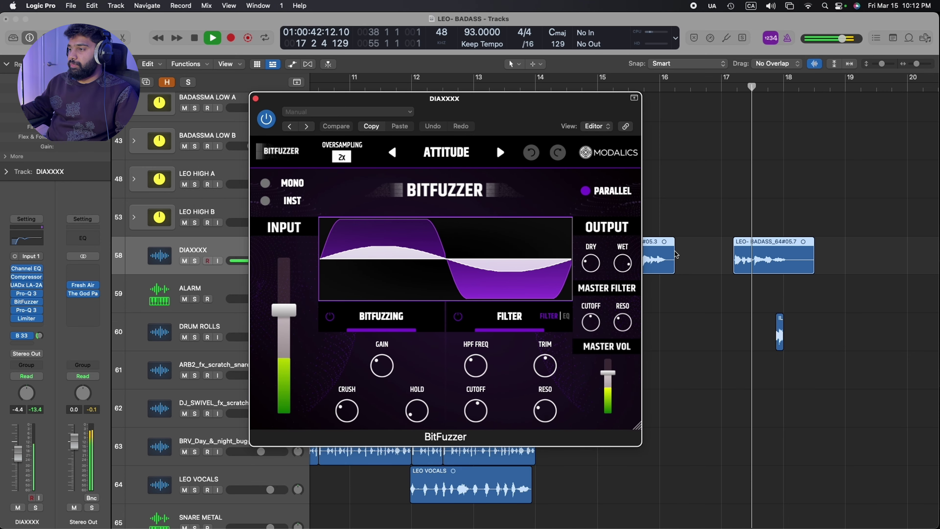
scroll(726, 233, "down", 2)
key("space")
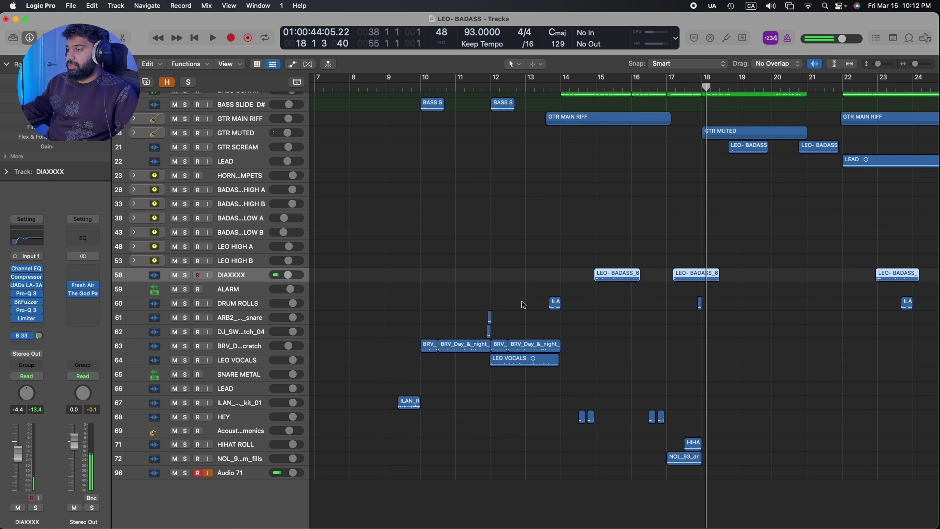
Select the DRUM ROLLS track and survey its regions and the neighbouring tracks between the bass and Audio 71.
scroll(522, 304, "down", 3)
left_click(231, 322)
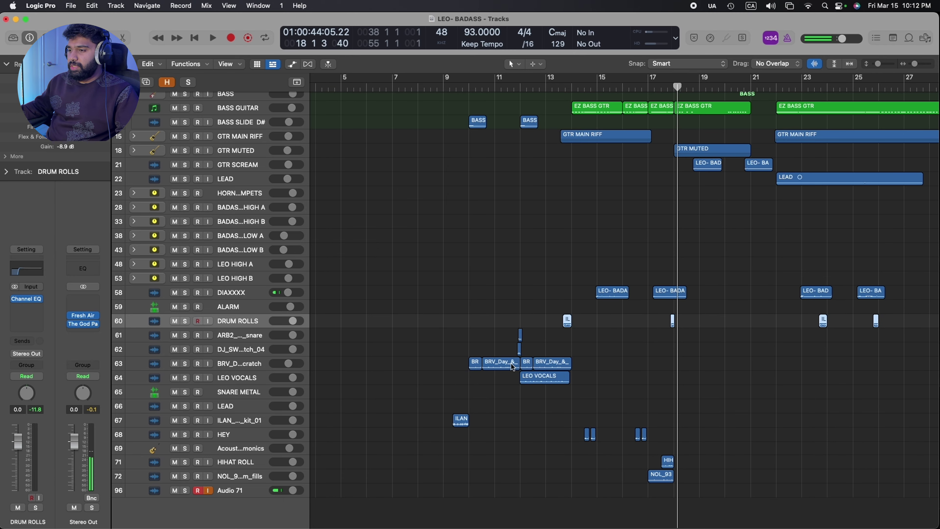
key("super+Down")
key("super+Down")
key("super+Right")
scroll(512, 366, "up", 5)
scroll(512, 366, "up", 5)
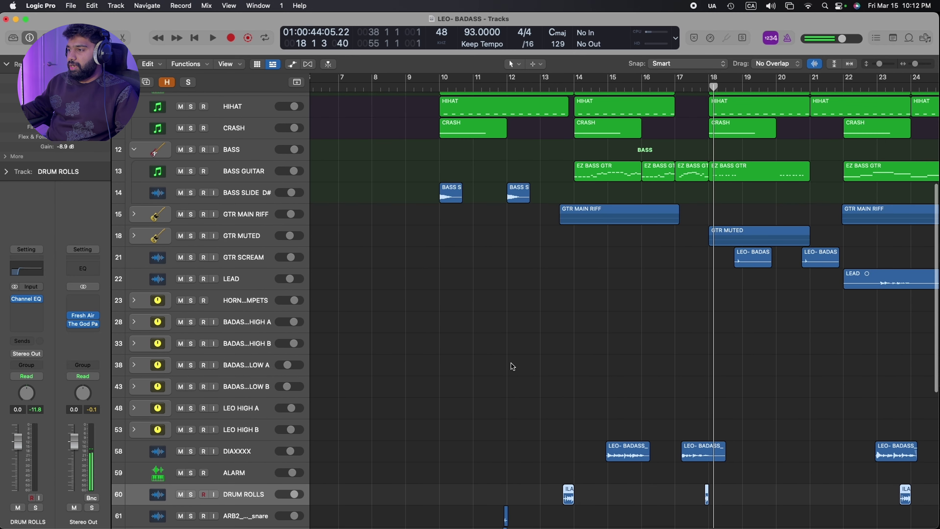
scroll(513, 367, "down", 10)
scroll(512, 366, "left", 2)
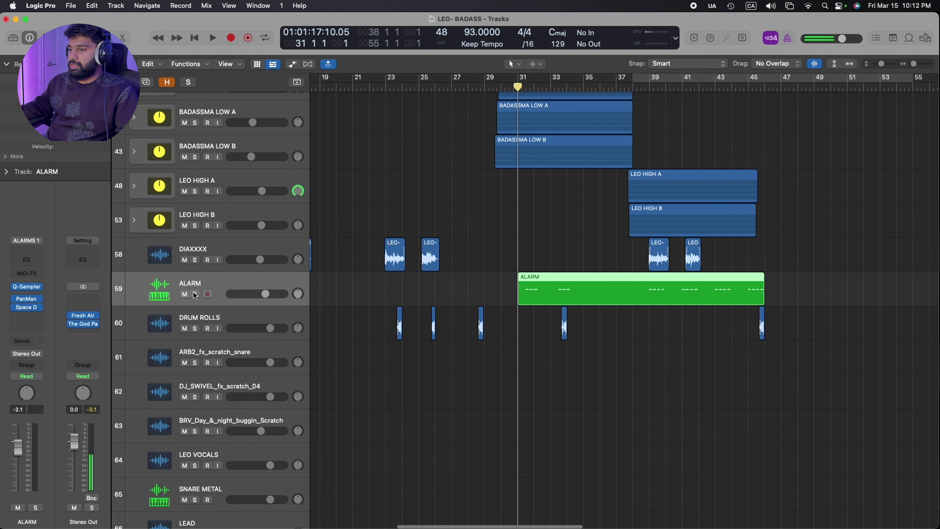
Listen to the ALARM track soloed from bar 31, then stop playback and clear the solo.
left_click(195, 295)
key("space")
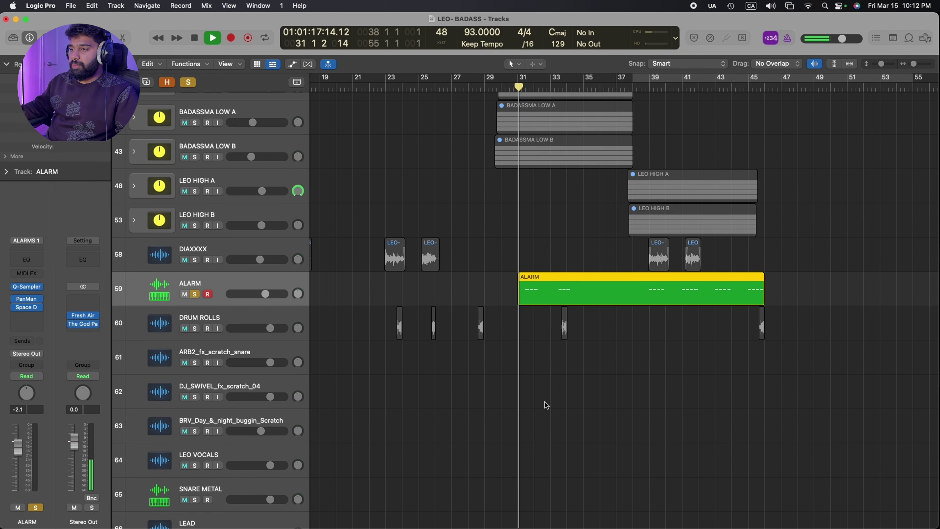
key("z")
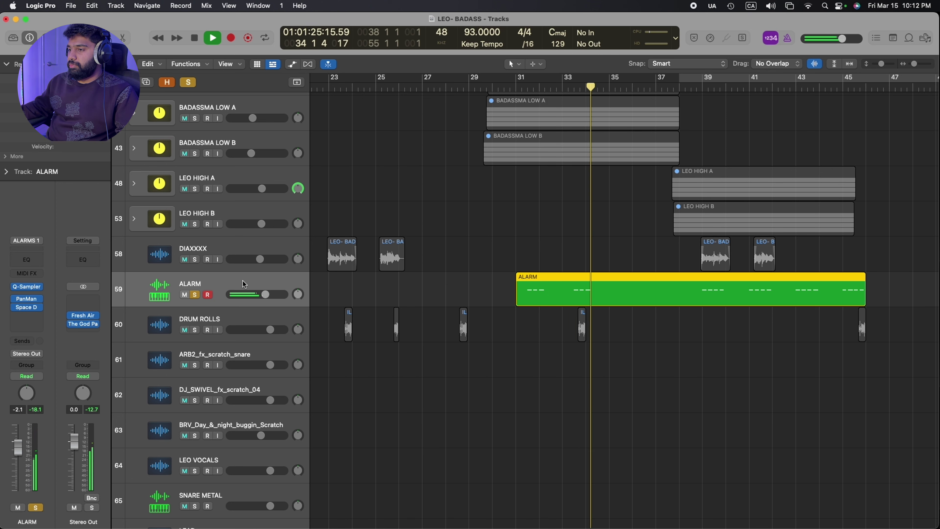
key("space")
key("s")
Open Quick Sampler on ALARM, examine and audition its DS_MTH_fx_one_shot_alarm.wav sample, then close the plug-in.
left_click(26, 287)
left_click_drag(600, 134, 610, 99)
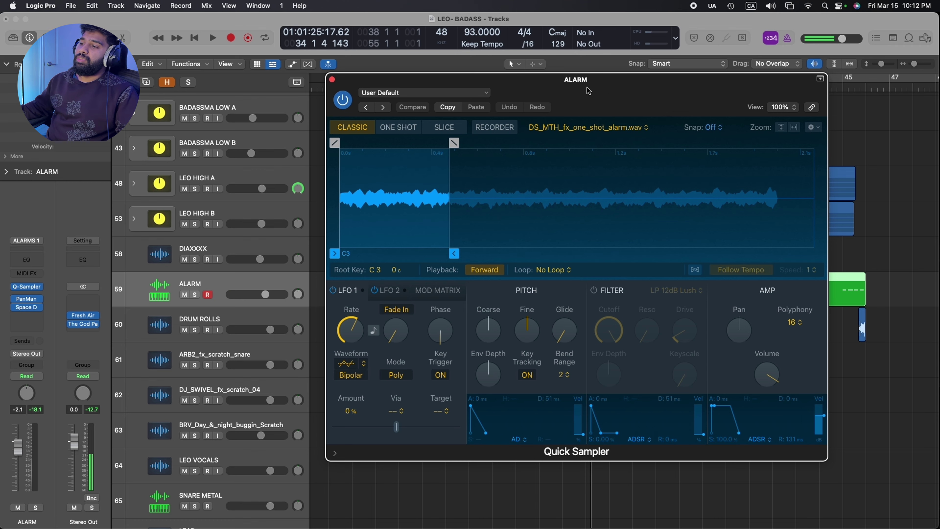
left_click_drag(587, 87, 644, 129)
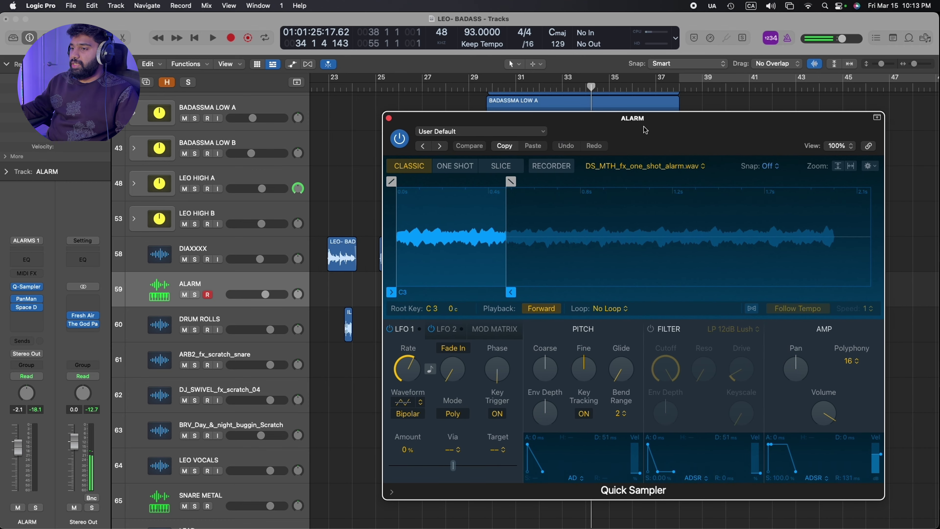
left_click(389, 119)
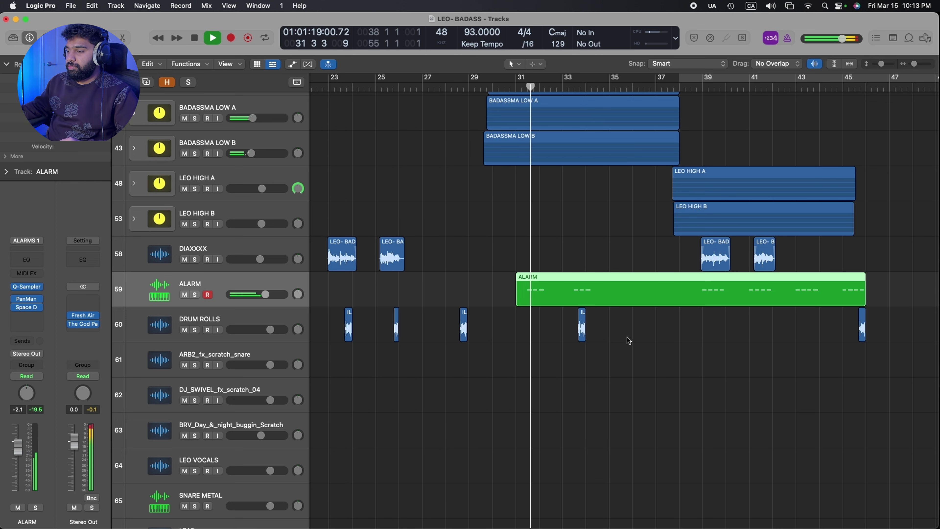
Raise the ALARM track's volume to -0.1 dB while it plays in the full mix, and save the project.
left_click_drag(23, 448, 23, 447)
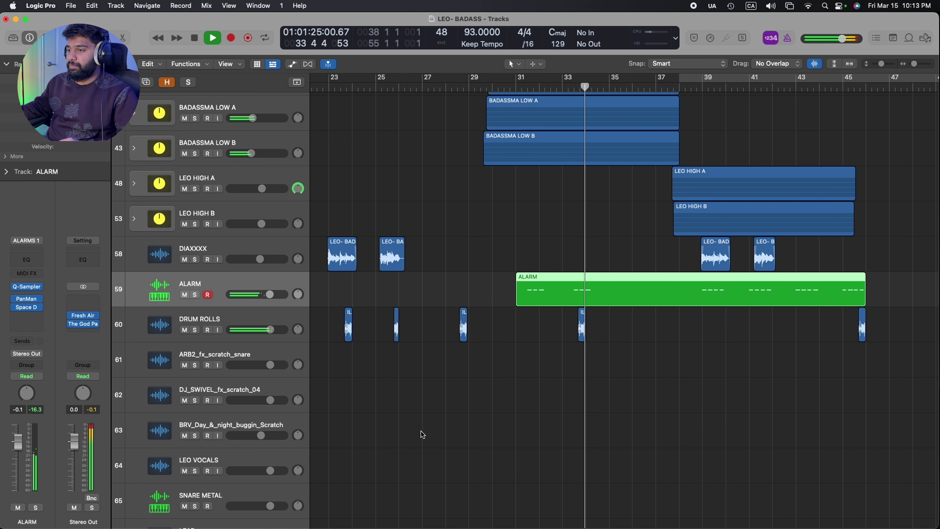
scroll(480, 433, "down", 2)
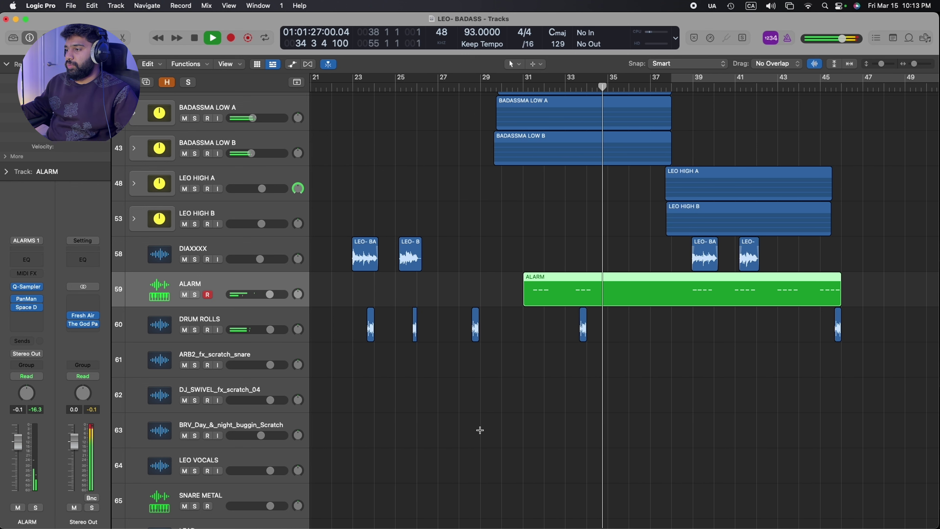
key("super+s")
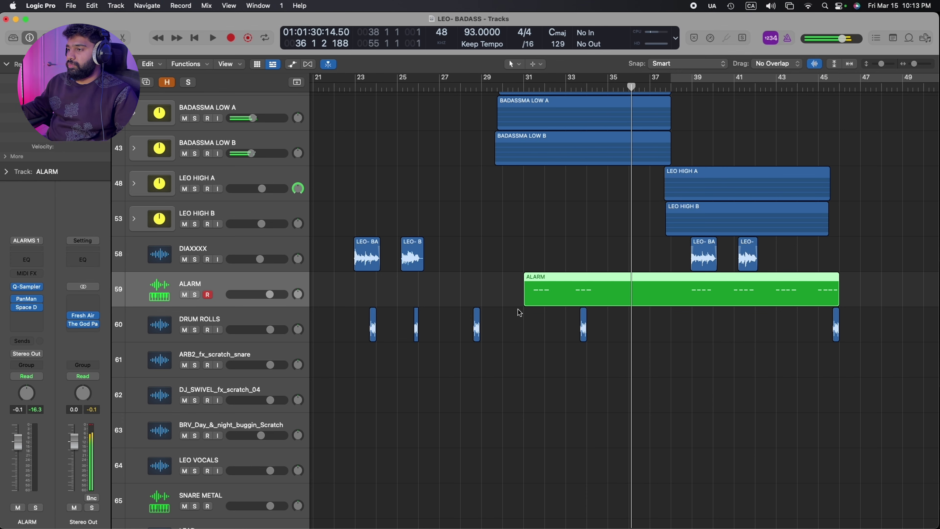
Survey the wider arrangement from the guitars and vocals down to the drum rolls, scratches and other effect tracks.
key("super+Up")
key("super+Up")
key("super+Up")
key("super+Up")
key("super+Left")
key("super+Down")
scroll(520, 312, "left", 5)
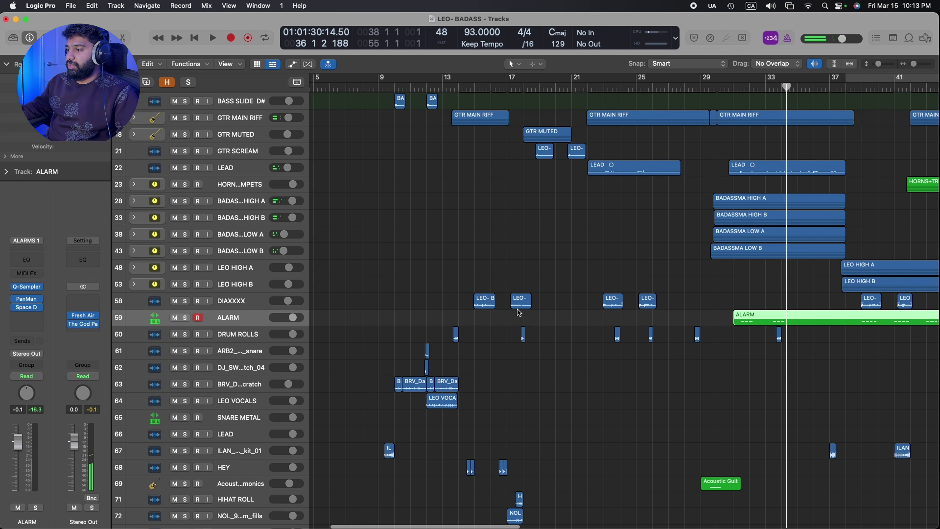